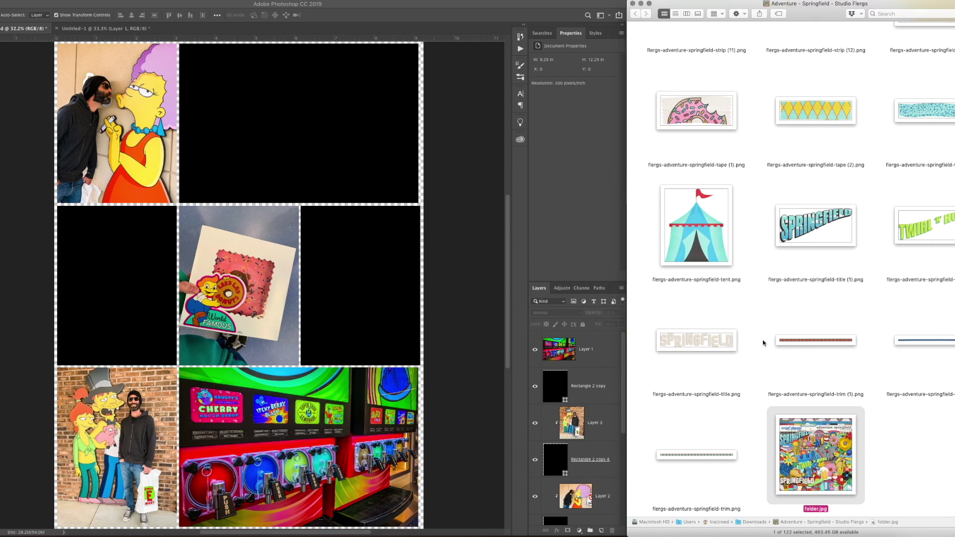
Place the Springfield roller-coaster card (card10b) from the Journal Cards folder over the wide black slot in the top row.
scroll(696, 224, "up", 20)
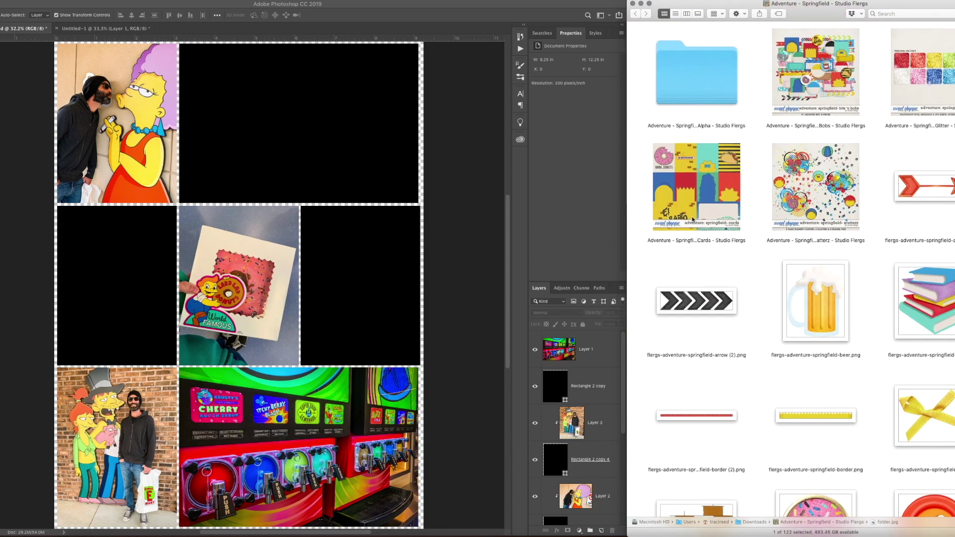
double_click(692, 219)
left_click_drag(816, 456, 347, 174)
left_click_drag(334, 281, 393, 116)
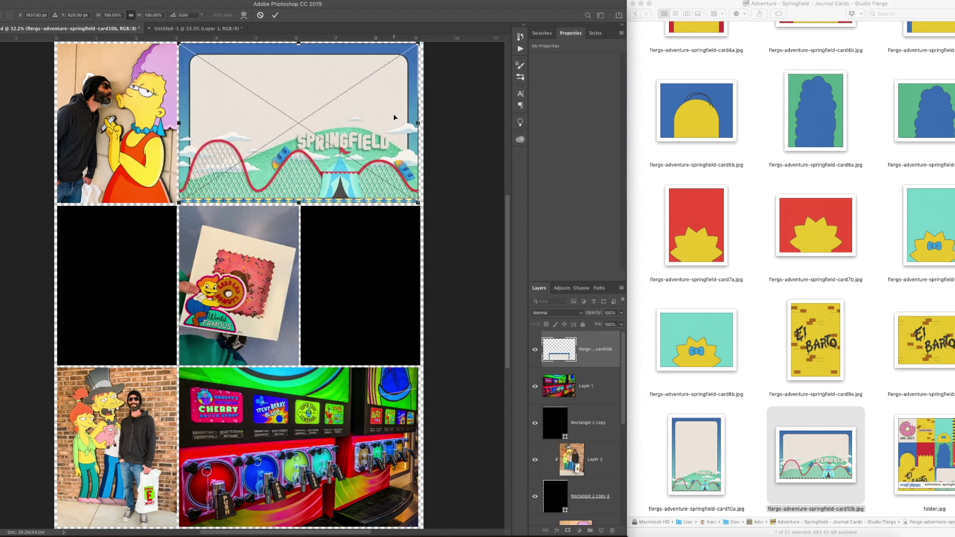
key("Return")
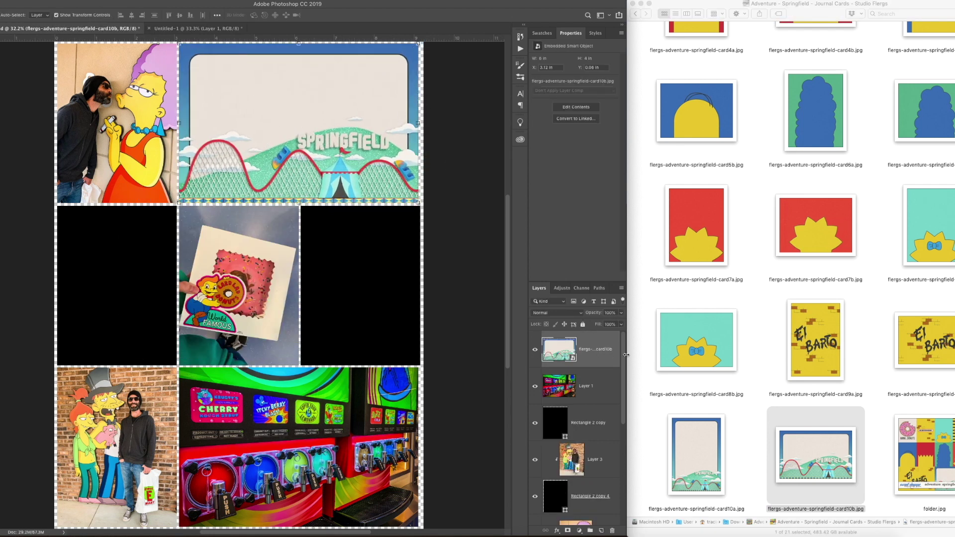
Place the MMM...DONUTS card (card1a) over the black slot at the left of the middle row.
scroll(793, 377, "up", 10)
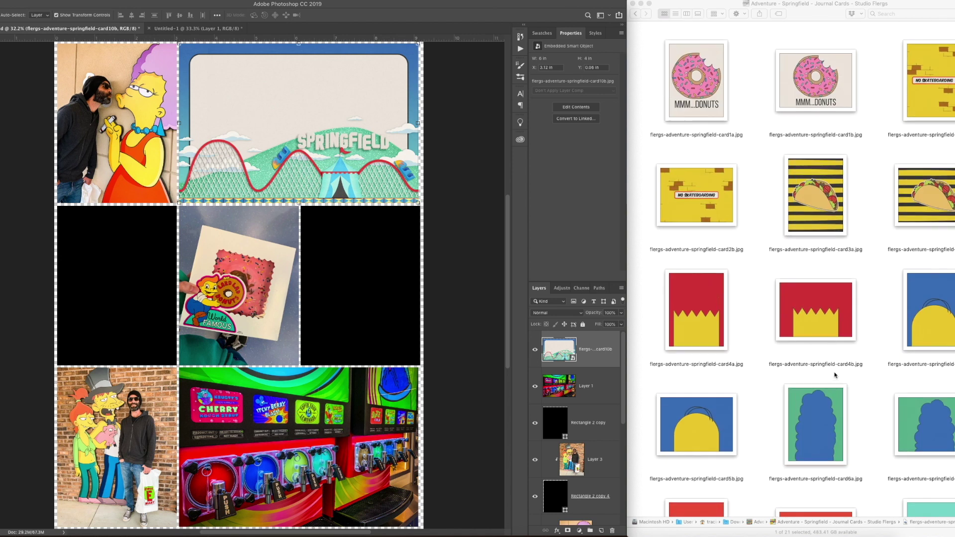
left_click_drag(703, 81, 172, 289)
left_click_drag(230, 292, 110, 294)
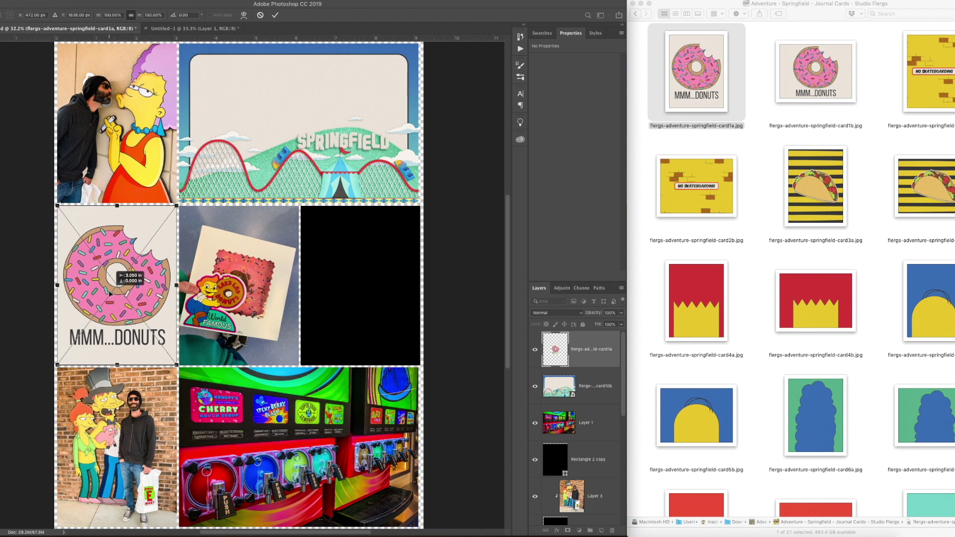
key("Return")
Place the NO SKATEBOARDING card (card2a) over the remaining black slot at the right of the middle row.
left_click(397, 271)
scroll(810, 284, "down", 1)
scroll(810, 284, "down", 5)
scroll(810, 284, "up", 5)
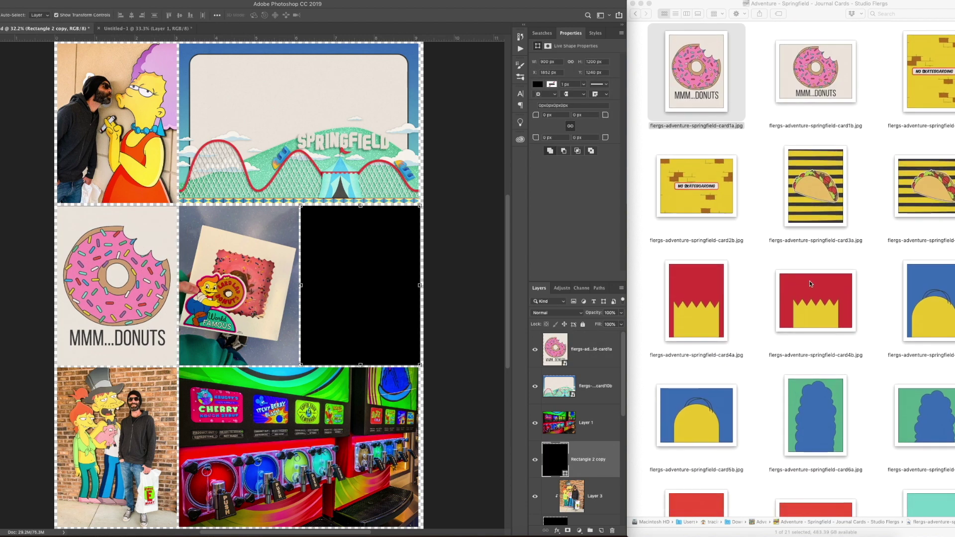
scroll(809, 280, "down", 3)
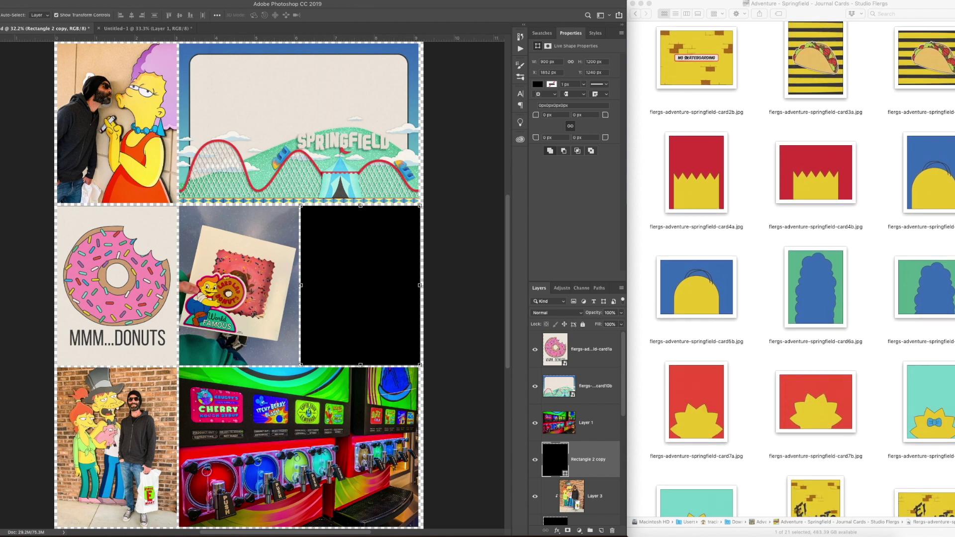
scroll(810, 280, "down", 5)
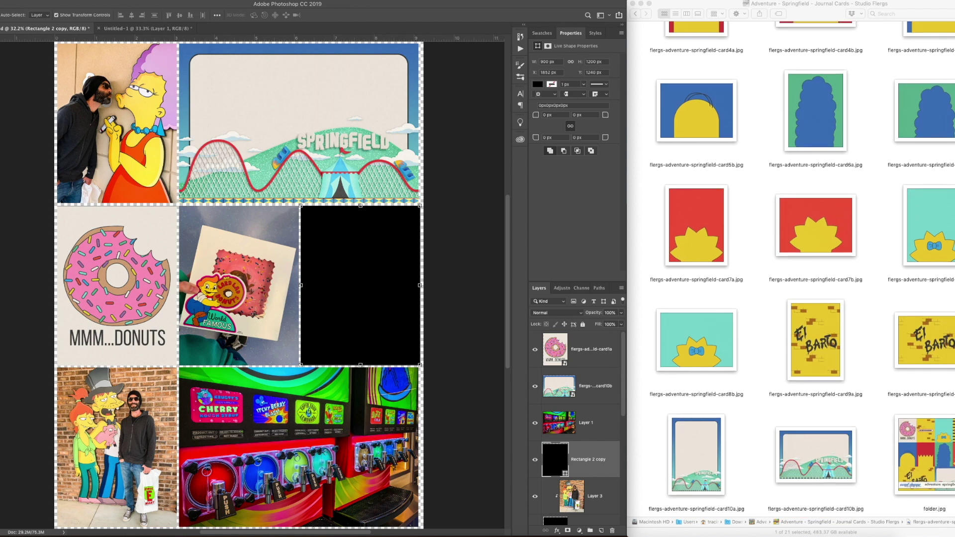
scroll(801, 269, "up", 8)
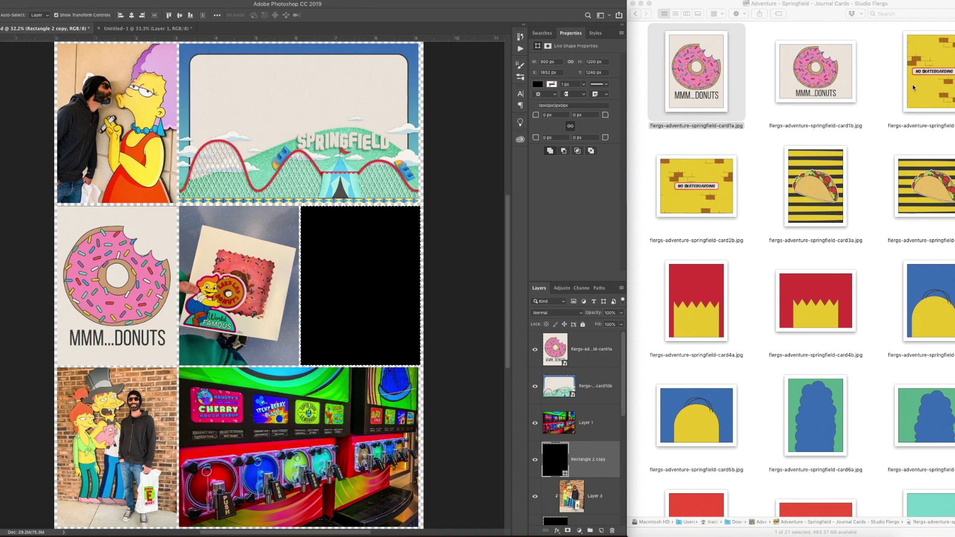
left_click_drag(914, 88, 360, 286)
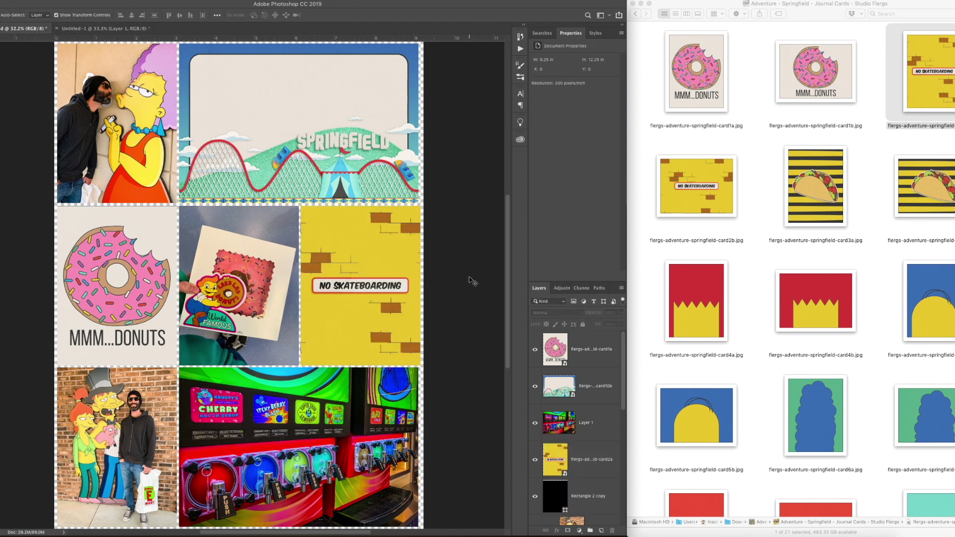
Try the red zigzag card (card4a) over the NO SKATEBOARDING card and delete it again.
left_click_drag(725, 318, 348, 309)
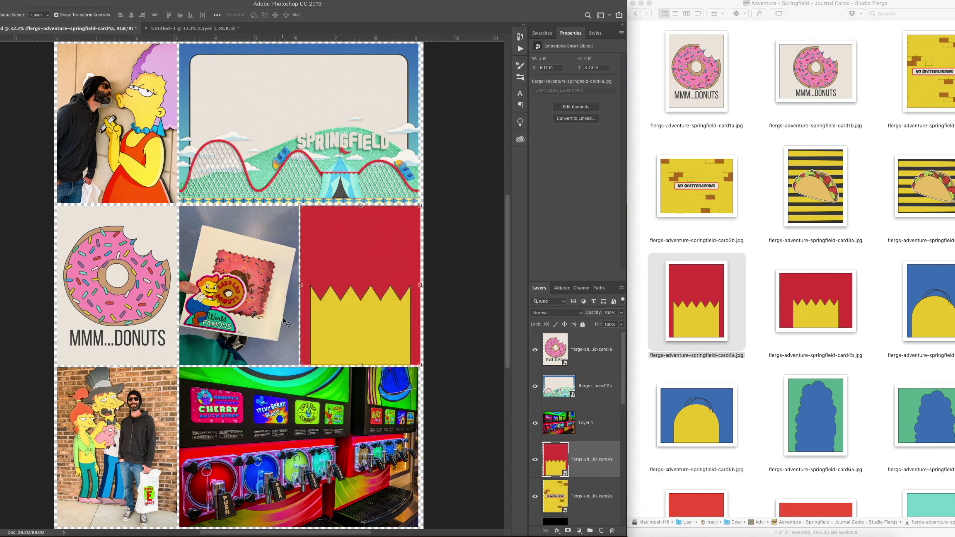
scroll(936, 297, "down", 6)
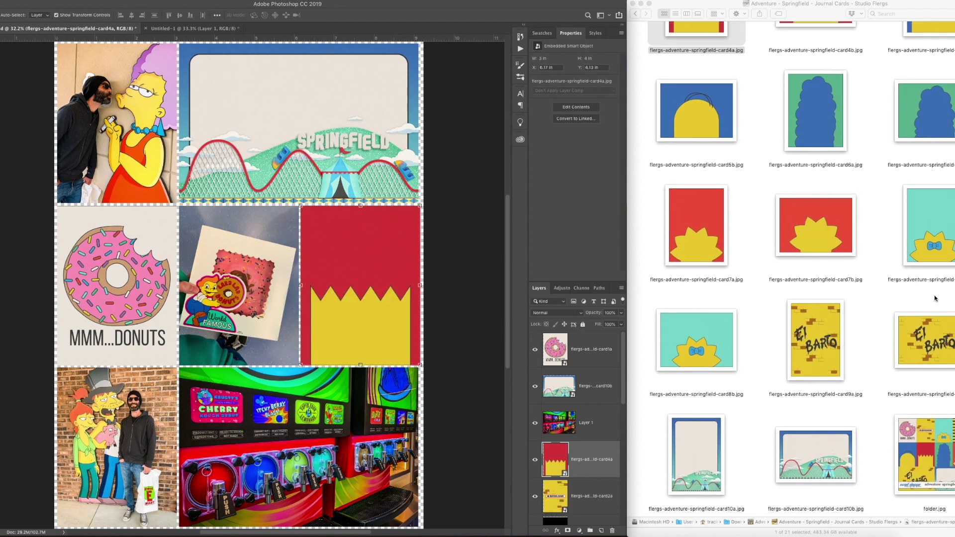
left_click(491, 283)
left_click(372, 303)
key("Delete")
Browse the kit's Bits N Bobs folder for embellishments to decorate the page.
scroll(249, 149, "down", 1)
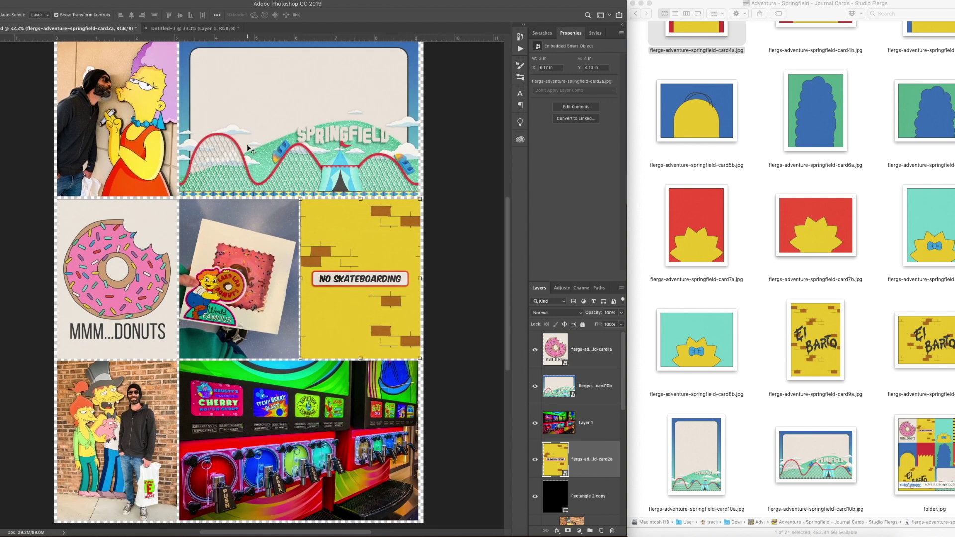
scroll(249, 148, "up", 1)
left_click(816, 225)
key("super+bracketleft")
left_click(836, 78)
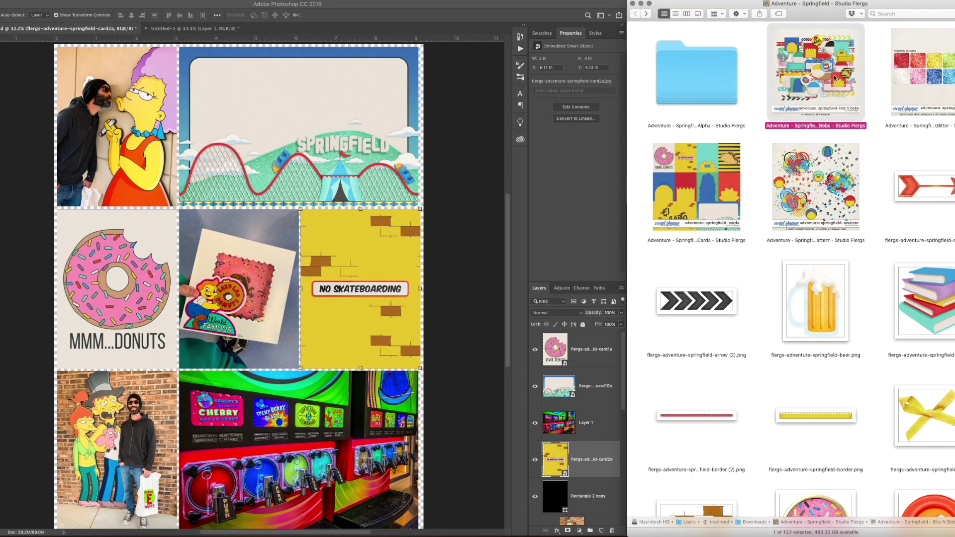
double_click(835, 78)
scroll(849, 171, "up", 7)
left_click(345, 331)
scroll(847, 300, "up", 10)
scroll(846, 300, "up", 6)
scroll(846, 300, "down", 5)
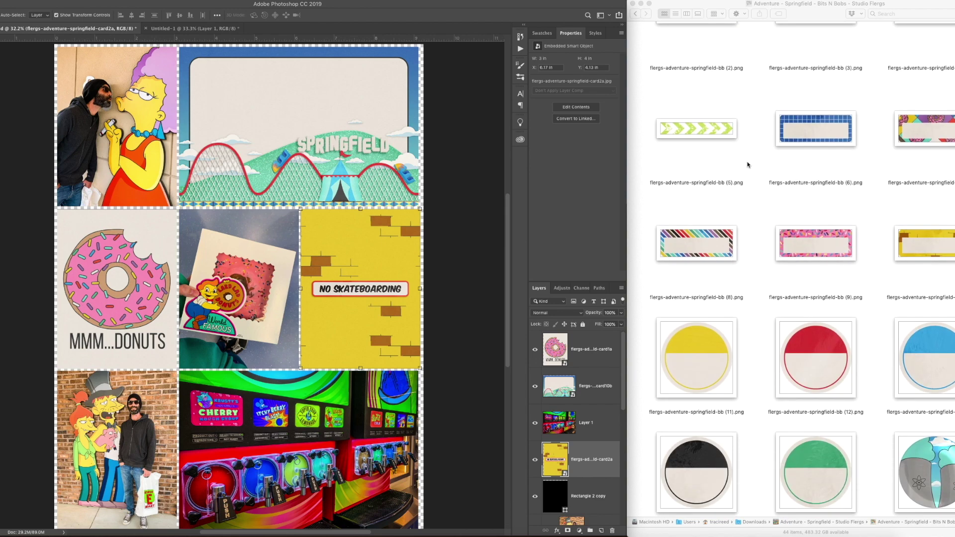
scroll(775, 146, "down", 20)
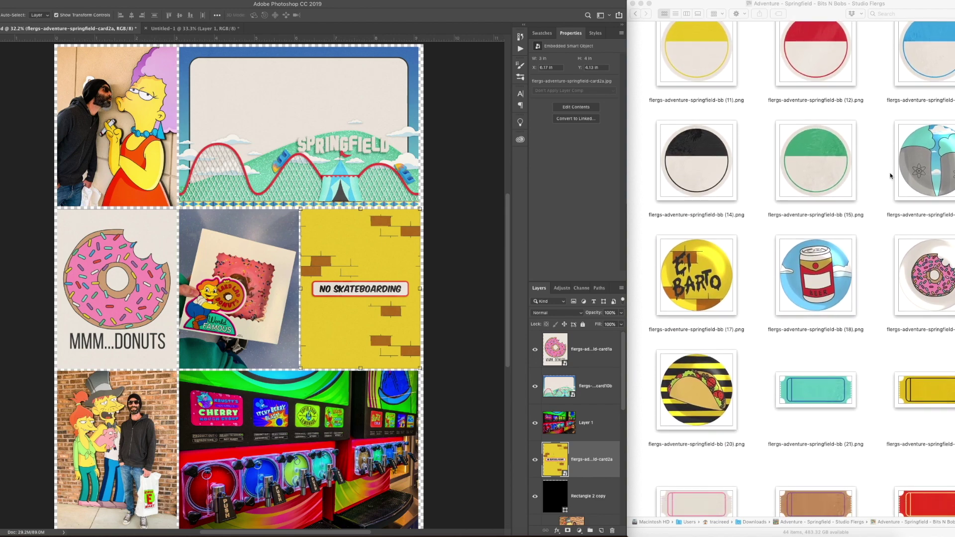
scroll(891, 176, "down", 10)
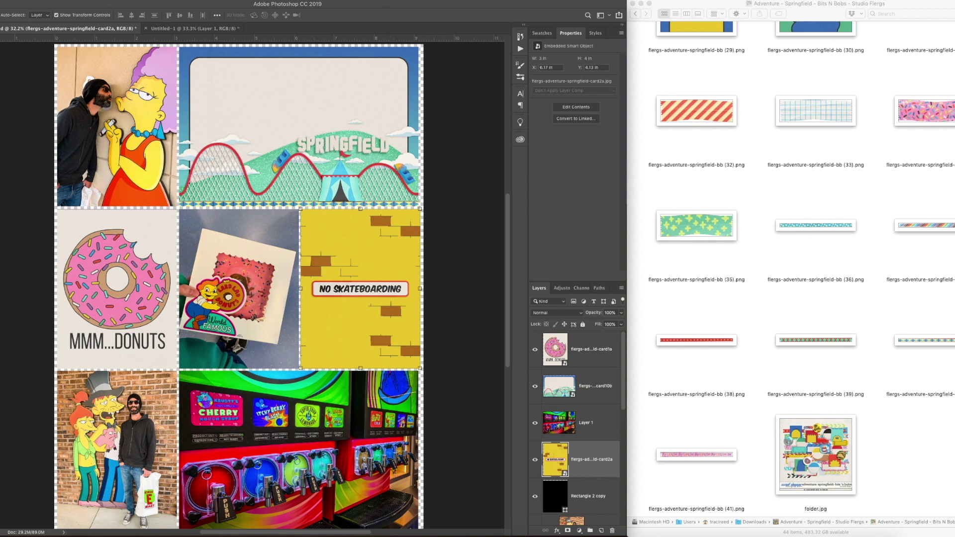
Return to the main kit folder, open its Scatterz folder and look through the scatter elements.
left_click(637, 15)
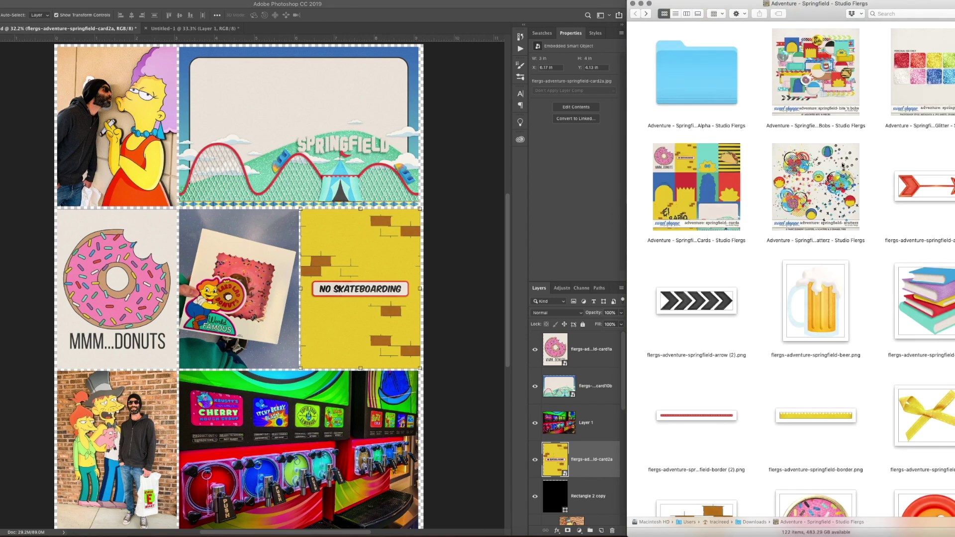
double_click(842, 165)
scroll(842, 165, "up", 5)
scroll(842, 165, "down", 4)
scroll(842, 165, "up", 4)
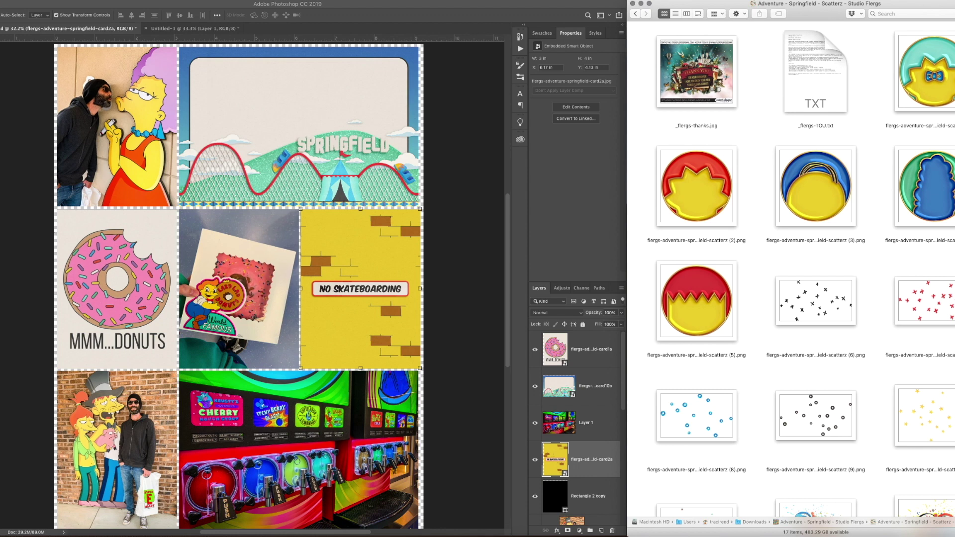
Try the black scatter (scatterz 6), scaled down to about 34%, along the lower edge of the bottom-row brick wall photo.
scroll(804, 217, "down", 1)
left_click_drag(816, 298, 189, 446)
left_click_drag(324, 371, 149, 469)
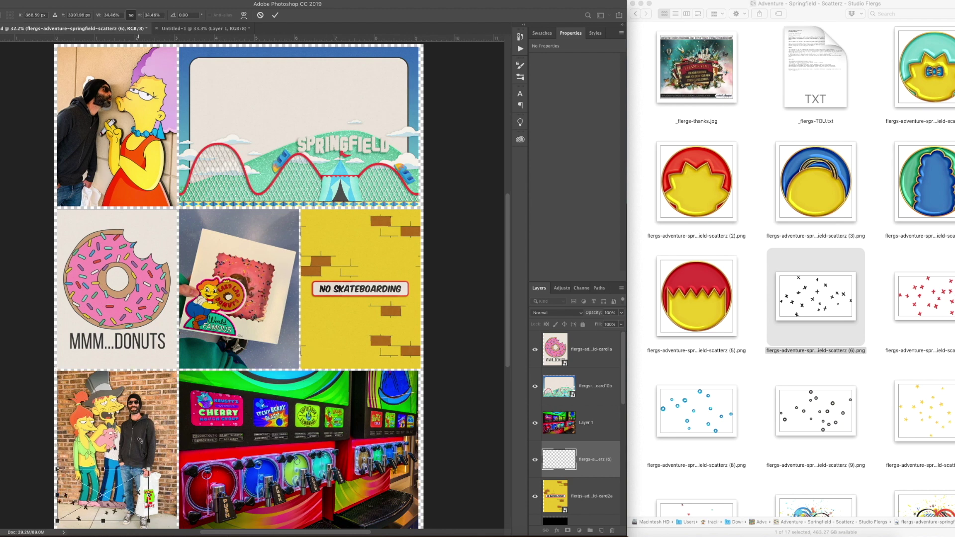
key("Return")
Try the multicoloured star scatter (scatterz 11) with a layer style in front of the drink machine photo, and delete it.
scroll(754, 393, "down", 3)
left_click_drag(696, 385, 269, 339)
left_click_drag(292, 297, 362, 461)
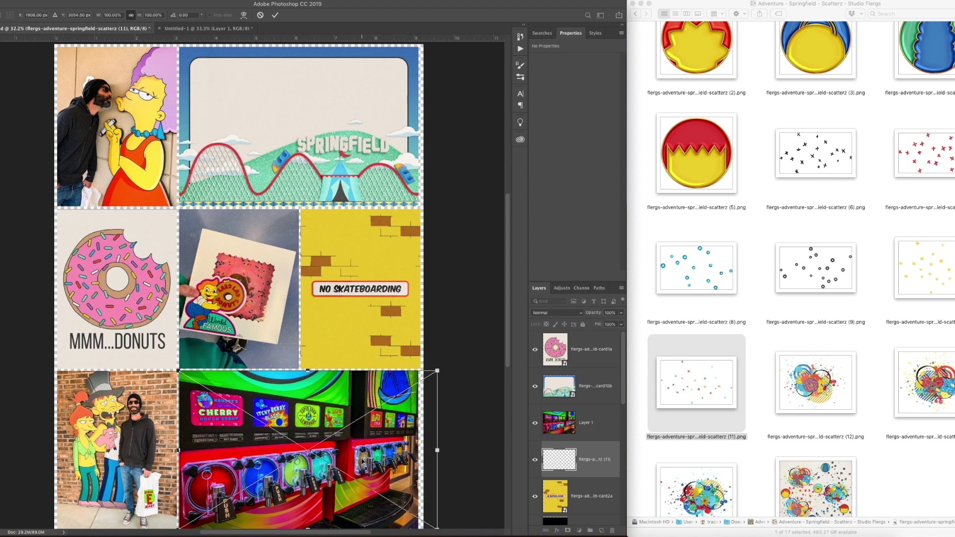
key("Return")
key("shift+super+bracketright")
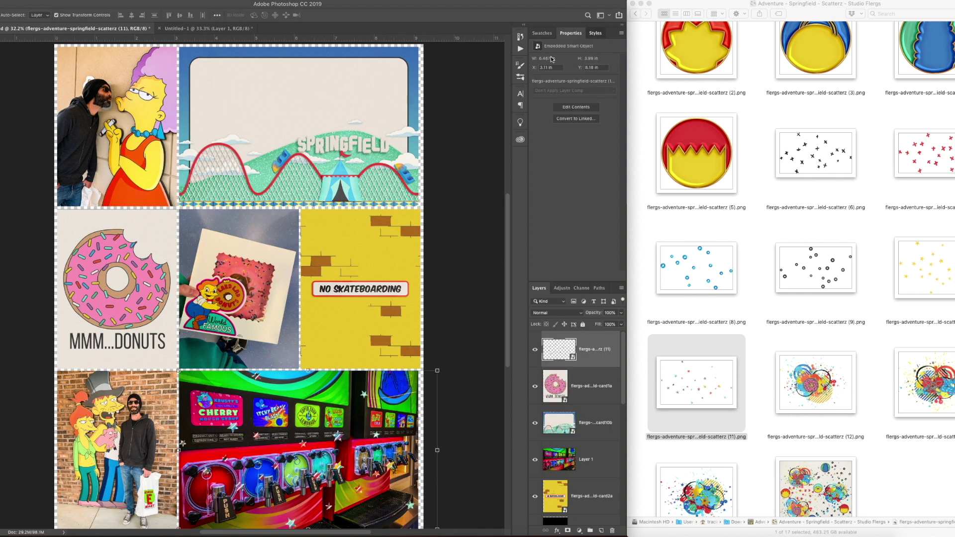
left_click(595, 33)
left_click(584, 89)
left_click_drag(440, 371, 420, 382)
left_click_drag(405, 474, 238, 437)
key("Return")
key("Delete")
Place the blue-and-yellow round button (scatterz 3), scaled small, in the lower-right corner of the middle photo with a drop shadow style.
scroll(659, 360, "up", 5)
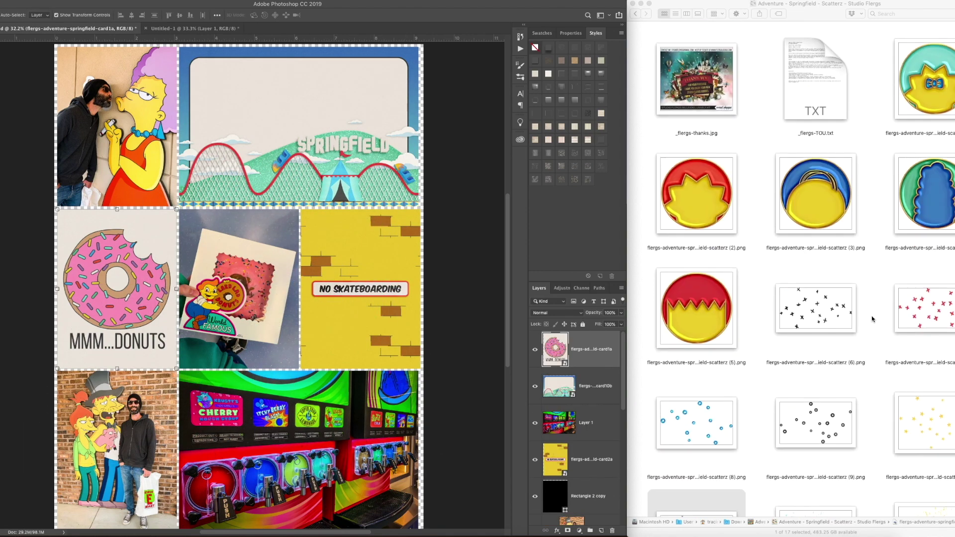
left_click_drag(816, 134, 286, 363)
left_click_drag(239, 305, 249, 316)
key("Return")
left_click(536, 60)
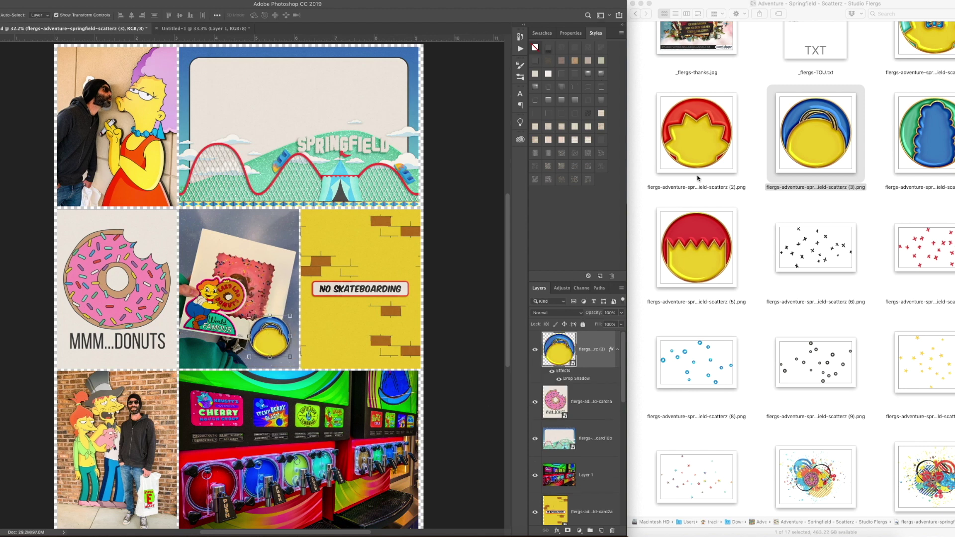
left_click(697, 178)
scroll(808, 236, "down", 5)
left_click_drag(826, 355, 422, 298)
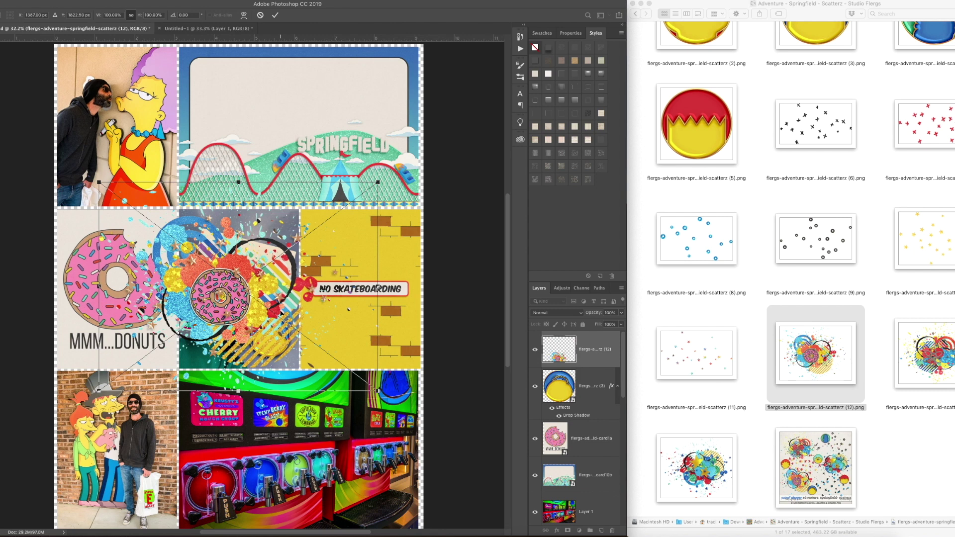
key("Escape")
Add the colourful paint scatter (scatterz 14) behind the round button, scaled down, with its layer directly above the middle photo's layer.
left_click_drag(696, 468, 286, 322)
left_click_drag(167, 218, 191, 247)
key("Return")
key("ctrl+[")
left_click_drag(593, 402, 578, 463)
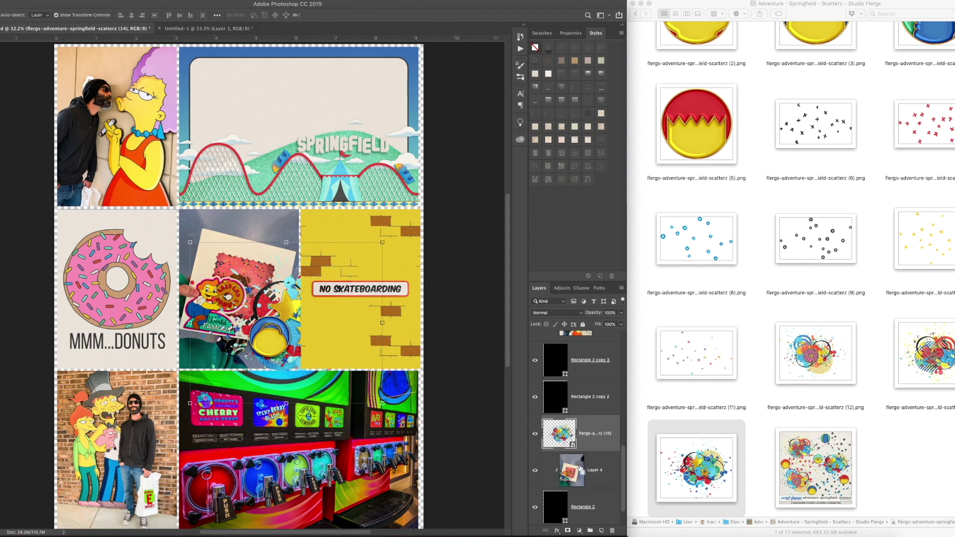
Clip the paint scatter to the middle photo, shrink it into the lower-right corner, and shift the round button slightly left.
left_click_drag(296, 315, 293, 318)
left_click_drag(183, 249, 202, 266)
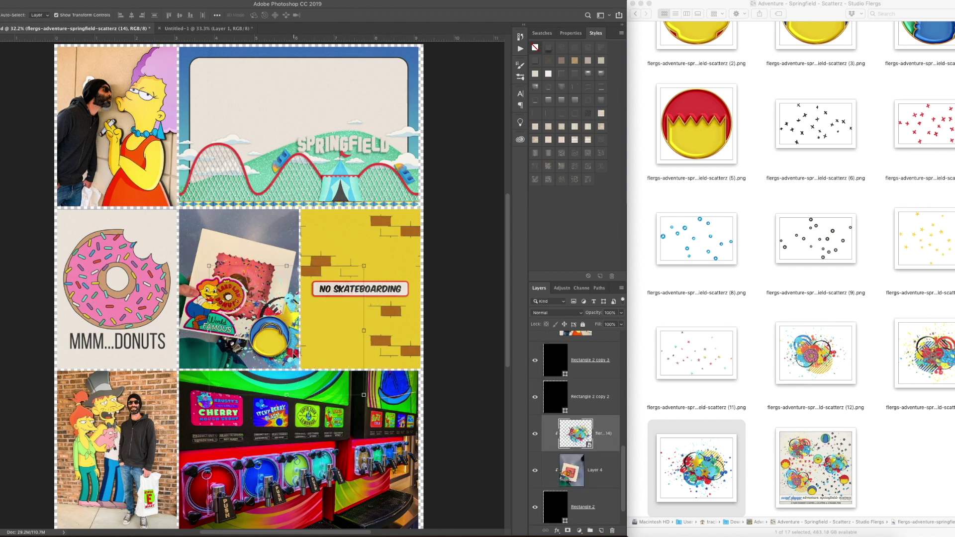
left_click_drag(294, 354, 293, 354)
key("Return")
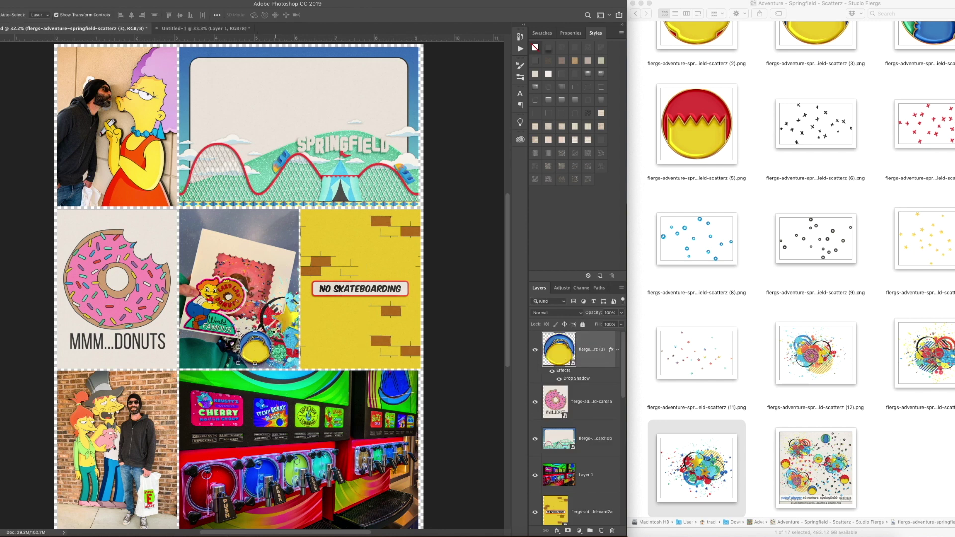
Duplicate the clipped paint scatter and position the copy in the upper-left corner of the middle photo.
scroll(803, 395, "up", 2)
left_click_drag(294, 327, 168, 204)
key("super+z")
left_click_drag(293, 347, 187, 234)
Place the KWIK-E-MART word strip (strip 2) from the main kit folder over the NO SKATEBOARDING label on the yellow brick card.
key("super+bracketleft")
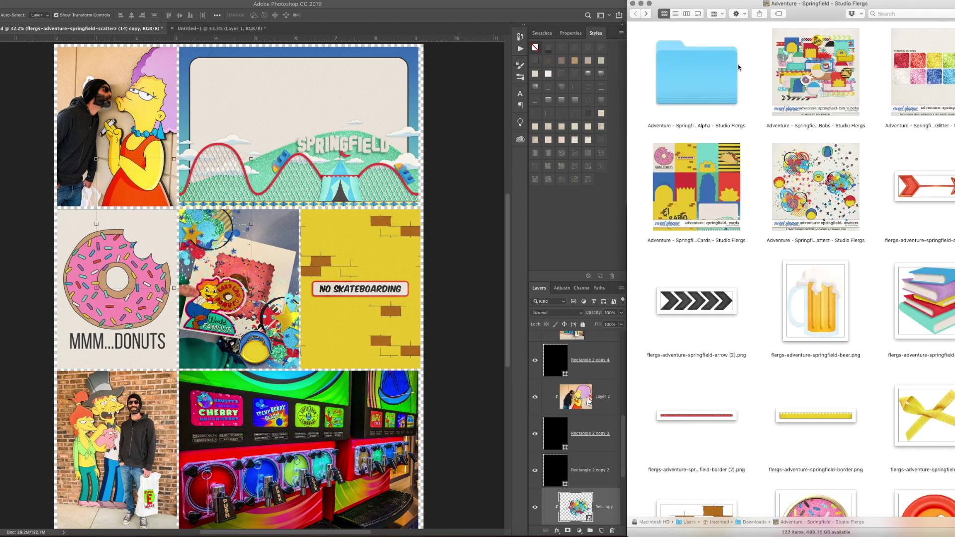
scroll(887, 140, "down", 5)
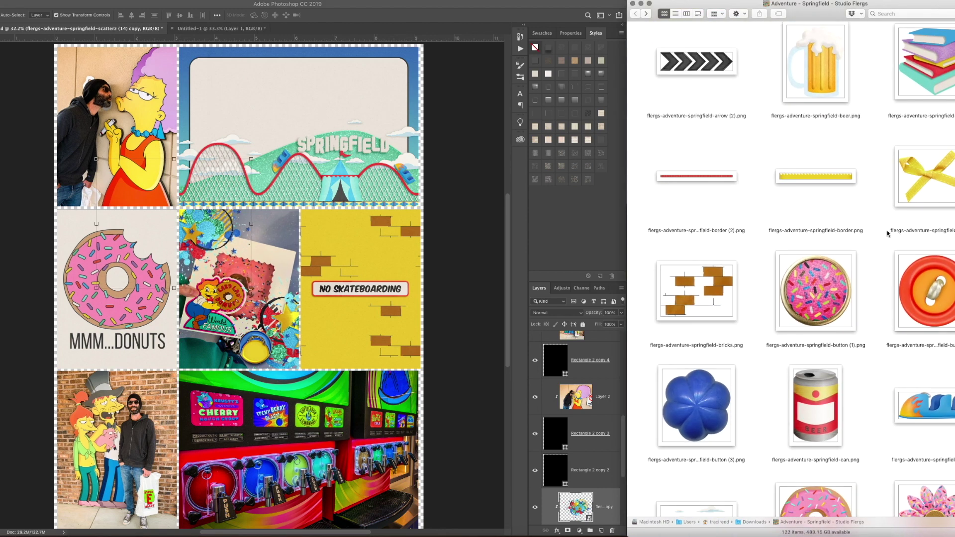
scroll(888, 232, "down", 15)
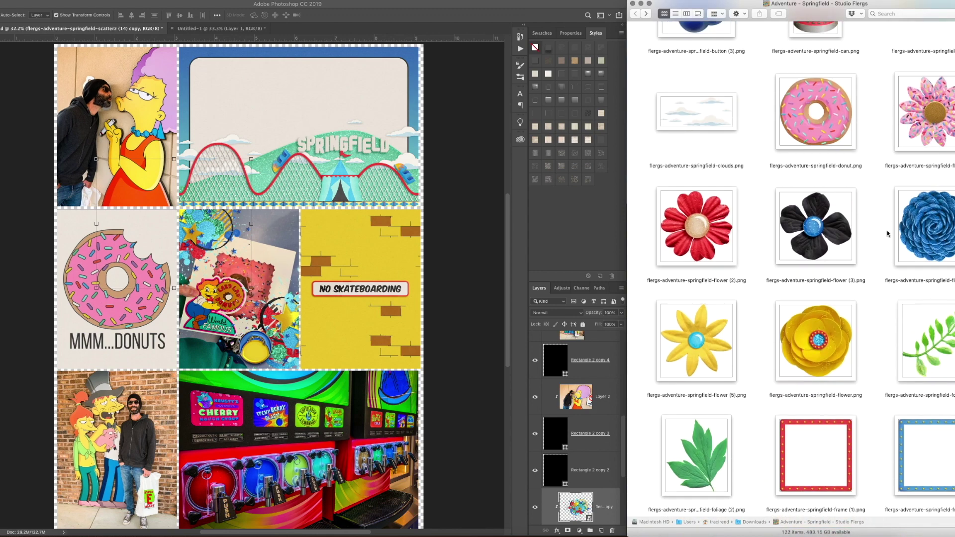
scroll(888, 232, "down", 8)
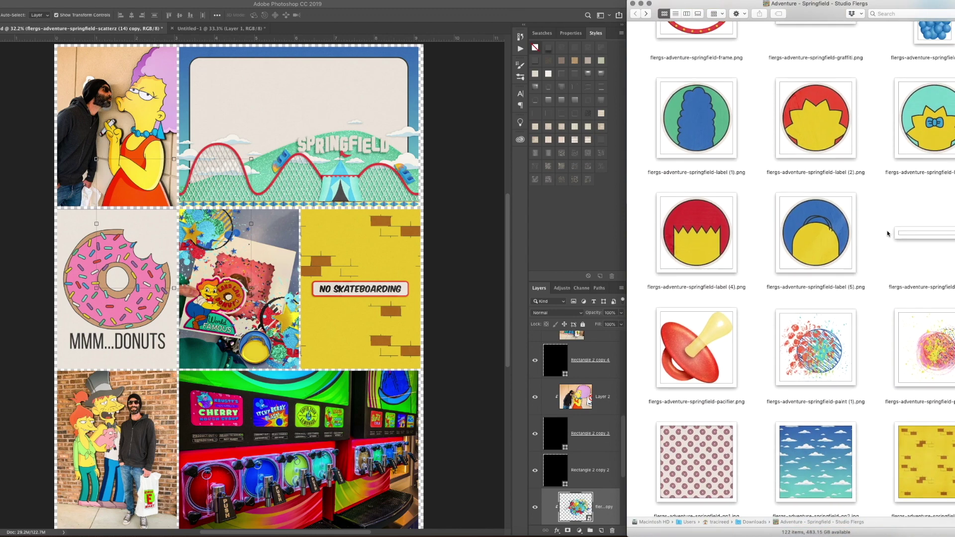
scroll(888, 234, "down", 10)
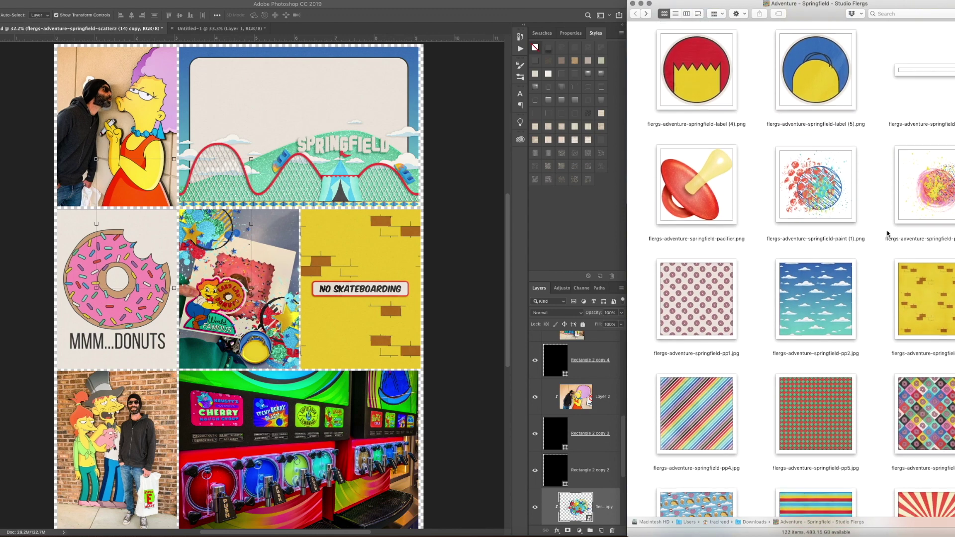
scroll(886, 238, "down", 8)
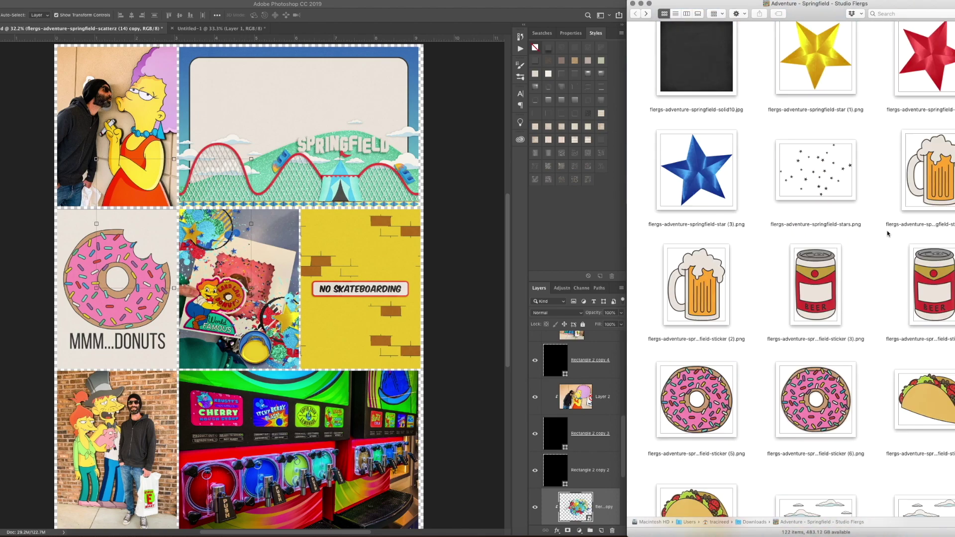
left_click_drag(723, 365, 421, 391)
left_click_drag(267, 288, 385, 293)
key("Return")
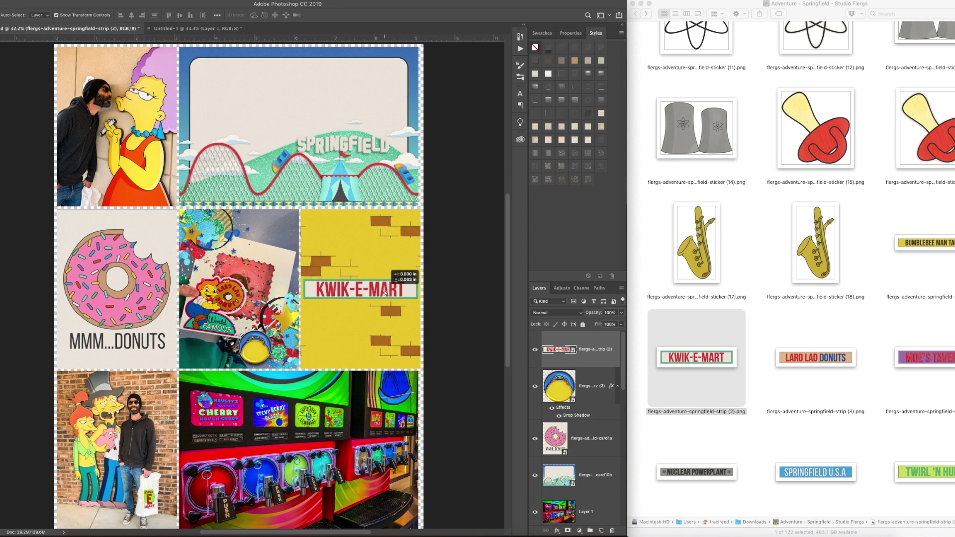
Try the LARD LAD DONUTS word strip (strip 3) across the middle photo beneath the round button, and delete it.
left_click(700, 330)
left_click_drag(816, 357, 239, 288)
left_click_drag(307, 288, 275, 344)
key("Return")
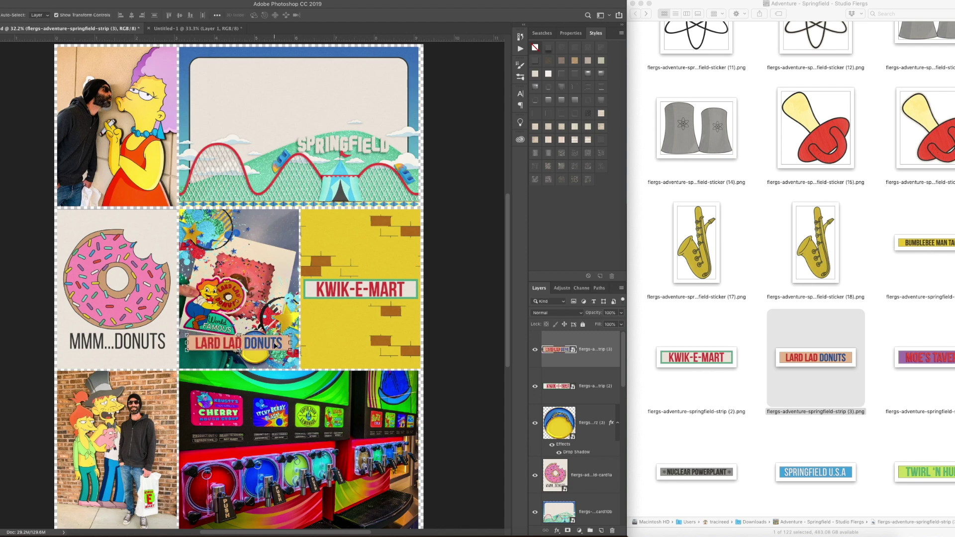
key("super+bracketleft")
key("super+bracketleft")
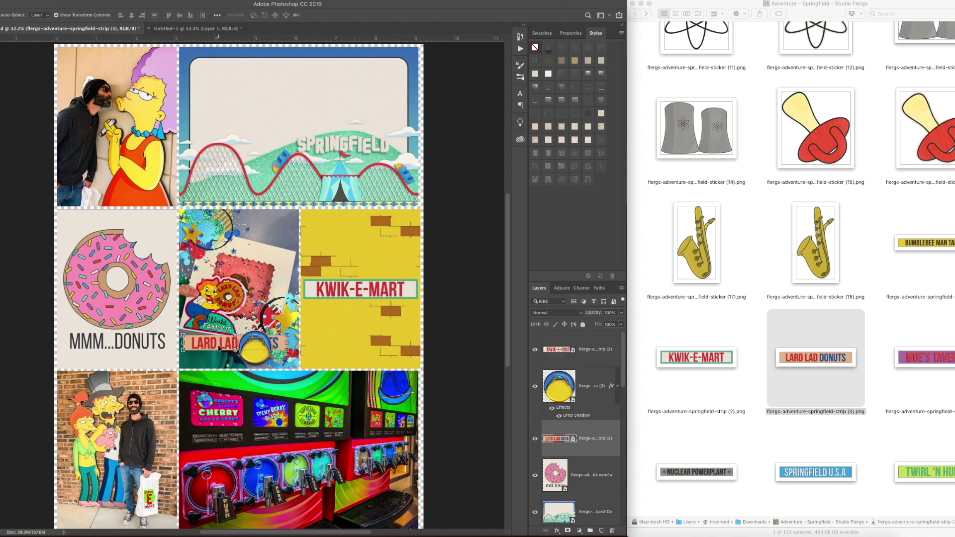
key("Delete")
Place the AY CARUMBA word strip (strip 8) from the main kit folder, scaled down, along the lower edge of the top-left photo.
scroll(763, 331, "down", 5)
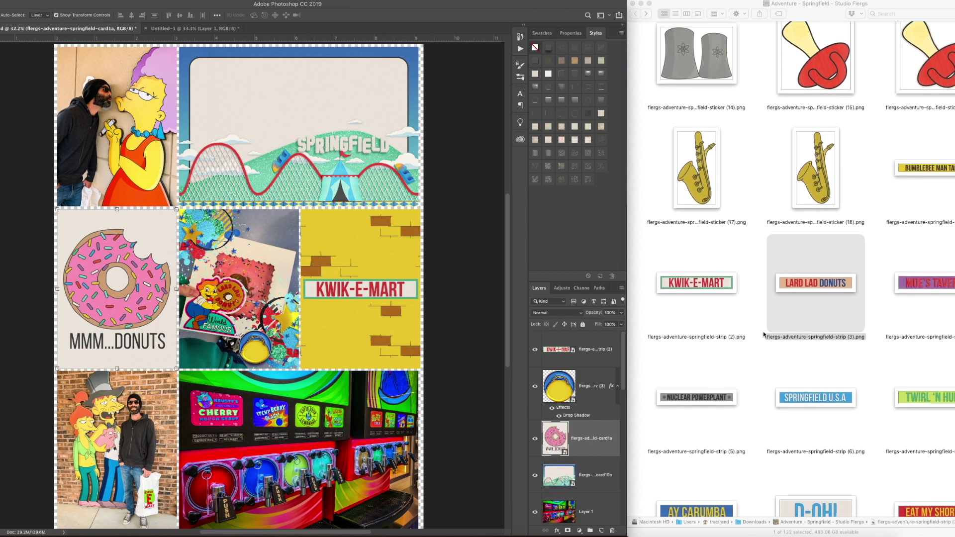
scroll(763, 331, "down", 4)
left_click(706, 362)
scroll(682, 354, "down", 6)
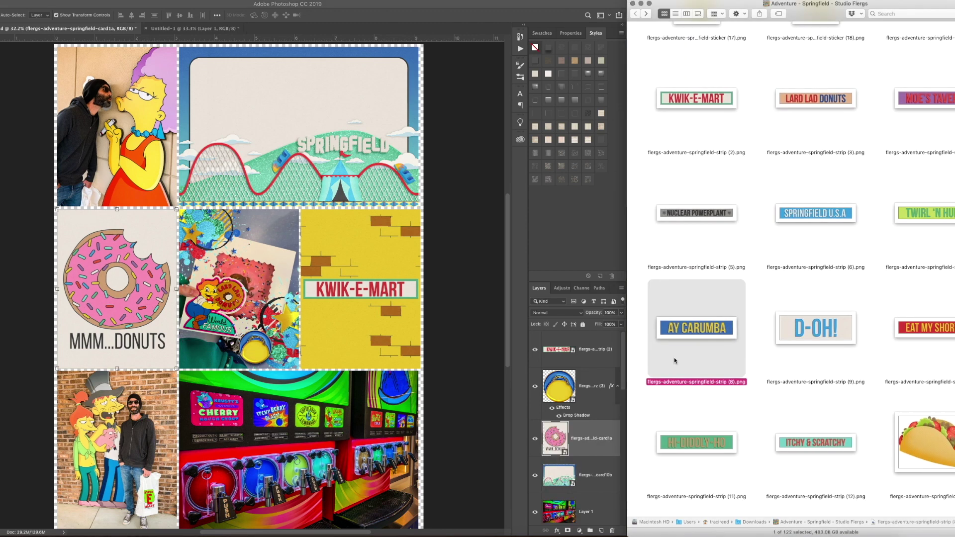
left_click_drag(693, 194, 279, 204)
left_click_drag(268, 289, 140, 190)
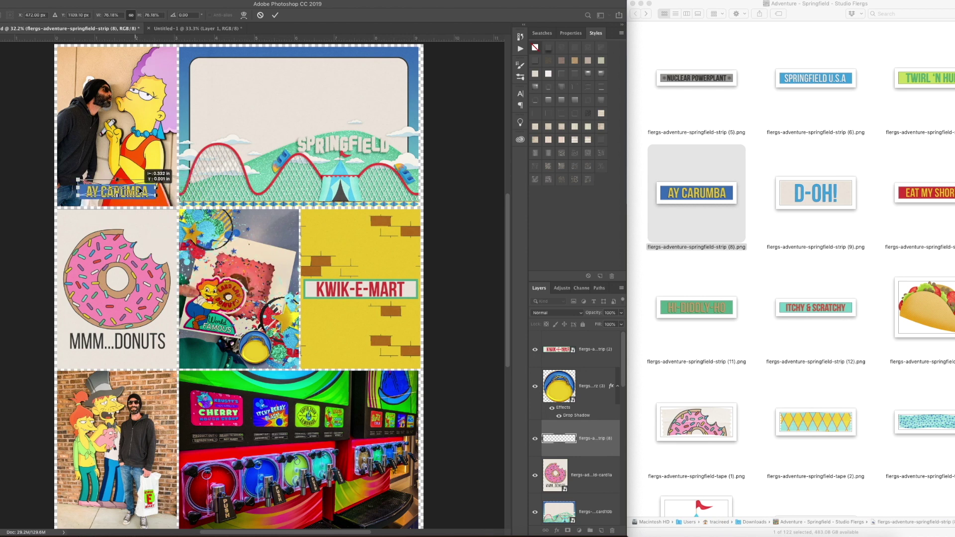
key("Return")
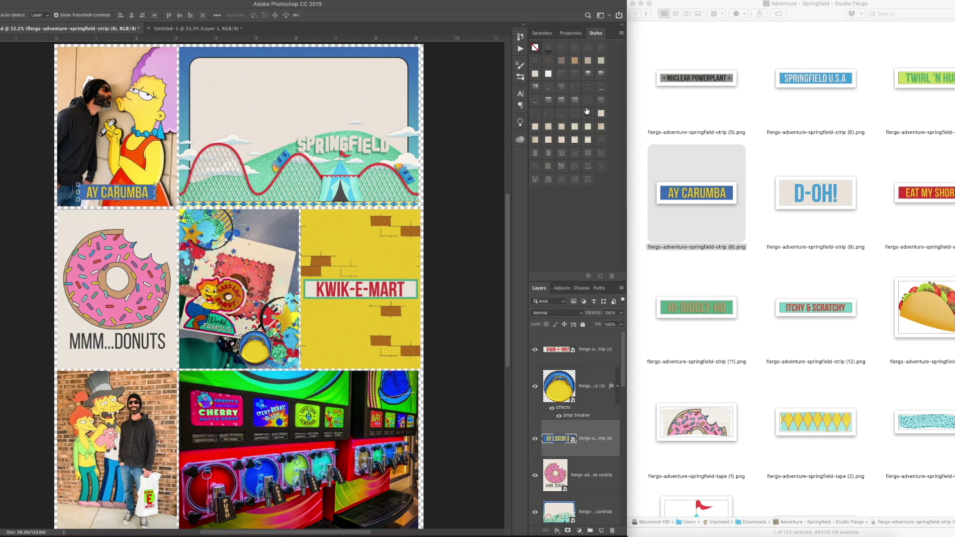
Look through the remaining strips, tapes, titles and trims in the main kit folder, previewing the trim files.
scroll(845, 326, "down", 5)
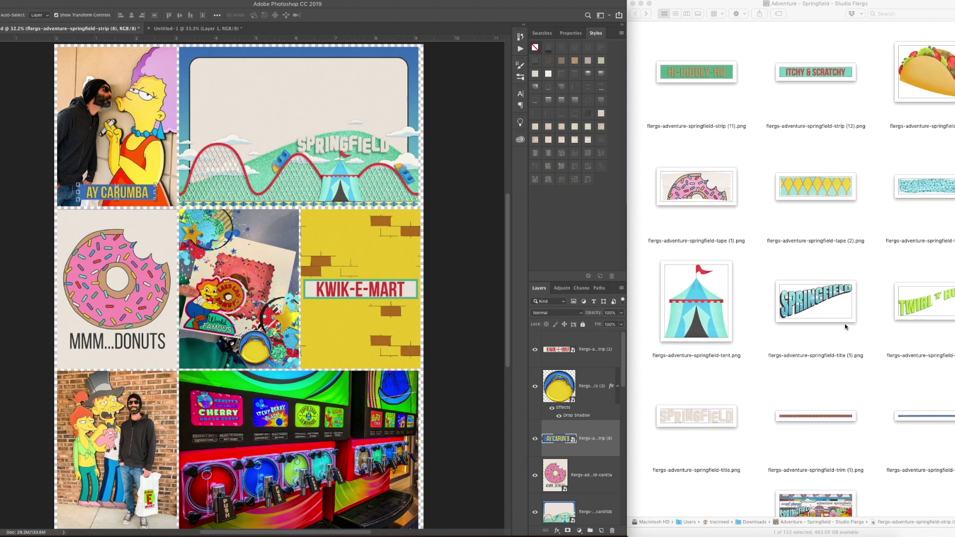
scroll(846, 327, "down", 2)
left_click(703, 455)
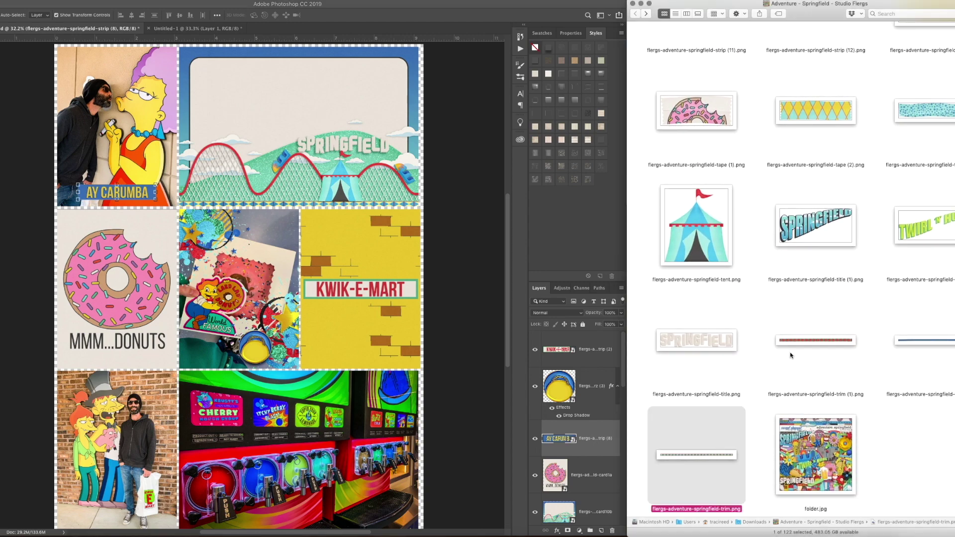
key("space")
left_click(814, 339)
left_click(901, 341)
key("space")
scroll(893, 335, "up", 8)
scroll(893, 335, "up", 4)
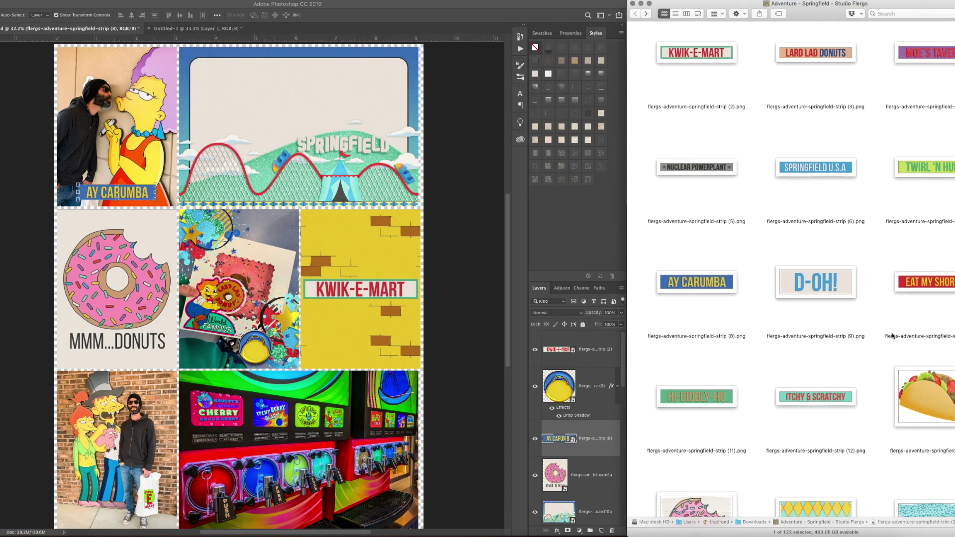
scroll(893, 336, "up", 15)
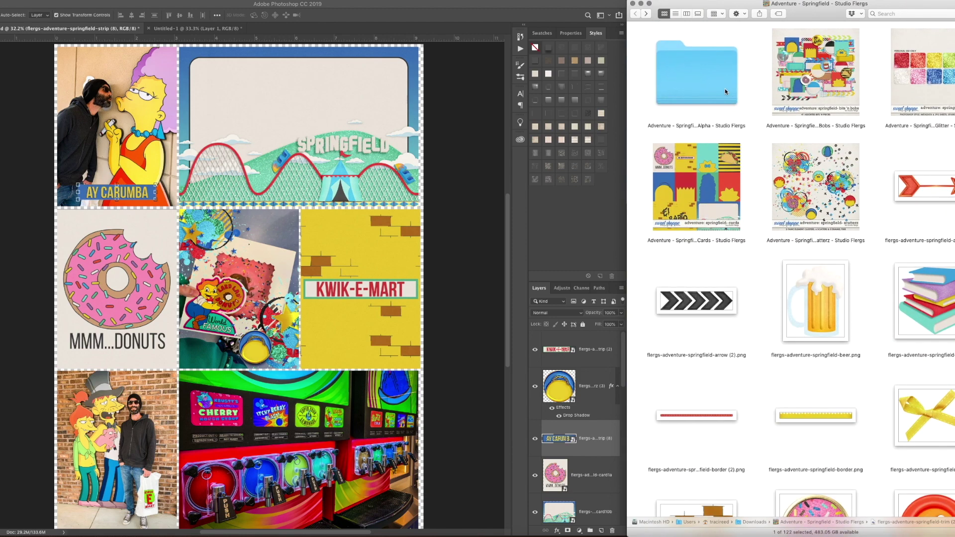
Add the red ticket (bb 25) from the Bits N Bobs folder, scaled down, to the lower part of the bottom-left photo.
double_click(786, 90)
scroll(786, 91, "up", 10)
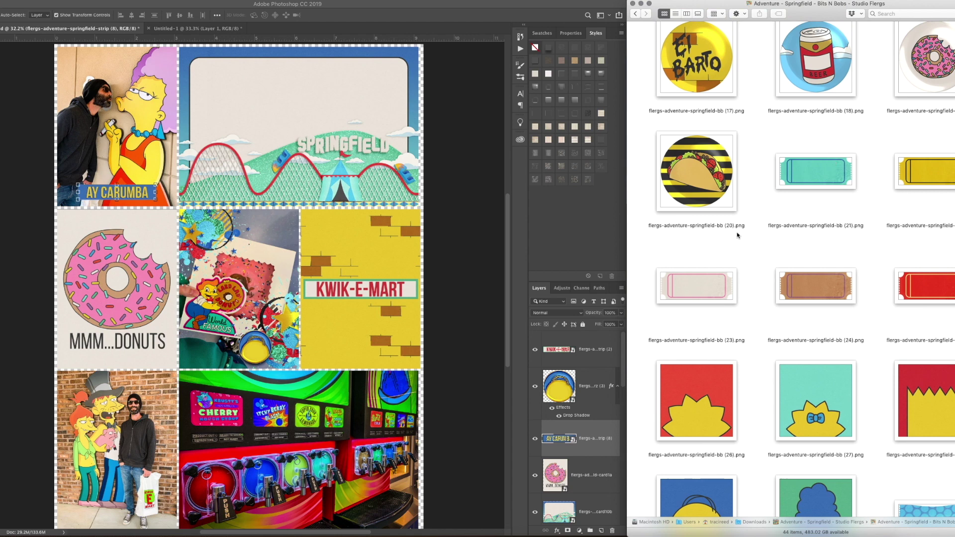
left_click_drag(926, 296, 105, 504)
left_click_drag(156, 484, 112, 497)
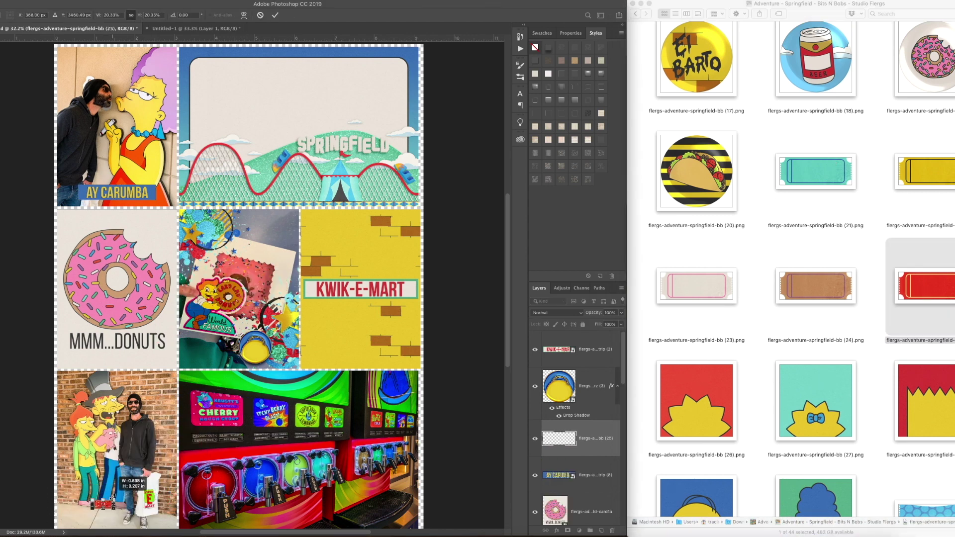
key("Return")
Clip the red ticket into the lower-left corner of the bottom-left photo and apply a drop shadow style to it.
left_click_drag(587, 440, 587, 410)
key("alt+super+g")
left_click_drag(87, 523, 83, 523)
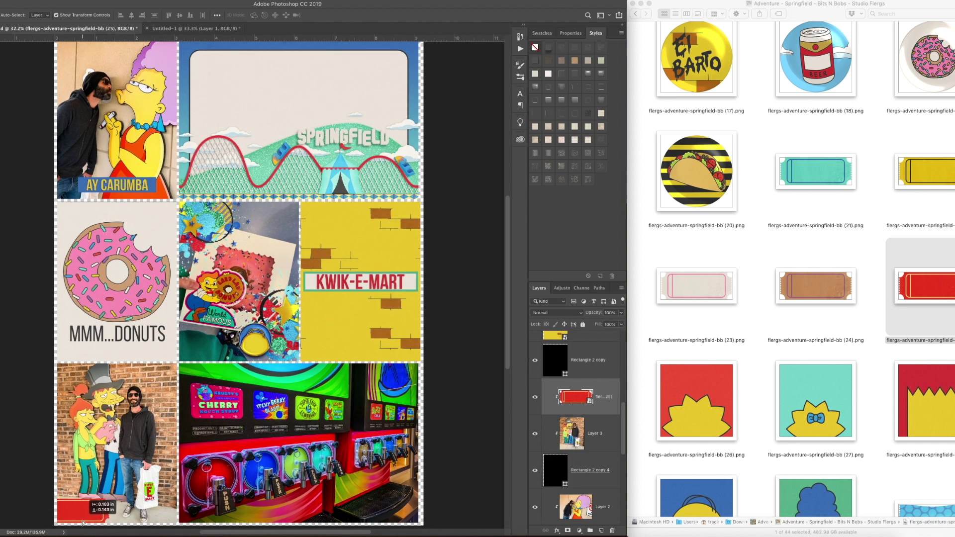
key("ctrl+t")
key("Return")
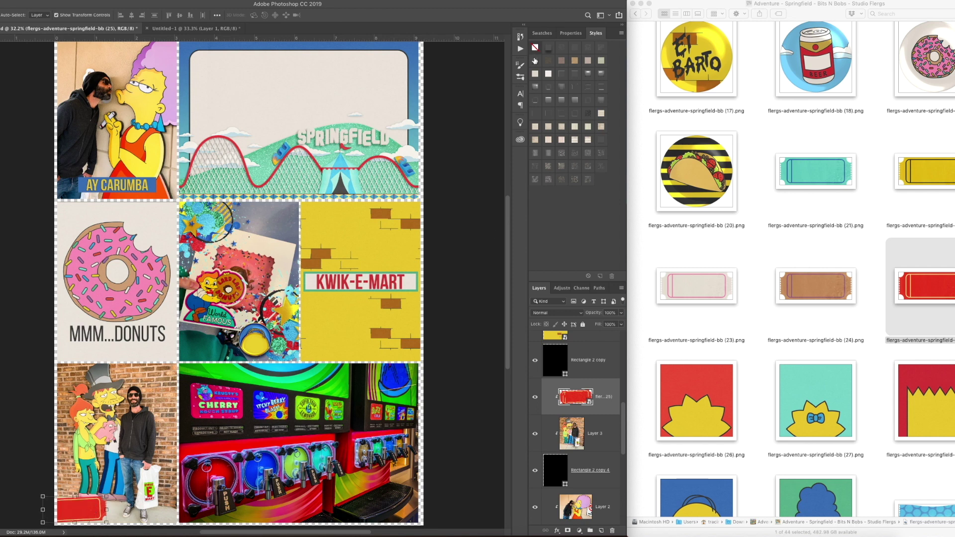
left_click(536, 61)
Add the blue arrow strip (bb 2) behind the red ticket, clipped to the bottom-left photo and scaled down to stick out beside the ticket.
scroll(822, 280, "up", 15)
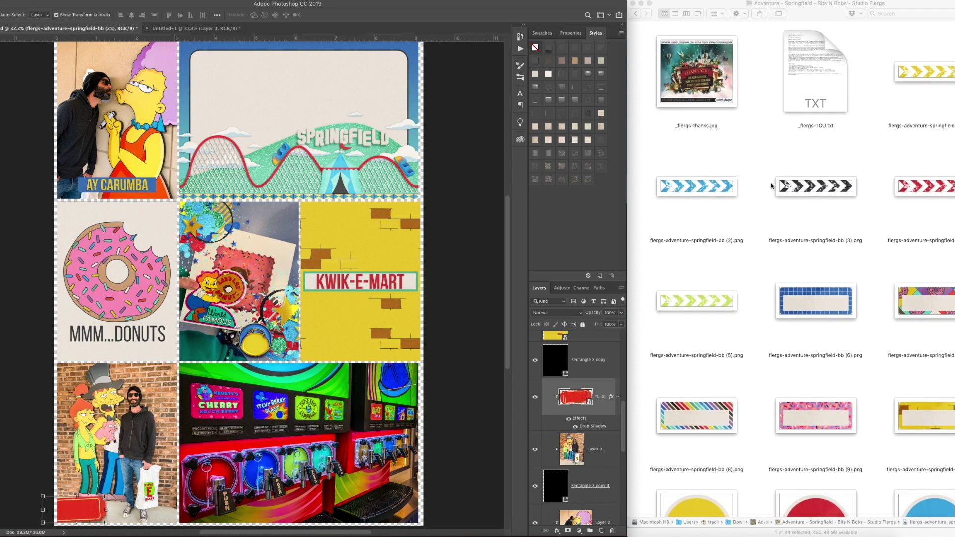
left_click_drag(696, 187, 91, 434)
left_click_drag(238, 283, 91, 489)
left_click_drag(76, 500, 108, 508)
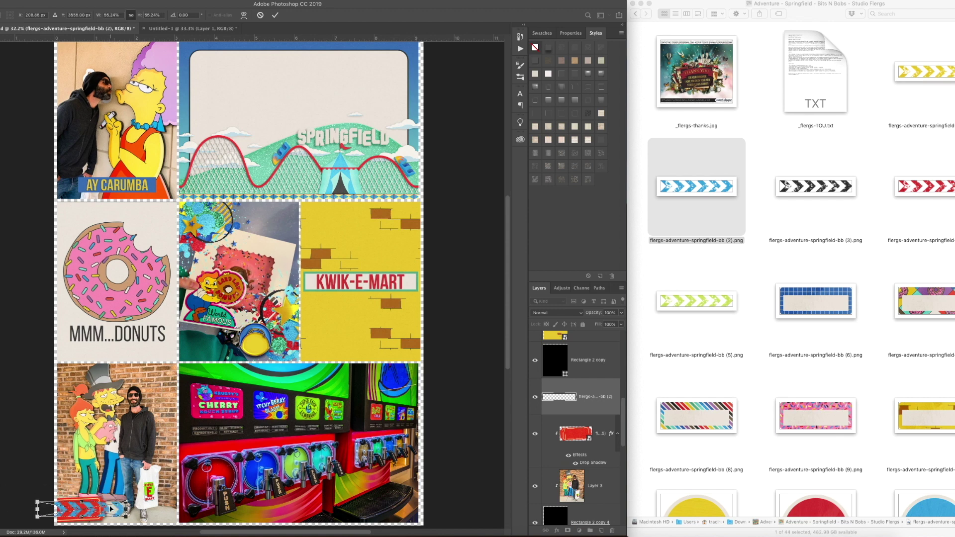
key("Return")
key("ctrl+bracketleft")
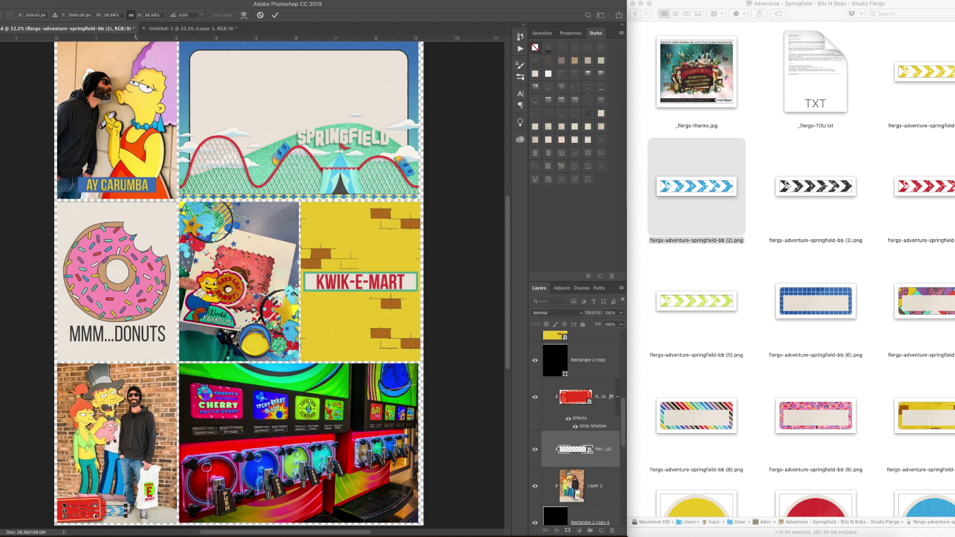
key("Return")
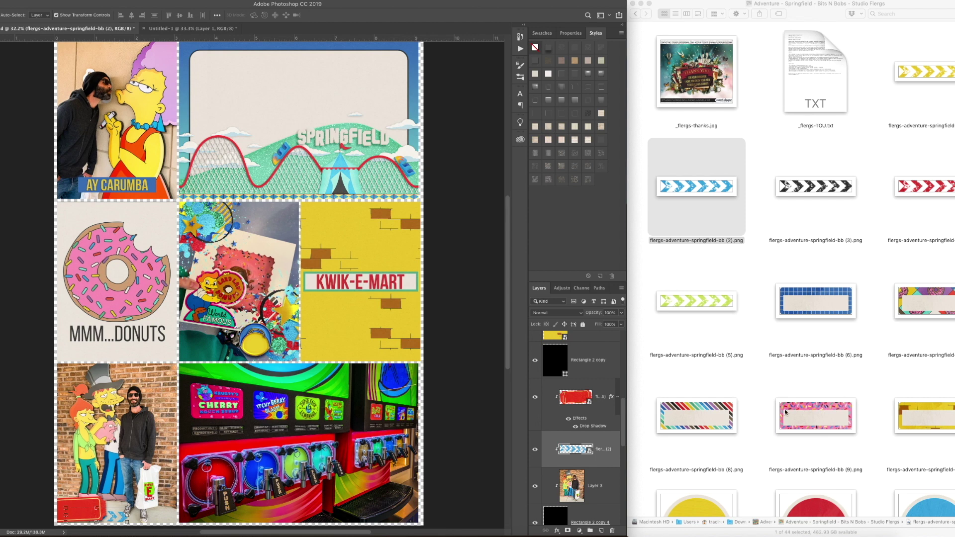
Apply a drop shadow style to the AY CARUMBA strip and set the shadow size to 24 px.
scroll(135, 198, "up", 2)
left_click(137, 197)
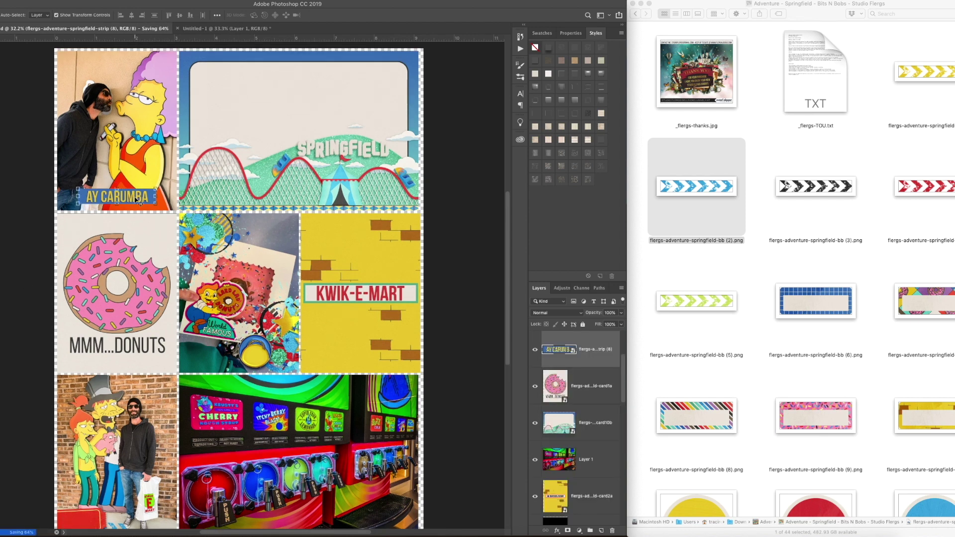
left_click(574, 60)
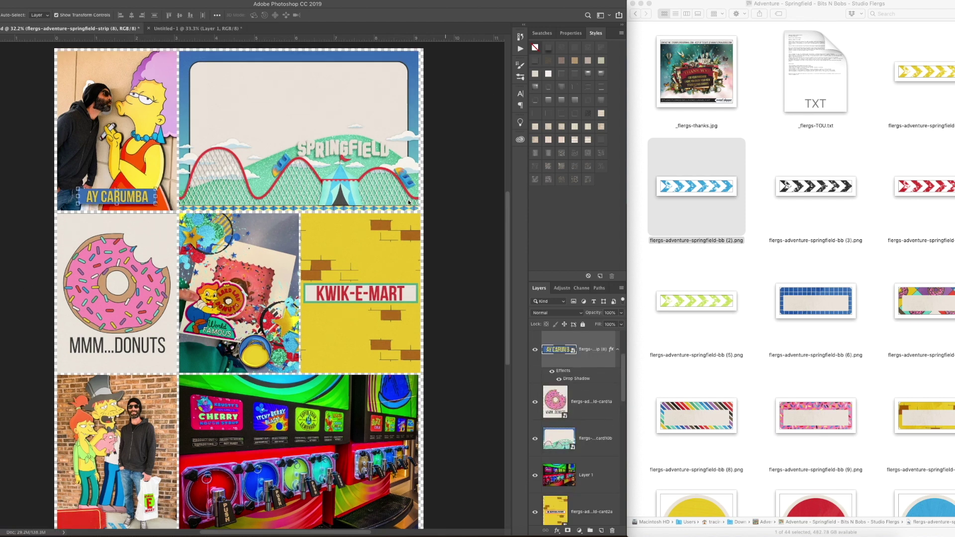
double_click(577, 378)
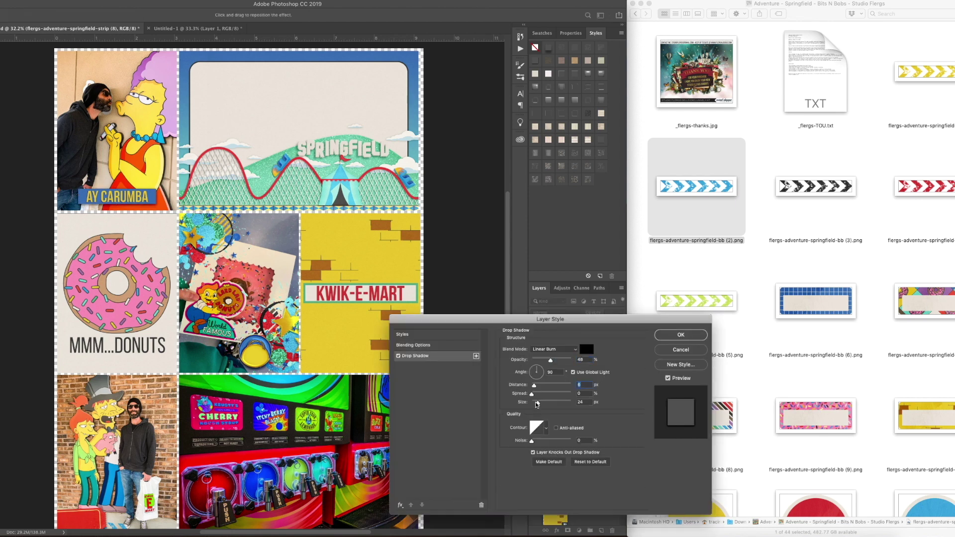
left_click(686, 335)
Copy the AY CARUMBA strip's layer style onto the red ticket.
right_click(580, 349)
left_click(597, 388)
left_click(68, 513)
scroll(133, 464, "down", 3)
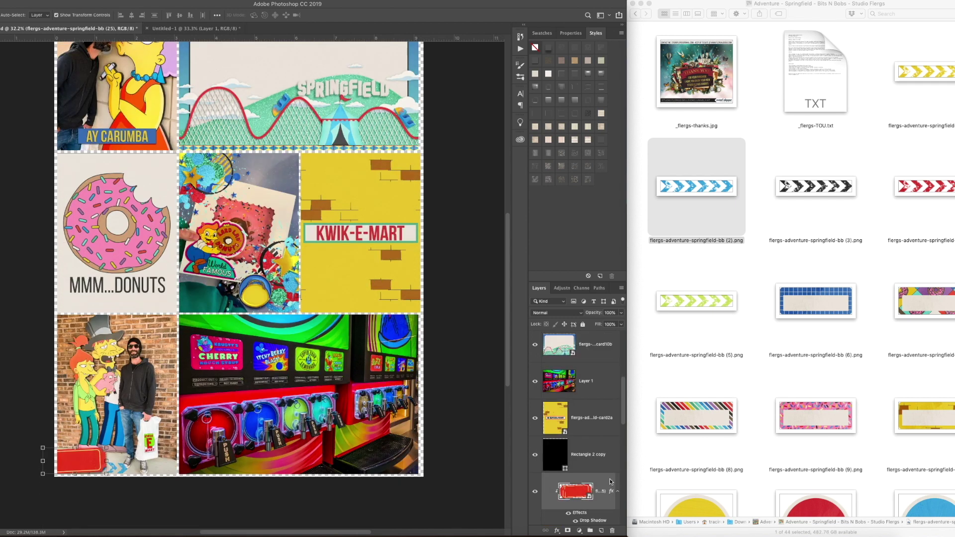
right_click(610, 482)
left_click(628, 494)
Paste the copied drop shadow layer style onto the KWIK-E-MART strip.
left_click(383, 235)
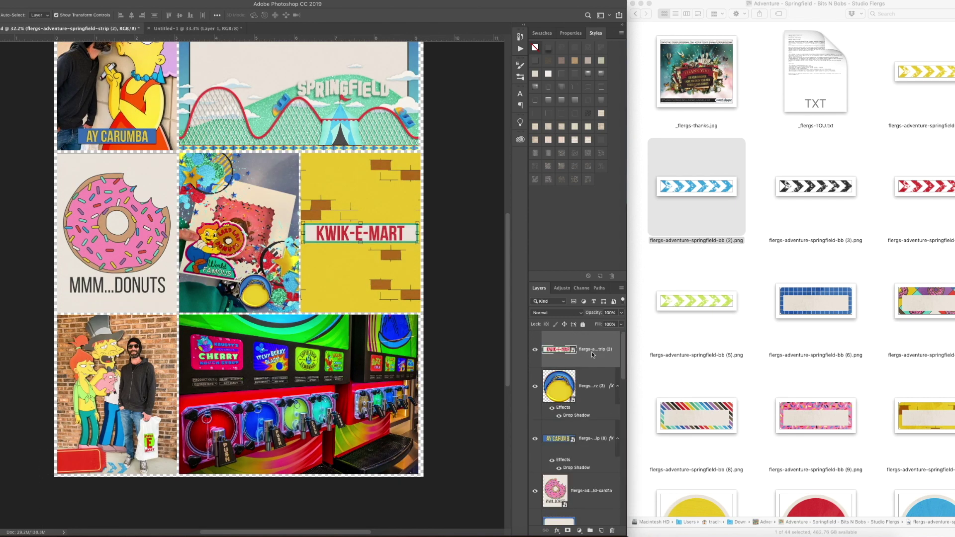
right_click(592, 351)
left_click(623, 325)
right_click(614, 345)
left_click(645, 376)
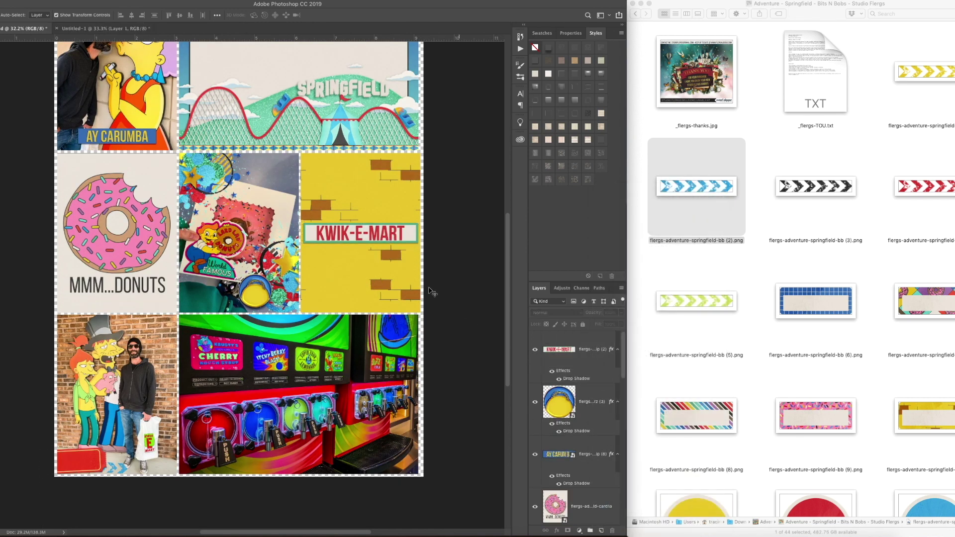
Place the red cross scatter (scatterz 7) from the Scatterz folder on the yellow brick card behind the word strip, scaled to about 58%.
left_click(403, 262)
left_click(635, 14)
double_click(815, 176)
scroll(815, 175, "up", 5)
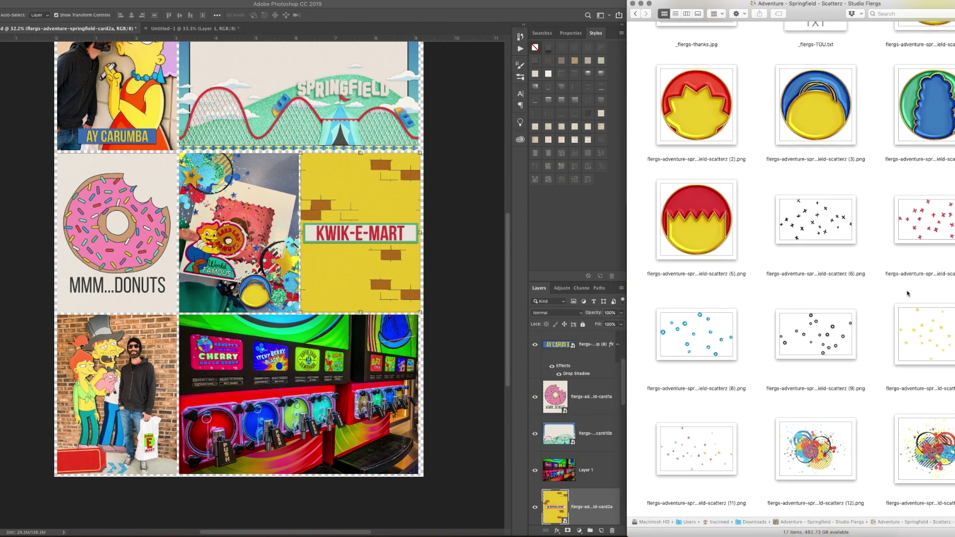
left_click_drag(935, 234, 314, 225)
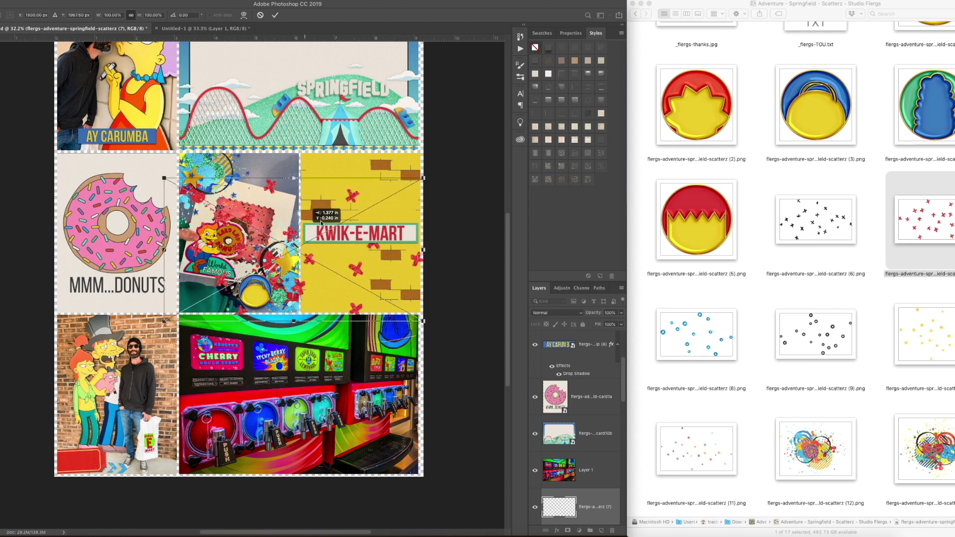
left_click_drag(420, 180, 369, 208)
left_click_drag(297, 267, 364, 249)
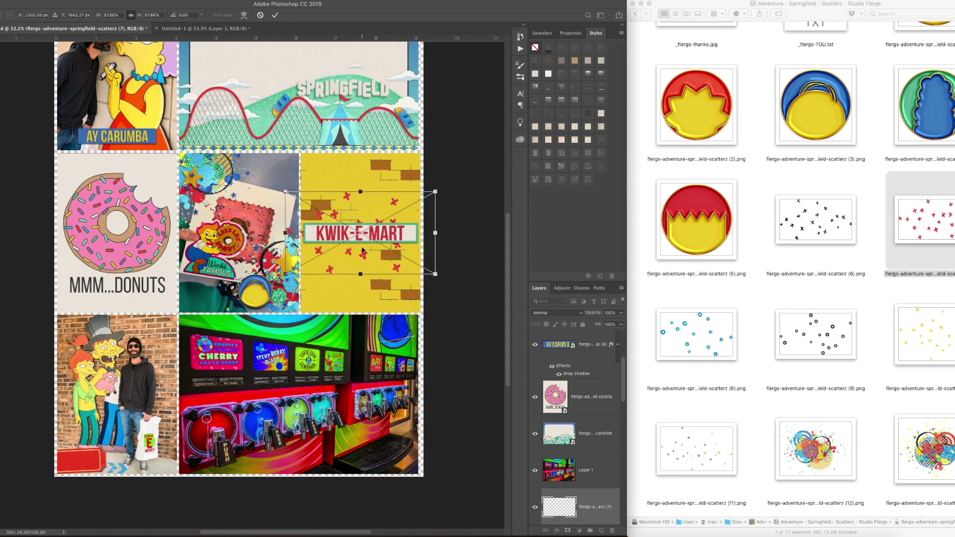
key("Return")
Clip the red cross scatter to the yellow brick card.
scroll(561, 497, "down", 2)
scroll(561, 496, "down", 2)
left_click_drag(591, 399, 592, 404)
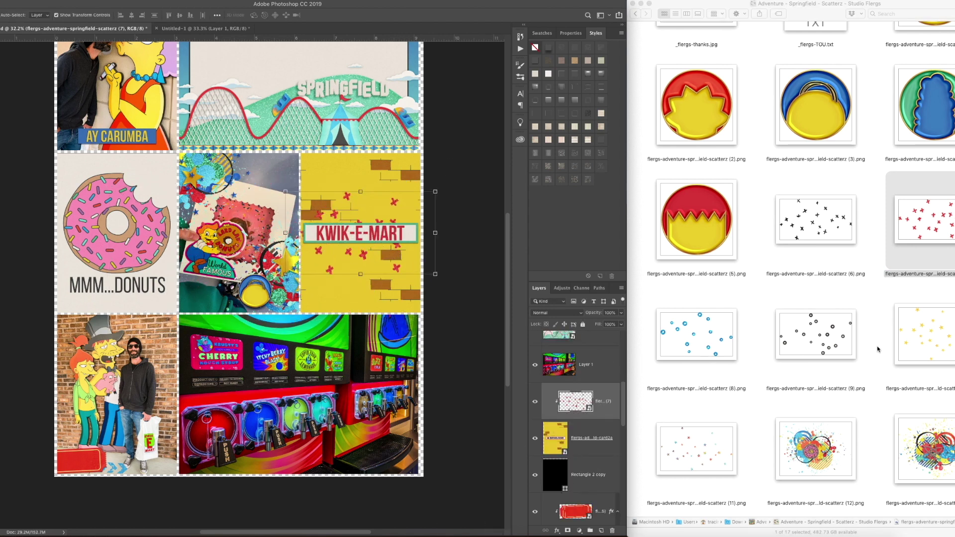
Browse the main kit folder's buttons, flowers, frames, labels and patterned papers for more embellishments.
scroll(751, 350, "down", 3)
scroll(751, 351, "up", 5)
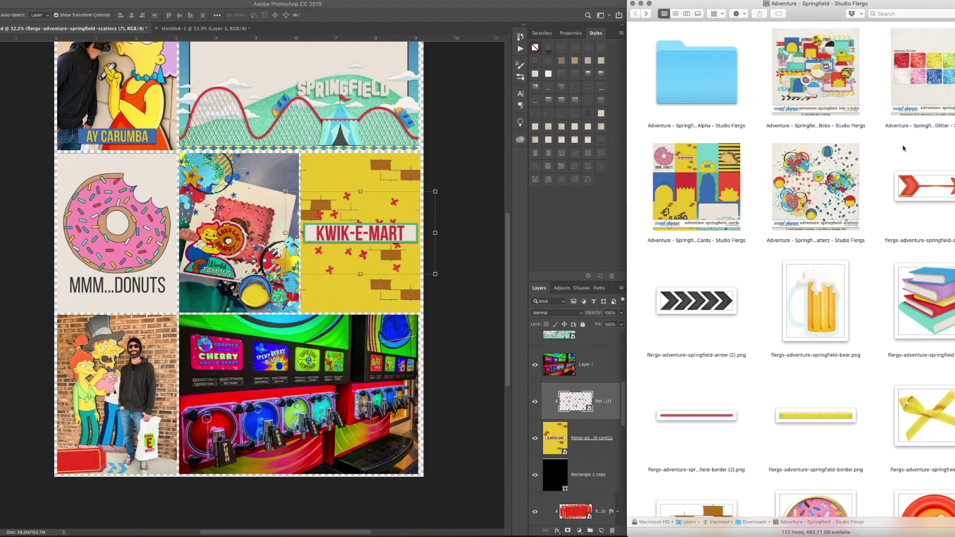
left_click(916, 193)
scroll(869, 402, "down", 15)
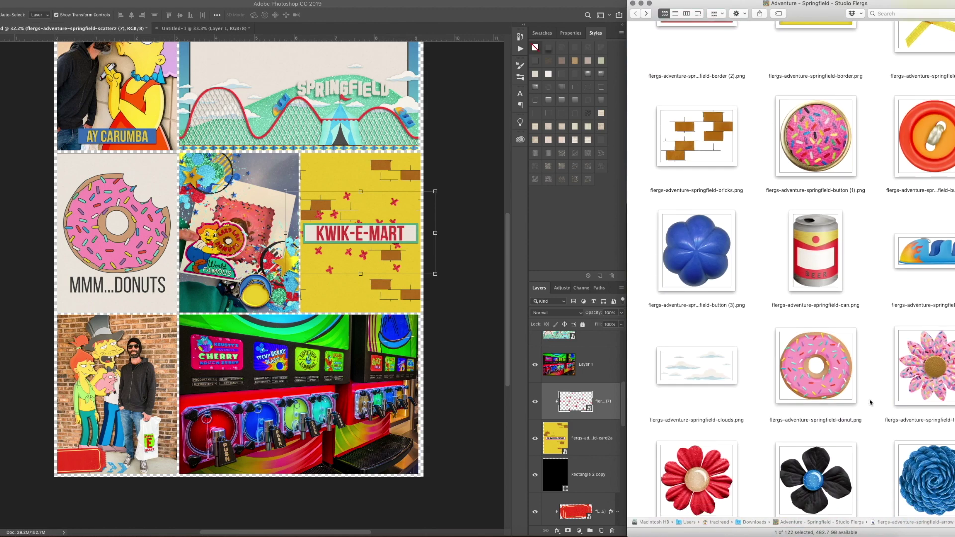
scroll(870, 401, "down", 15)
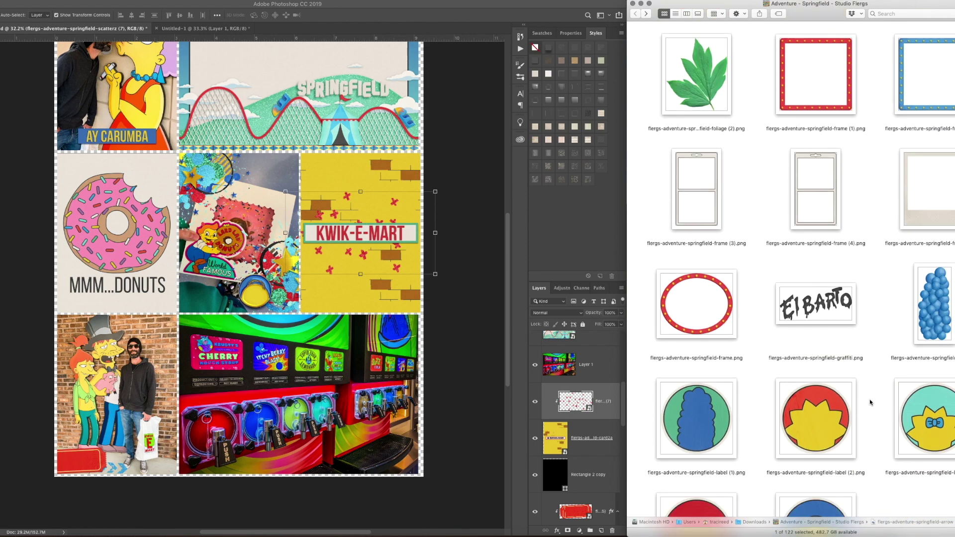
scroll(870, 402, "down", 8)
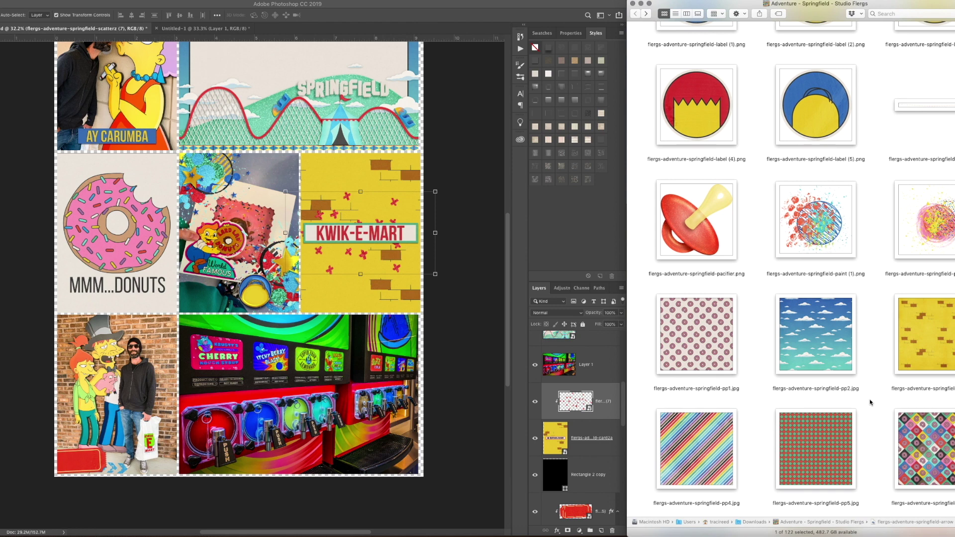
Scale the MMM...DONUTS card down within its pocket.
left_click(119, 226)
left_click_drag(177, 153, 162, 175)
key("Return")
Fill the pocket rectangle behind the donut card with the card's sampled cream background colour, ece8df.
left_click(148, 163)
double_click(547, 512)
left_click(164, 192)
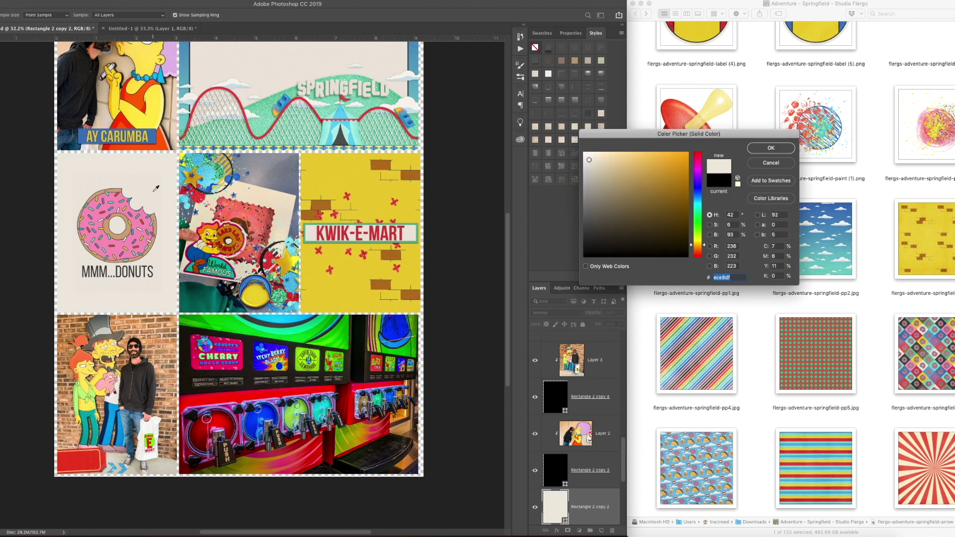
key("Return")
Scale the KWIK-E-MART strip down slightly so it sits inside the edges of the yellow brick card.
left_click(320, 232)
left_click_drag(303, 223, 310, 225)
key("Return")
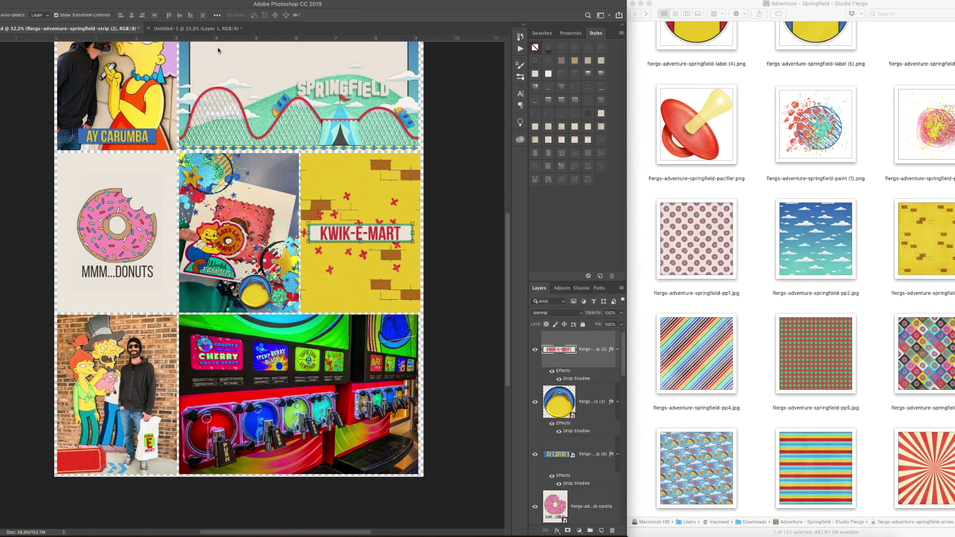
scroll(810, 412, "down", 5)
scroll(810, 412, "down", 1)
scroll(324, 352, "up", 2)
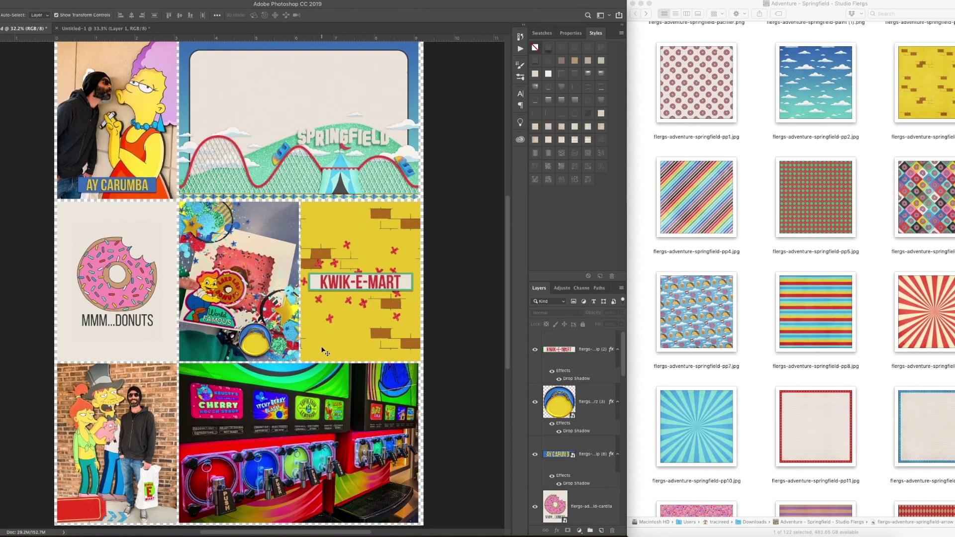
scroll(800, 319, "up", 4)
scroll(799, 319, "up", 5)
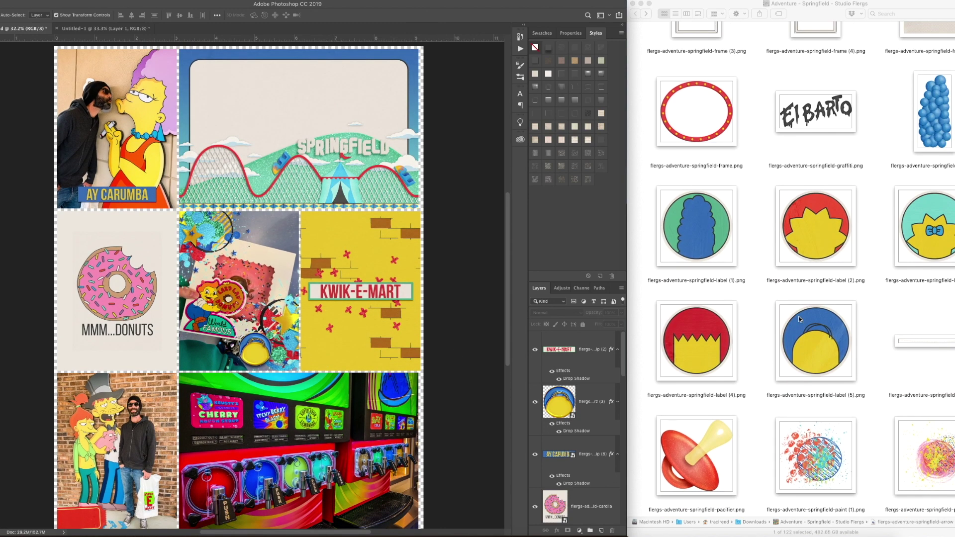
scroll(715, 246, "up", 3)
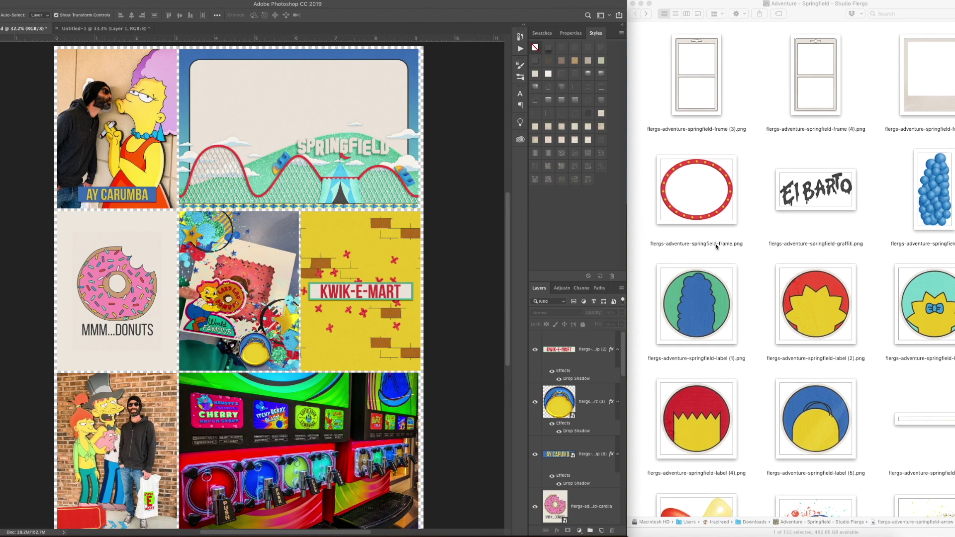
left_click_drag(703, 229, 238, 287)
key("Escape")
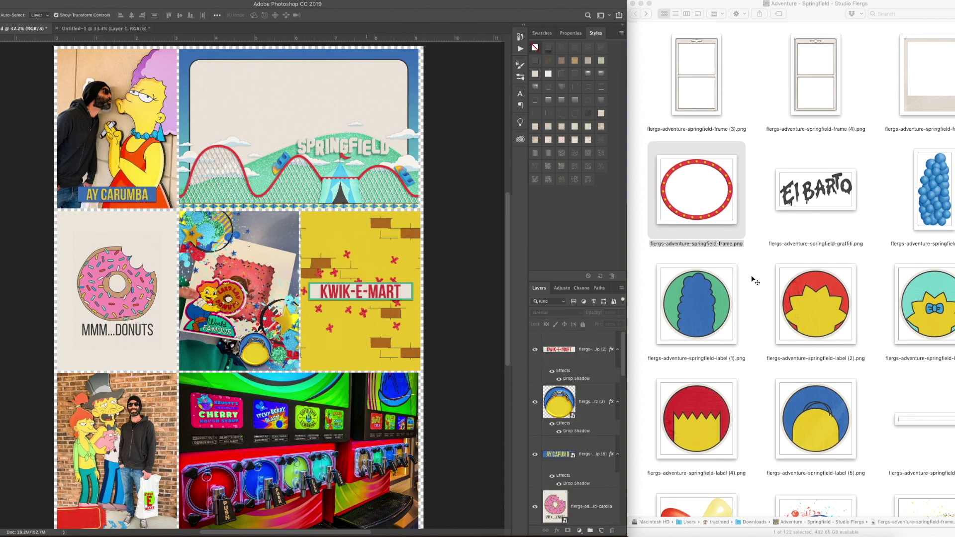
Place the kit's yellow zigzag border along the bottom edge of the slush machine photo, scaled to the photo's width.
scroll(874, 284, "up", 10)
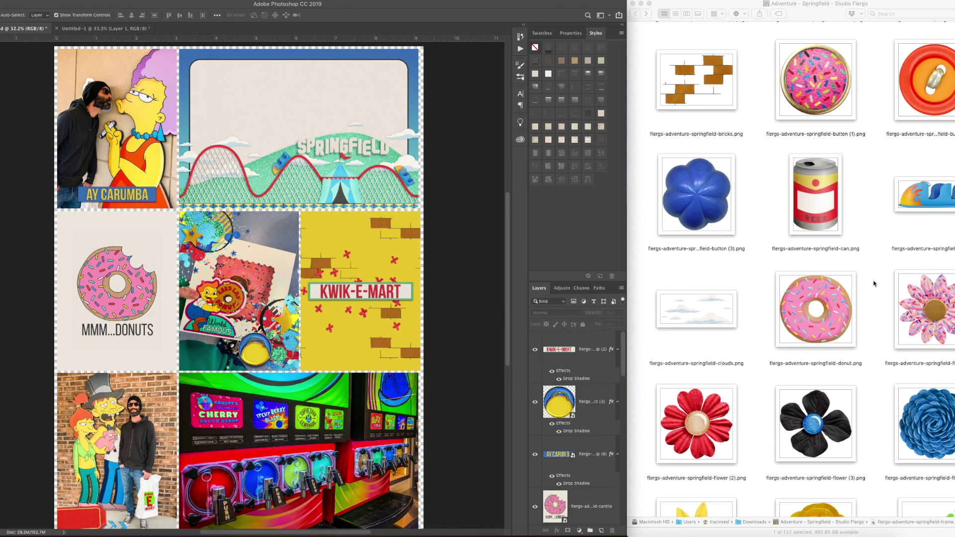
scroll(875, 281, "up", 5)
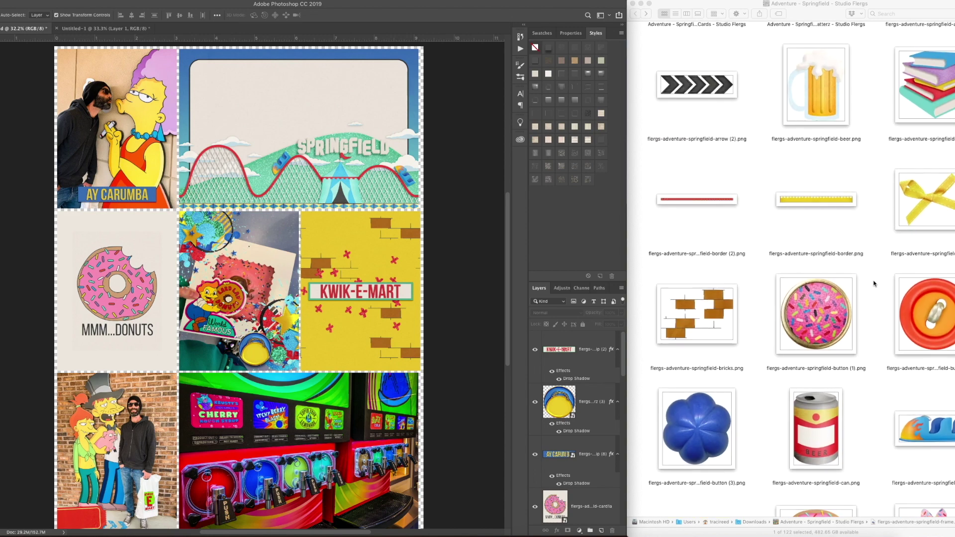
scroll(348, 234, "down", 2)
left_click_drag(816, 199, 239, 461)
left_click_drag(56, 459, 177, 458)
left_click_drag(423, 458, 419, 460)
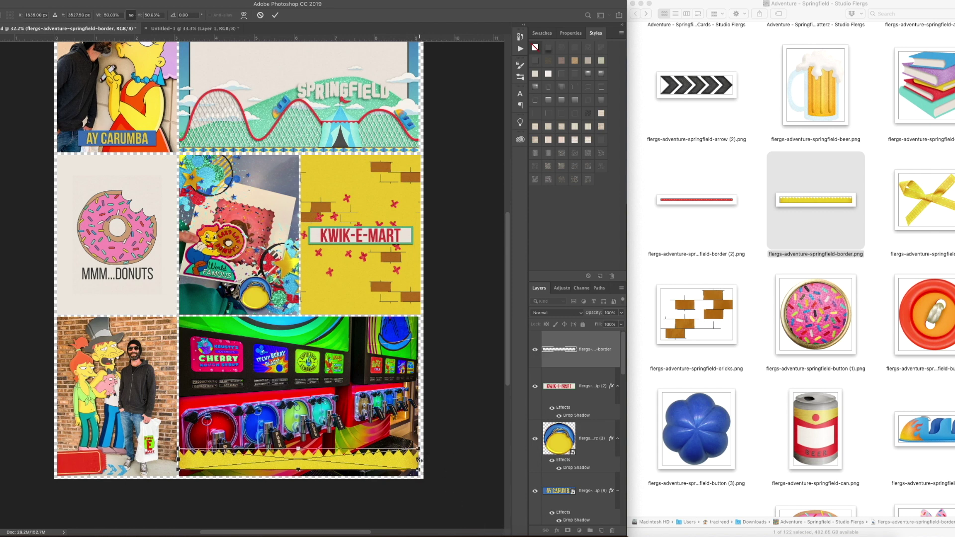
left_click_drag(178, 460, 217, 472)
key("Return")
Stack the yellow border directly above the slush machine photo, clip it to the photo and paste the drop shadow style onto it.
left_click(239, 419)
left_click(322, 472)
key("super+shift+[")
left_click_drag(583, 495, 535, 386)
right_click(608, 386)
left_click(647, 397)
scroll(836, 395, "down", 1)
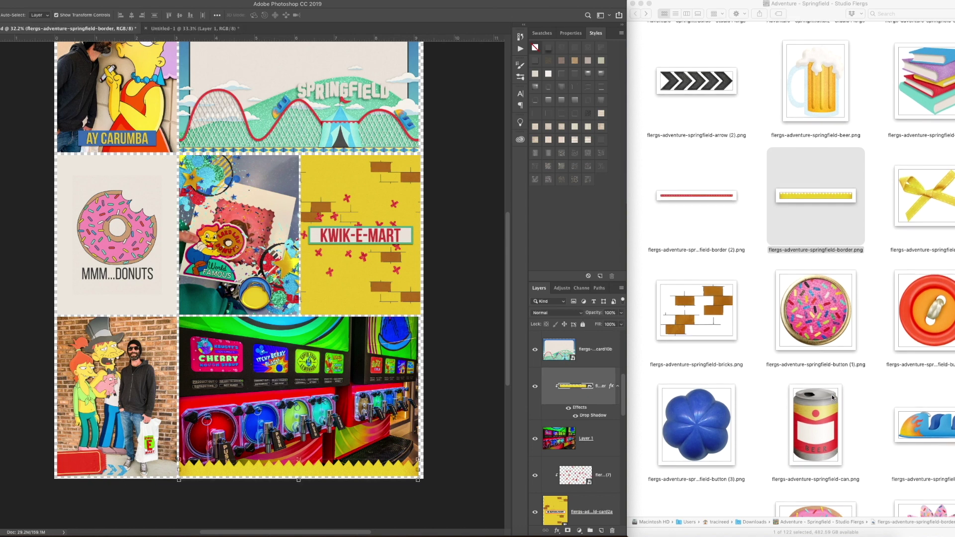
Place the kit's black chevron arrow over the lower part of the slush machine photo.
scroll(833, 398, "up", 3)
left_click(712, 278)
key("space")
key("space")
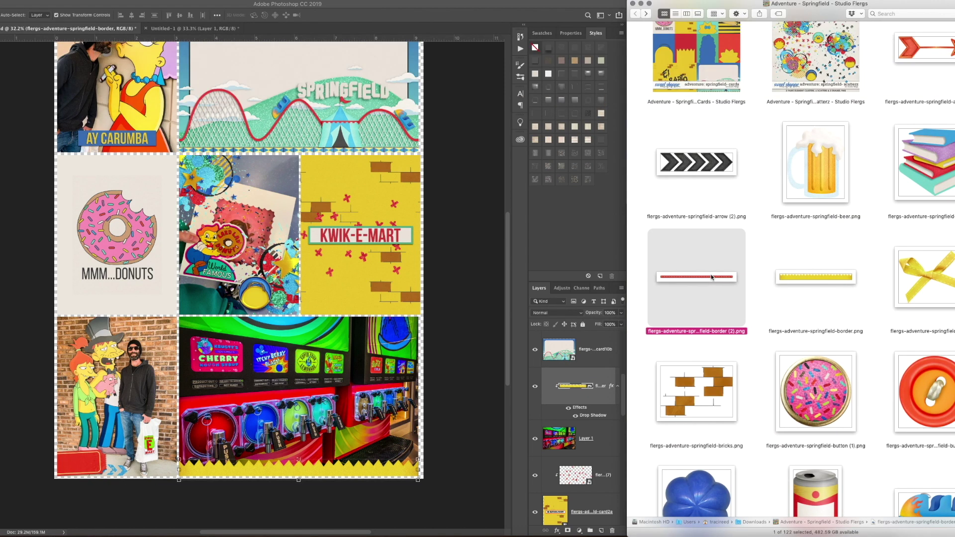
scroll(711, 269, "up", 3)
left_click_drag(716, 247, 289, 440)
left_click_drag(278, 262, 317, 447)
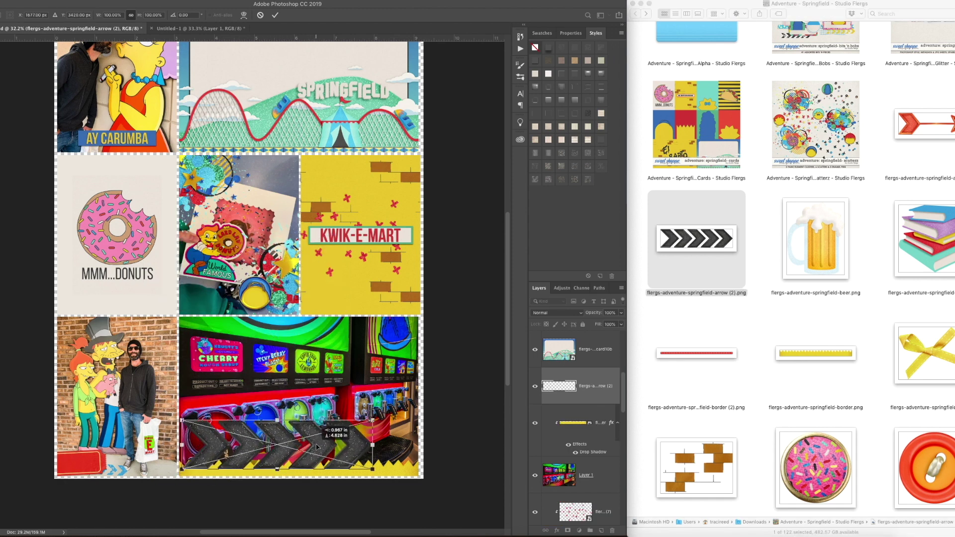
Scale the chevron arrow to about 46%, turn it to point left in the photo's lower-right corner, and paste the drop shadow.
left_click_drag(372, 421, 269, 447)
left_click_drag(281, 483, 386, 470)
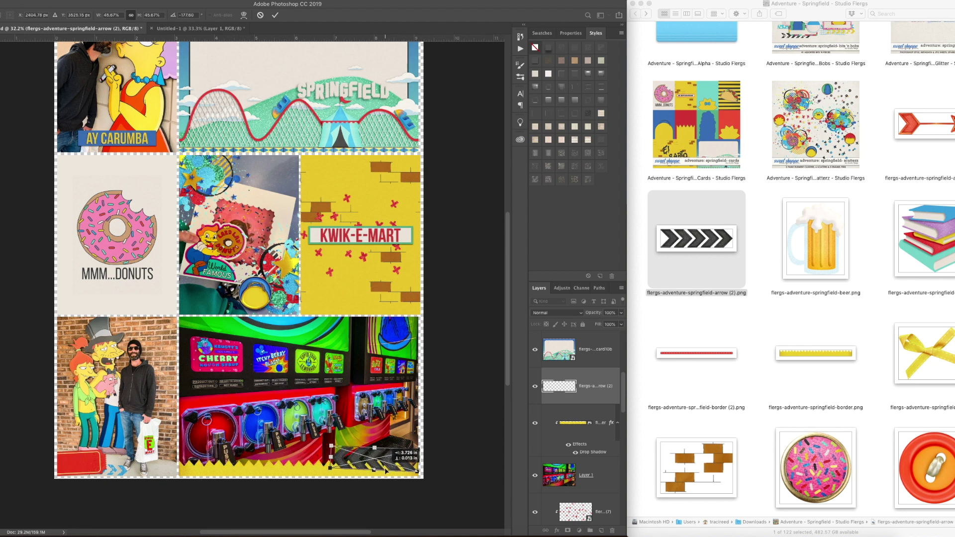
key("Return")
right_click(573, 385)
left_click(626, 394)
left_click(753, 367)
scroll(753, 367, "up", 1)
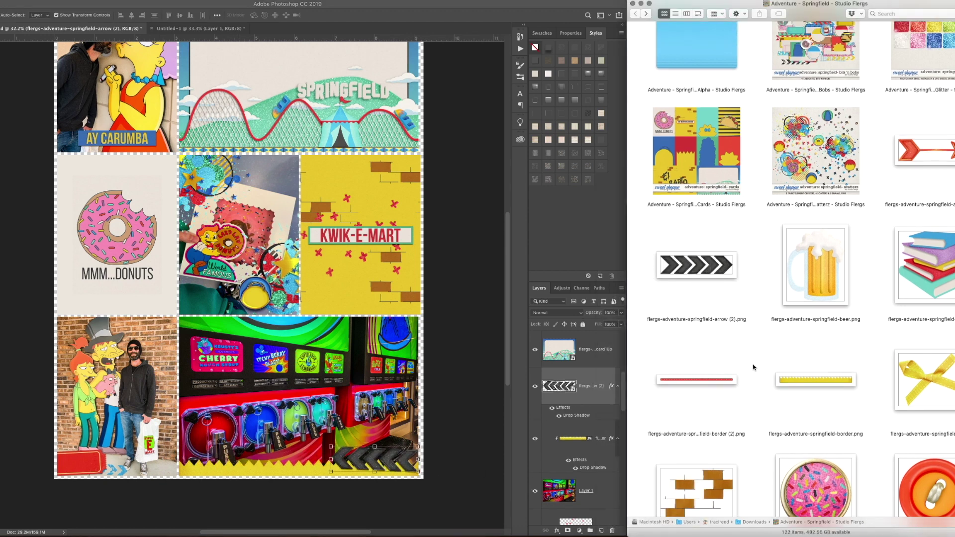
scroll(793, 355, "down", 10)
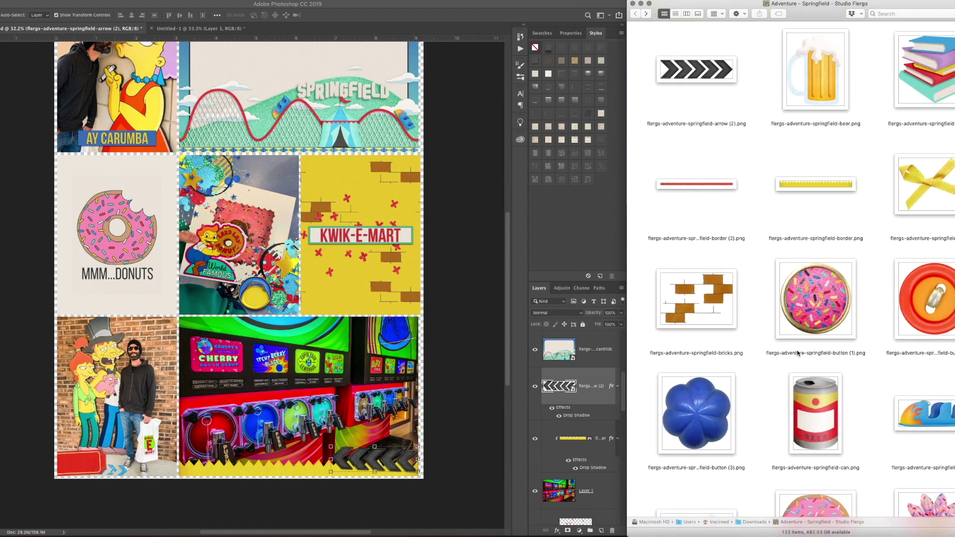
scroll(797, 353, "down", 20)
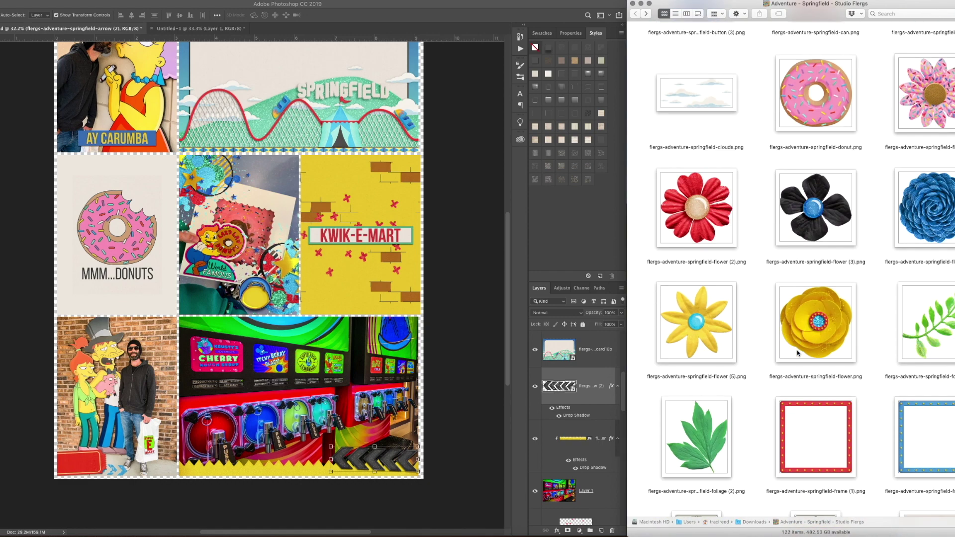
scroll(798, 354, "down", 7)
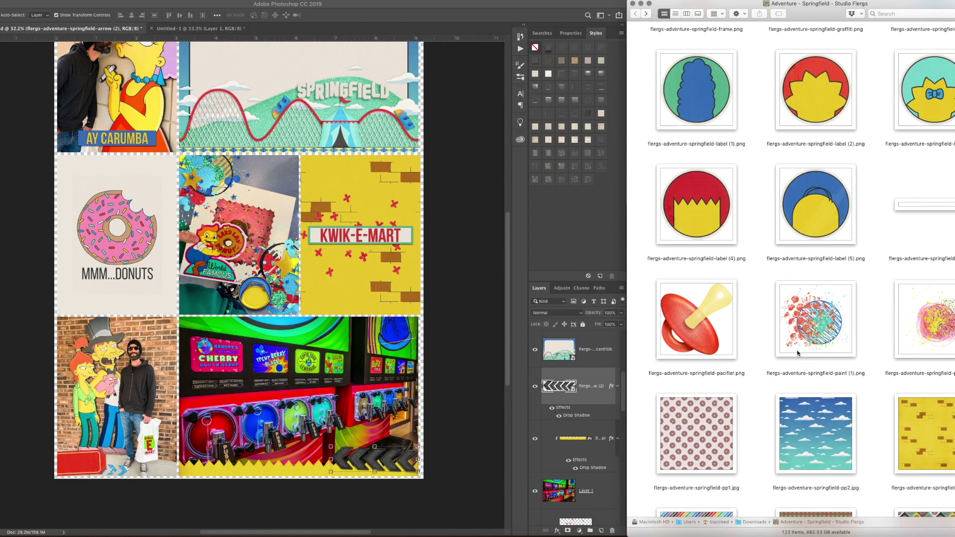
left_click(949, 219)
key("space")
key("space")
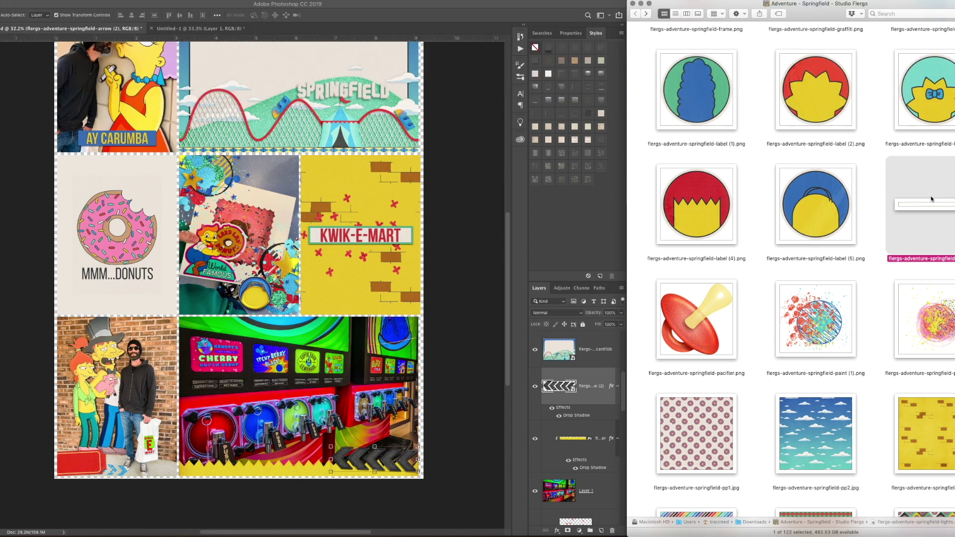
left_click_drag(930, 199, 343, 356)
left_click_drag(344, 266, 397, 332)
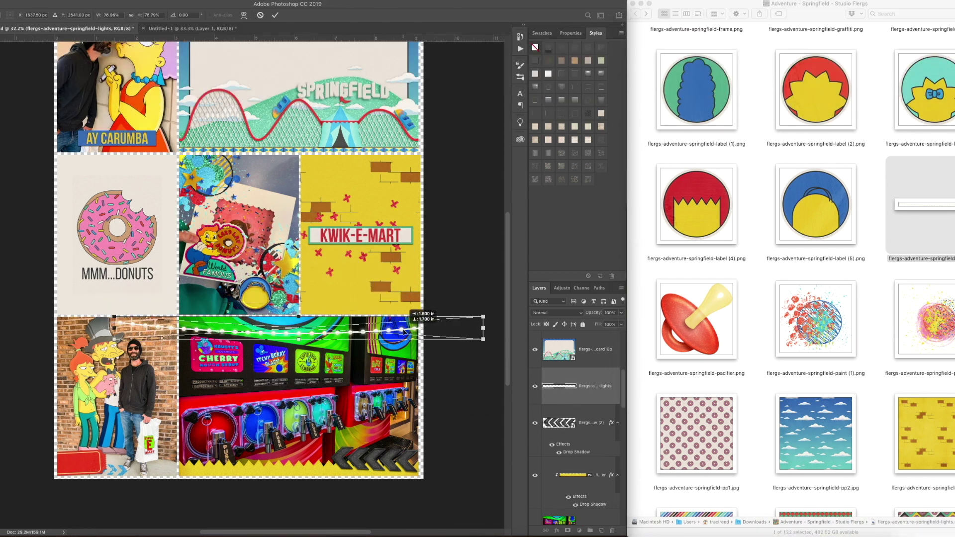
key("Escape")
Browse the kit folder's solid papers, stars, stickers, word strips, tapes and titles for more embellishments.
scroll(698, 326, "down", 2)
scroll(748, 336, "down", 10)
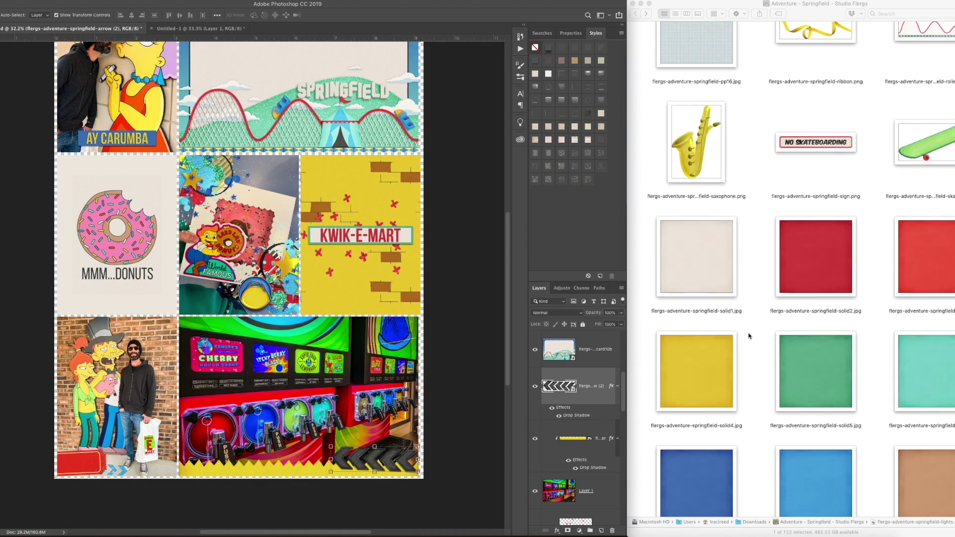
scroll(748, 336, "down", 10)
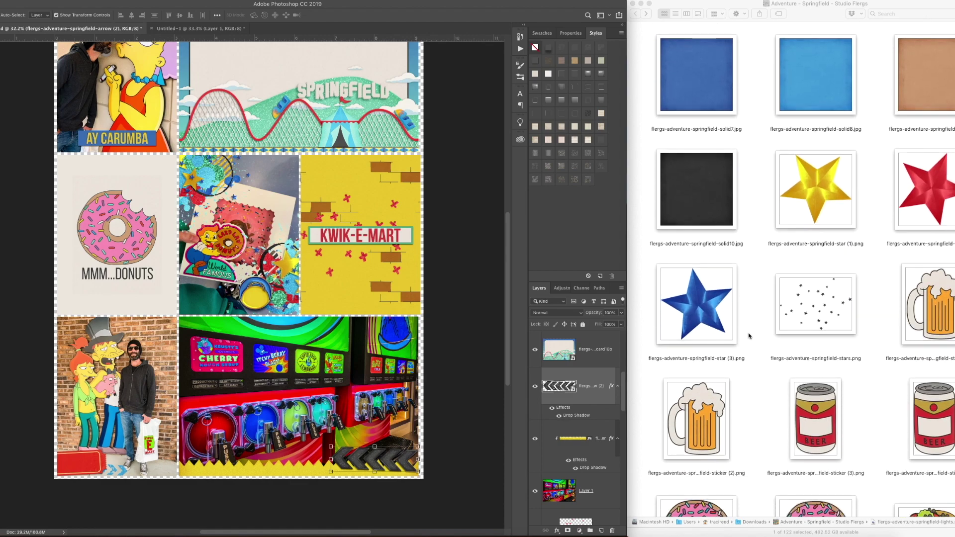
scroll(749, 336, "down", 10)
scroll(749, 337, "down", 10)
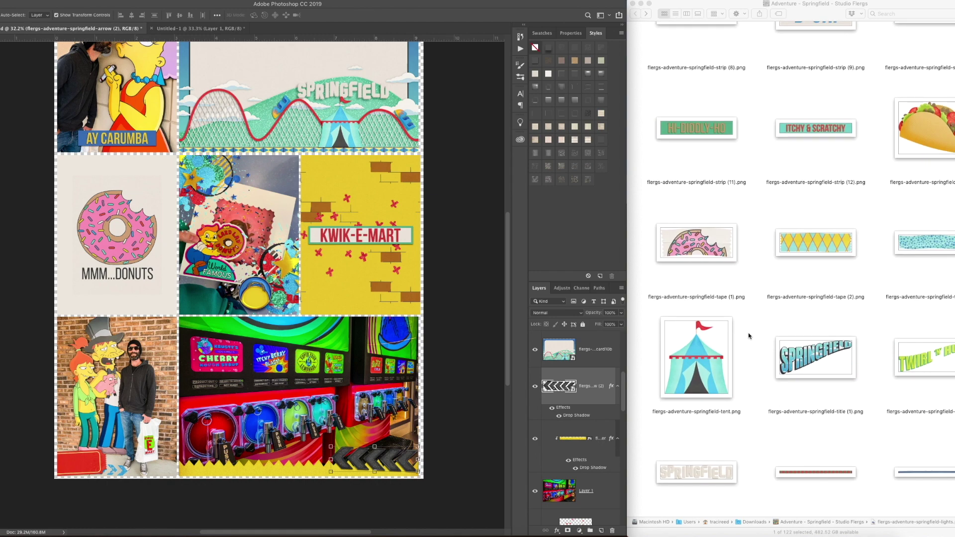
scroll(749, 337, "down", 5)
Move the KWIK-E-MART strip from the yellow brick card to the slush machine photo's lower-right corner and clip it to the photo.
left_click(397, 285)
left_click_drag(398, 285, 402, 444)
scroll(599, 503, "down", 5)
left_click(613, 424, "alt")
left_click_drag(406, 457, 417, 456)
scroll(577, 433, "down", 2)
left_click_drag(583, 522, 584, 385)
left_click(584, 383, "alt")
left_click_drag(356, 462, 333, 456)
Arrange the chevron arrow just above the KWIK-E-MART strip in the slush machine photo's corner and save the document.
left_click(439, 424)
left_click(368, 463)
key("Return")
left_click(467, 451)
left_click(373, 463)
key("Return")
key("super+t")
scroll(467, 478, "left", 2)
key("Return")
key("super+0")
key("super+s")
Rasterize the red cross scatter on the yellow brick card and erase stray marks around the NO SKATEBOARDING sign.
mouse_move(369, 293)
left_mouse_down()
mouse_move(369, 330)
mouse_move(368, 291)
left_mouse_up()
right_click(595, 507)
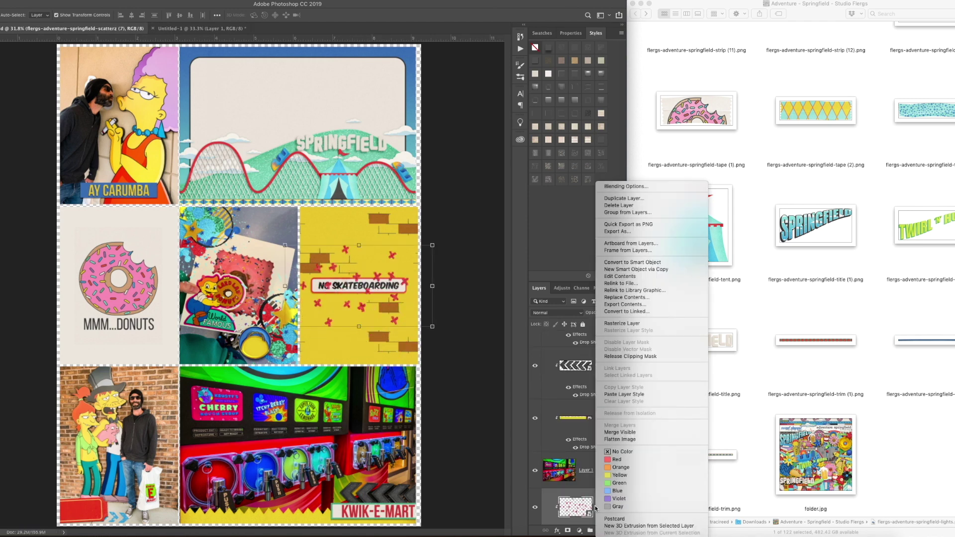
left_click(621, 323)
key("e")
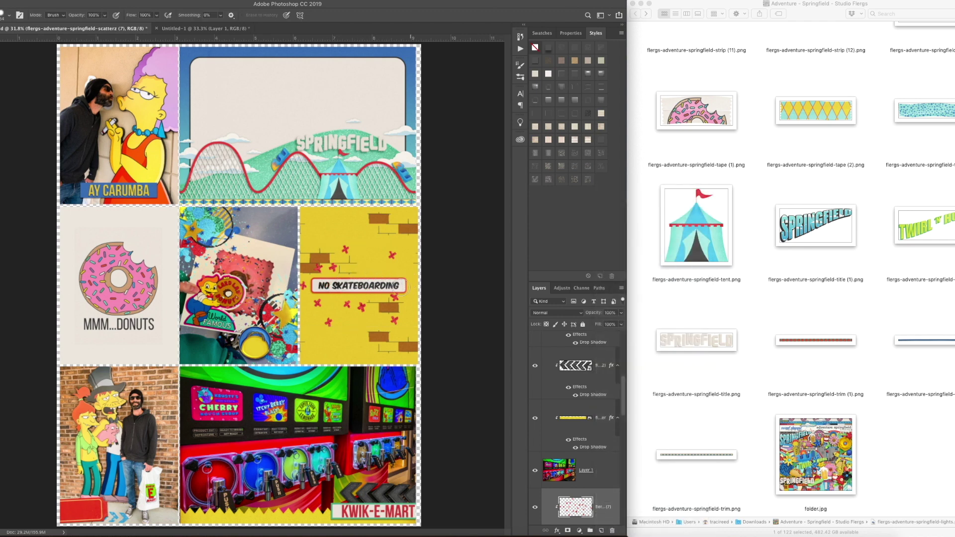
Duplicate the red cross scatter, shift the copy to the brick card's right side and erase its overlapping marks.
key("v")
key("ctrl+j")
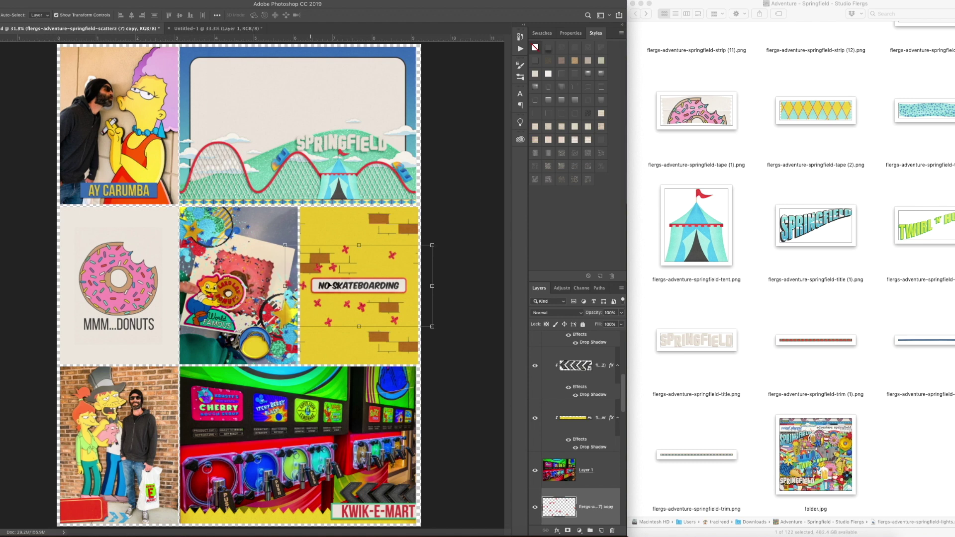
left_click_drag(308, 293, 377, 259)
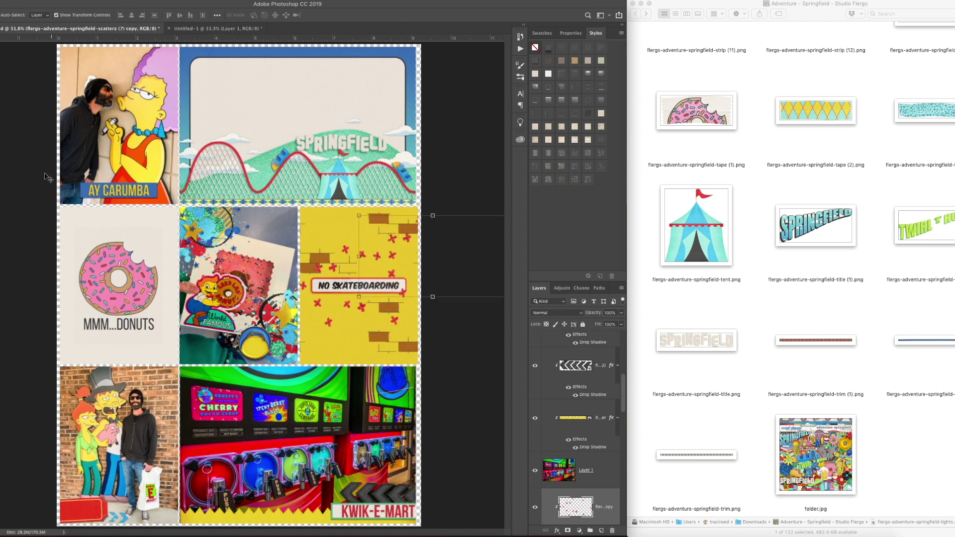
key("e")
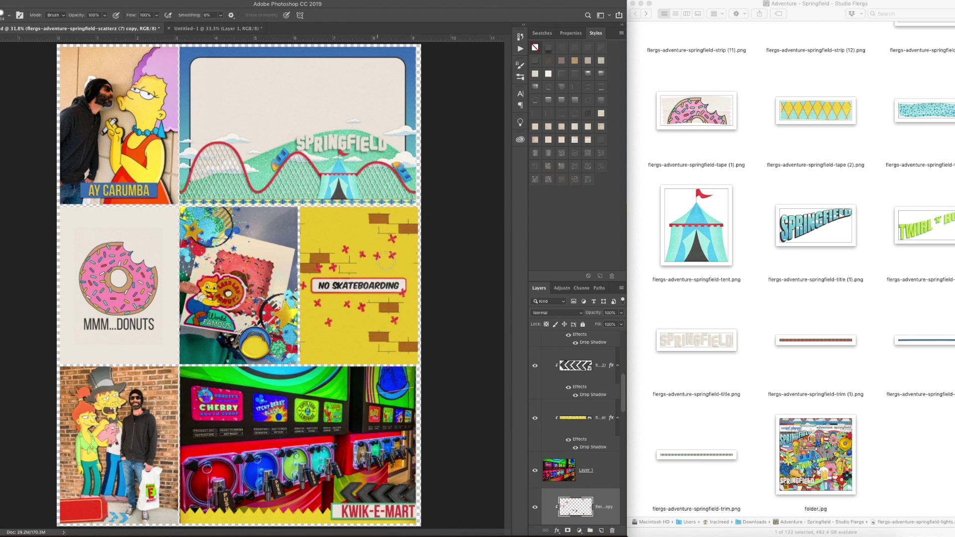
key("v")
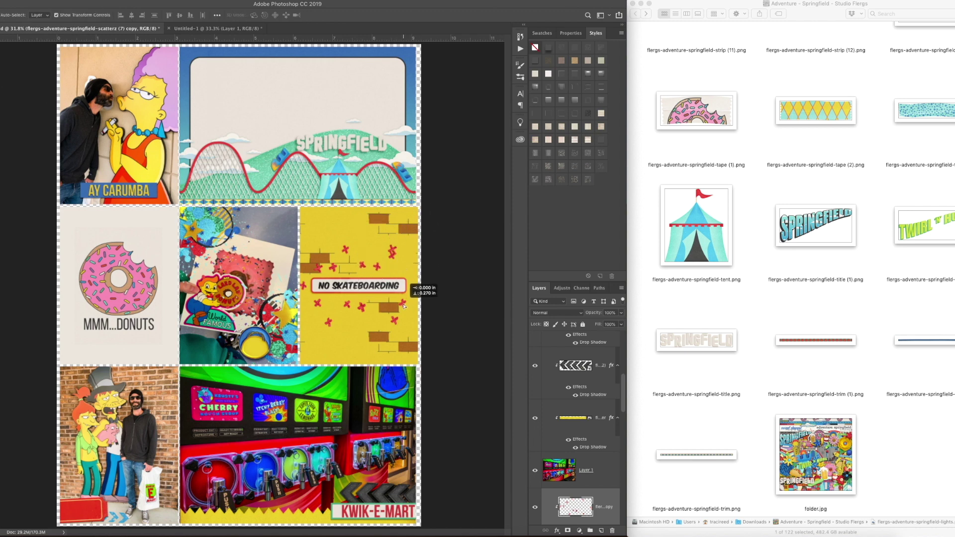
key("e")
key("v")
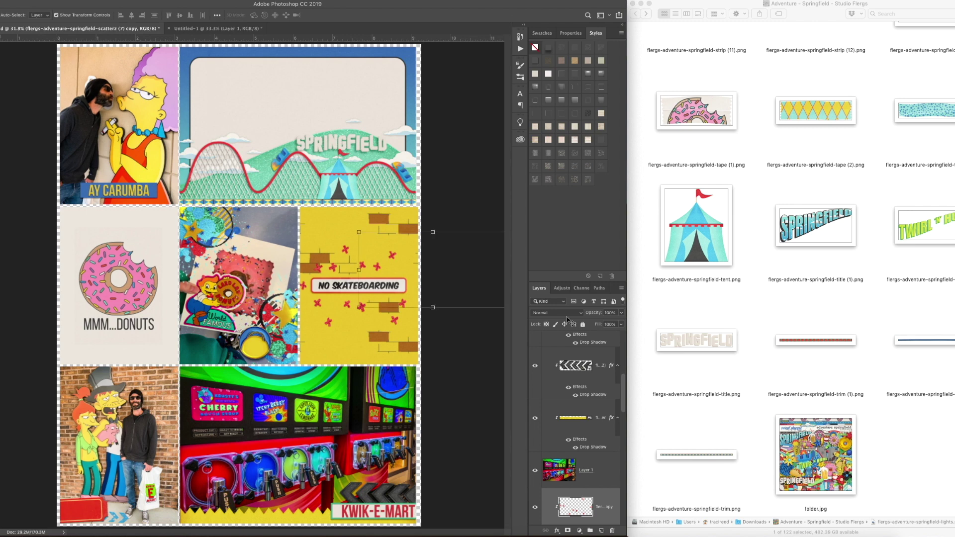
Add a second copy of the scatter, turned and placed over the brick card's lower part, and erase marks overlapping the sign.
key("super+alt+g")
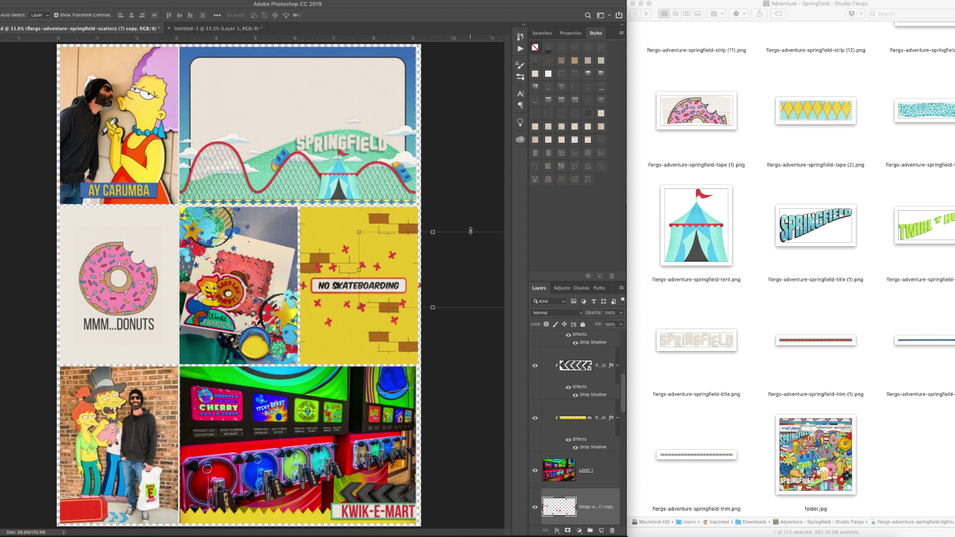
key("super+j")
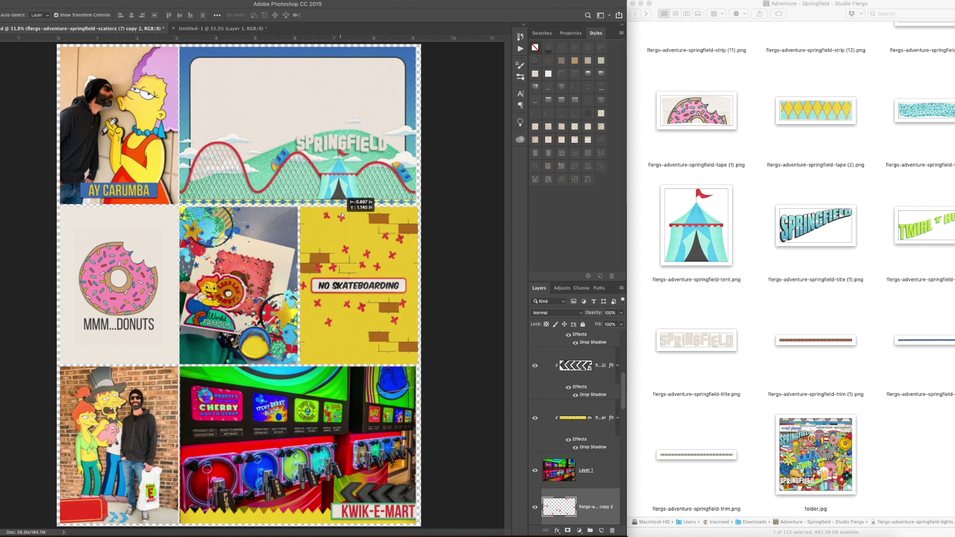
left_click_drag(492, 164, 504, 222)
left_click_drag(387, 233, 396, 340)
key("Return")
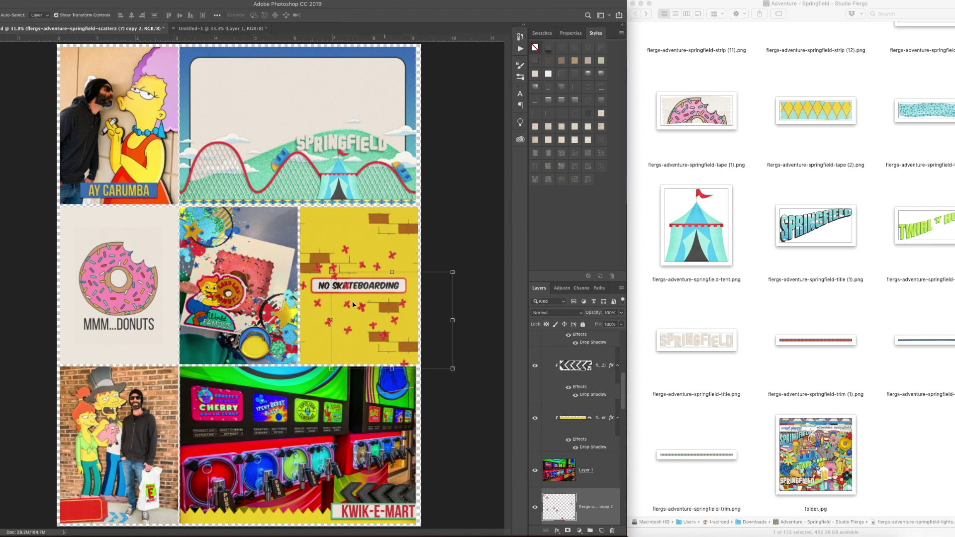
key("e")
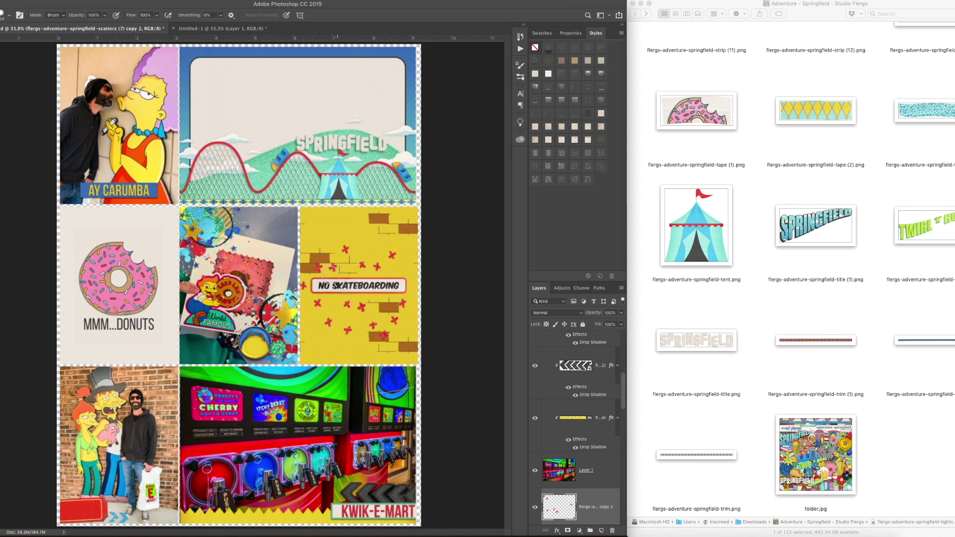
left_click_drag(330, 273, 376, 273)
Add a third scatter copy at the brick card's upper right, rotate it and erase the excess marks.
mouse_move(384, 330)
left_mouse_down()
mouse_move(374, 267)
mouse_move(397, 233)
mouse_move(407, 258)
left_mouse_up()
key("super+t")
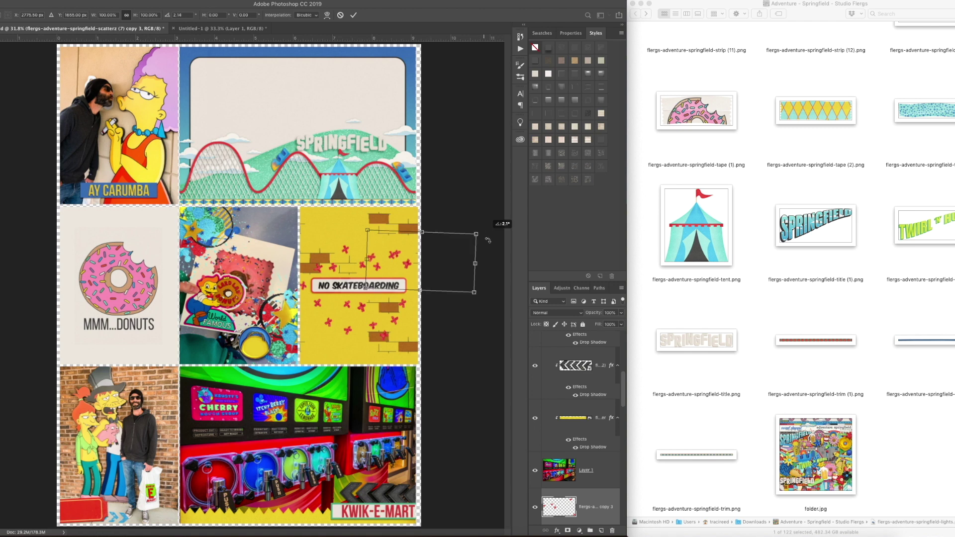
left_click_drag(485, 233, 491, 263)
left_click_drag(406, 261, 383, 249)
key("Return")
left_click_drag(387, 339, 387, 335)
left_click_drag(363, 308, 367, 307)
Clip the red cross scatter copies to the yellow brick card.
key("v")
left_click(468, 321)
left_click(613, 415, "alt")
left_click(612, 452, "alt")
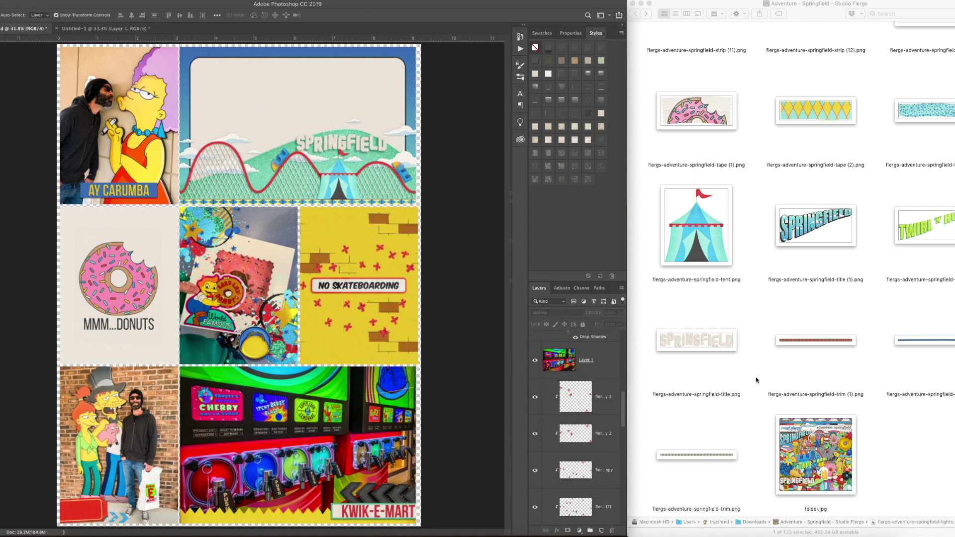
Draw a closed Pen path around the large card's blank journaling area, following the clouds and hills along its lower edge.
scroll(756, 381, "up", 10)
left_click(238, 122)
key("super+plus")
key("super+plus")
key("super+plus")
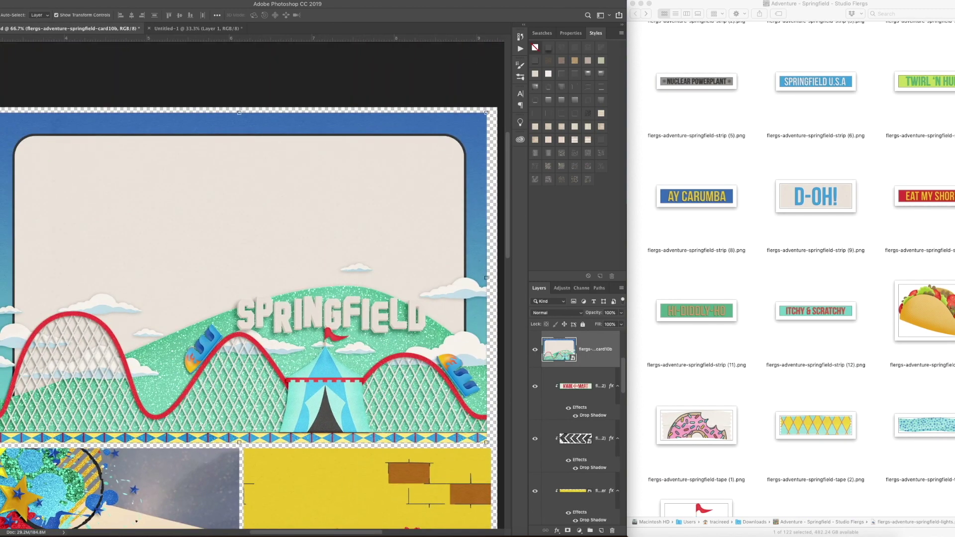
key("p")
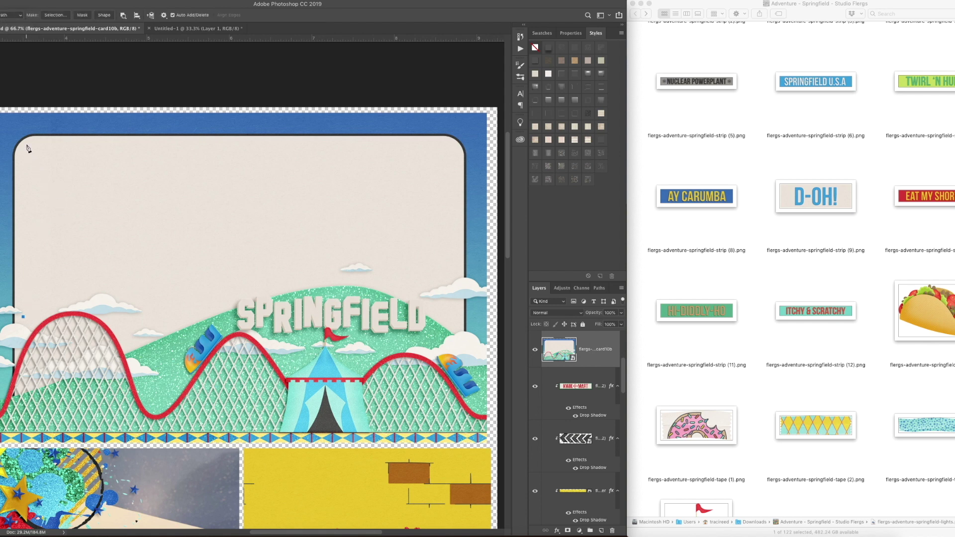
left_click(454, 144)
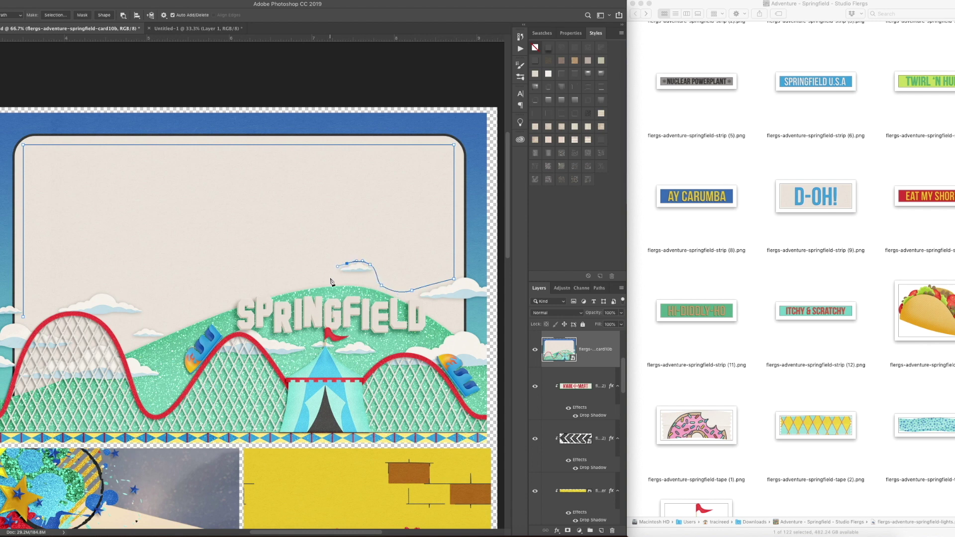
key("ctrl+z")
scroll(249, 293, "down", 1)
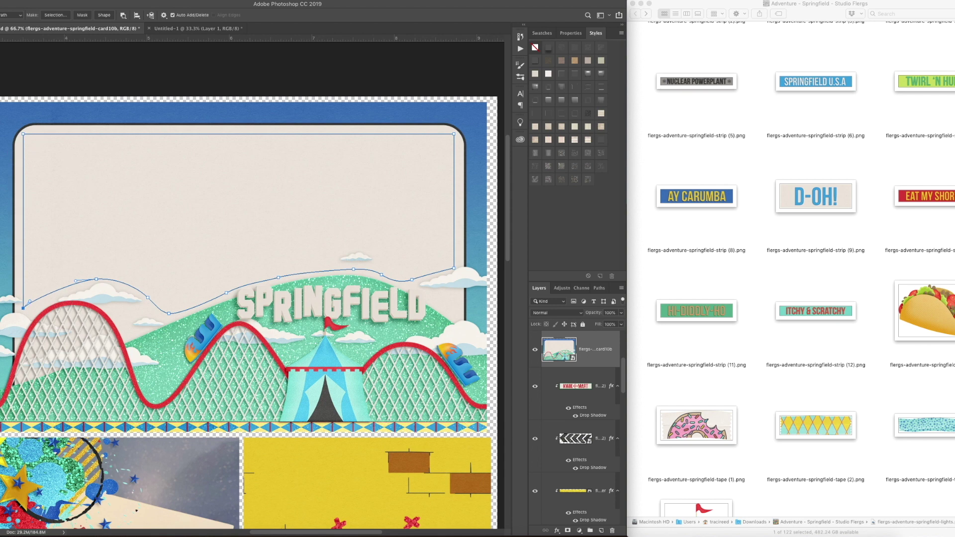
left_click(0, 197)
left_click(4, 239)
left_click_drag(23, 134, 36, 118)
key("super+z")
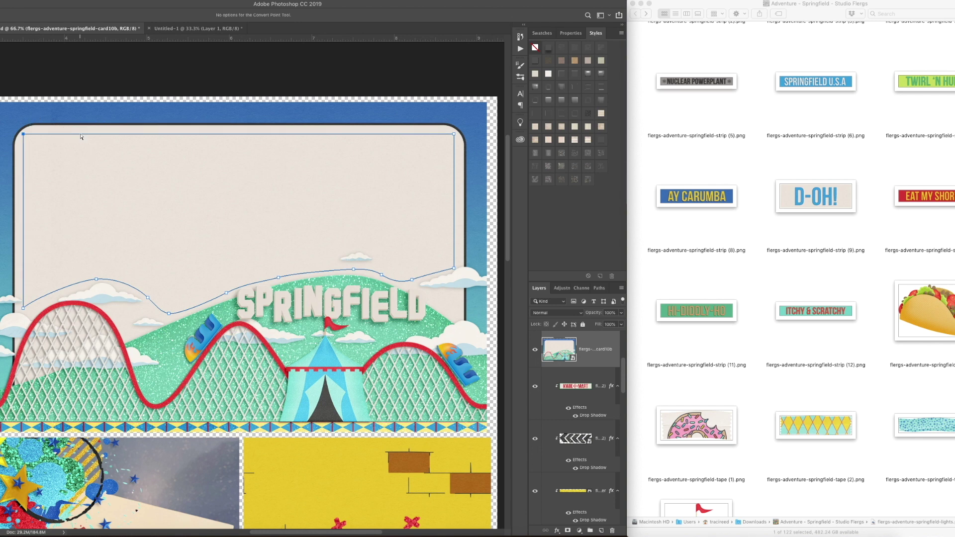
Choose the Horizontal Type tool and show the document's paths with the work path listed.
key("v")
key("t")
left_click(0, 209)
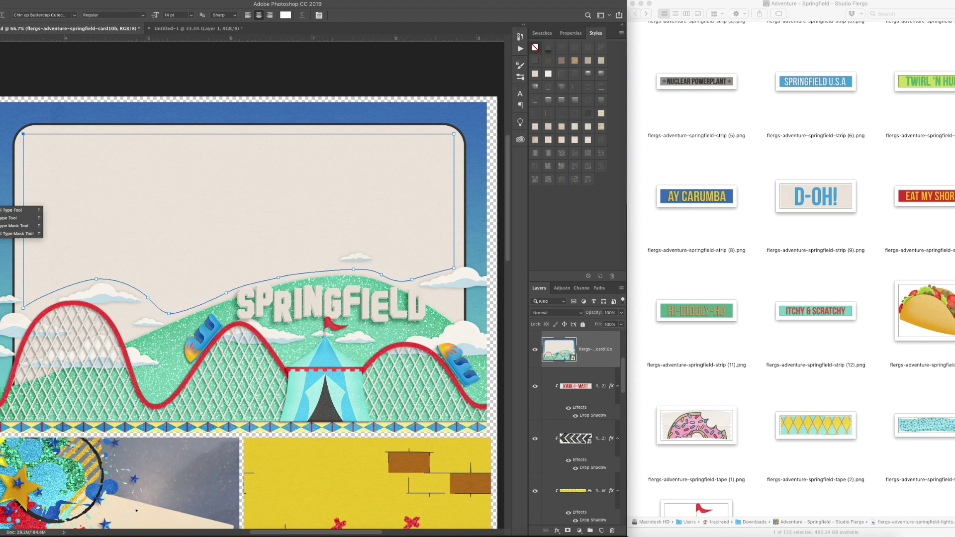
left_click(2, 210)
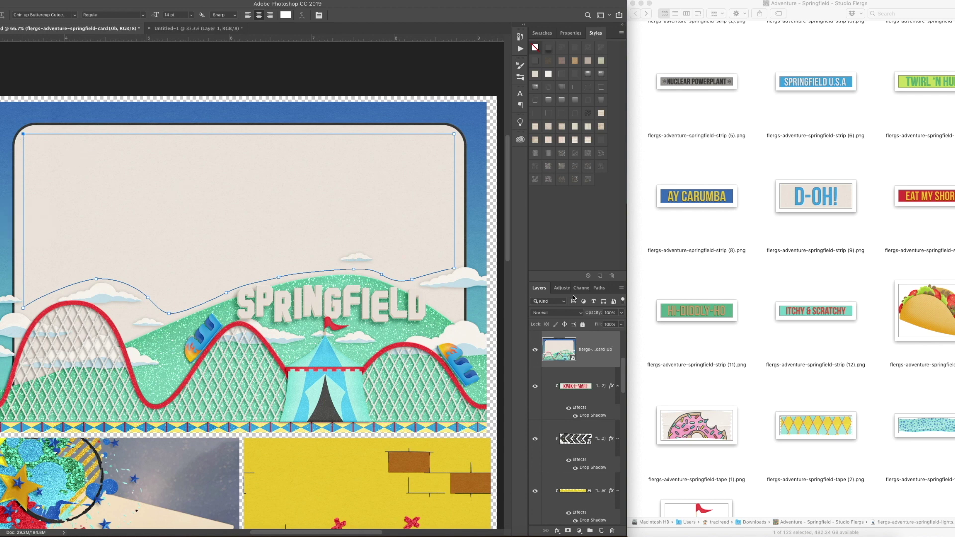
left_click(599, 288)
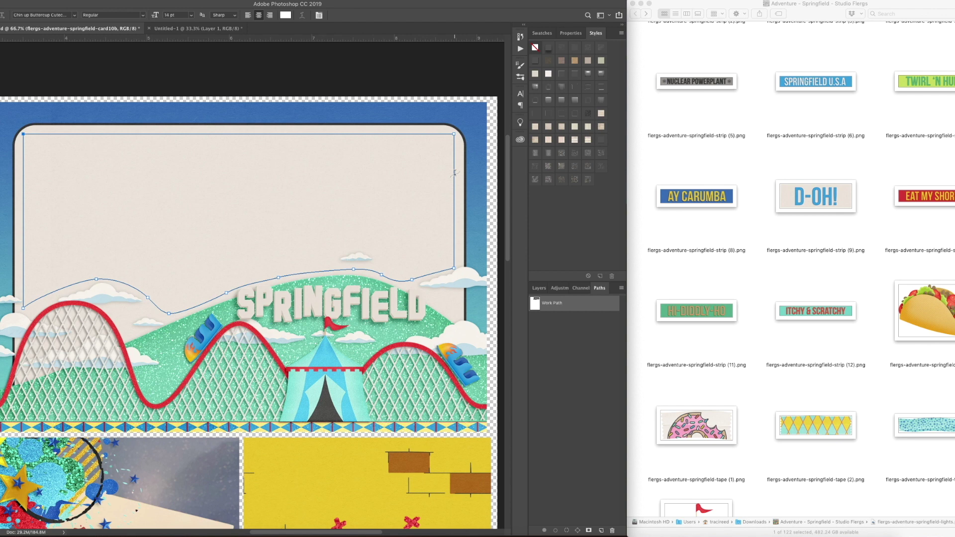
left_click(3, 15)
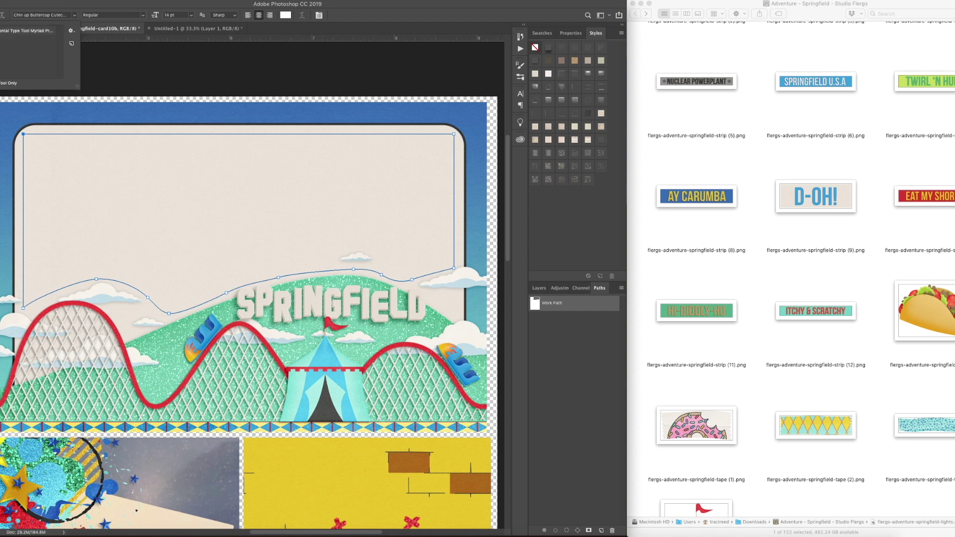
left_click(3, 15)
Load the work path as a selection, limit it to the area inside the journaling outline and convert it back to a work path.
left_click(534, 309, "super")
left_click(578, 531)
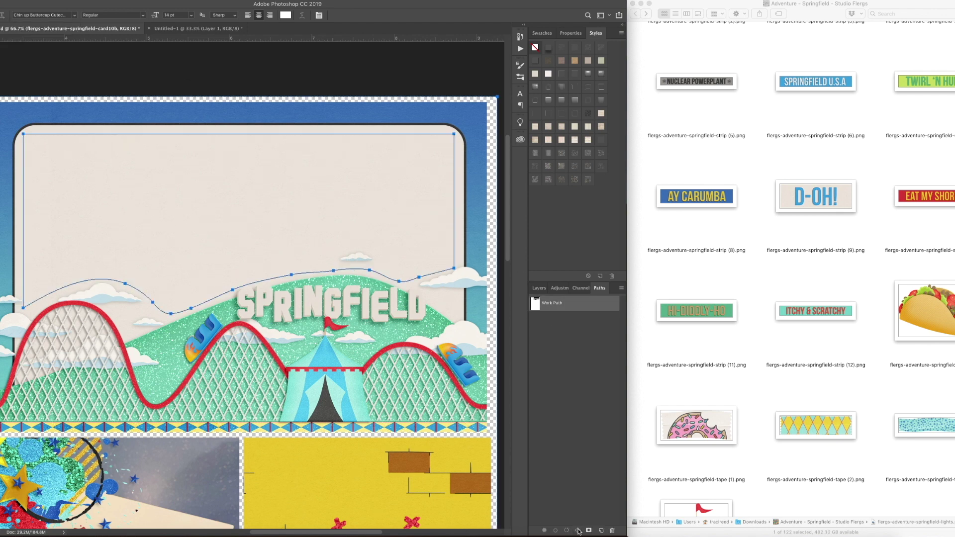
left_click(535, 305, "super")
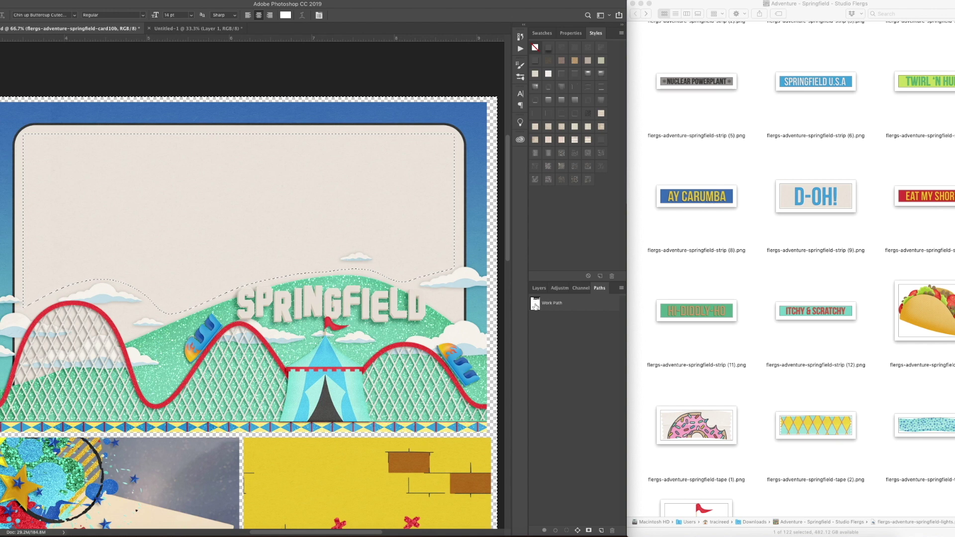
left_click(552, 303)
key("super+d")
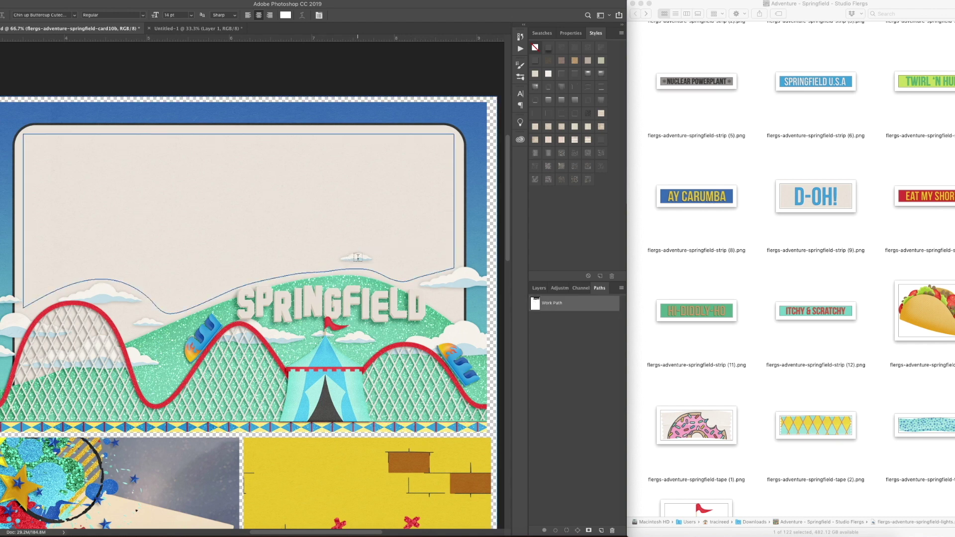
left_click(535, 306, "super")
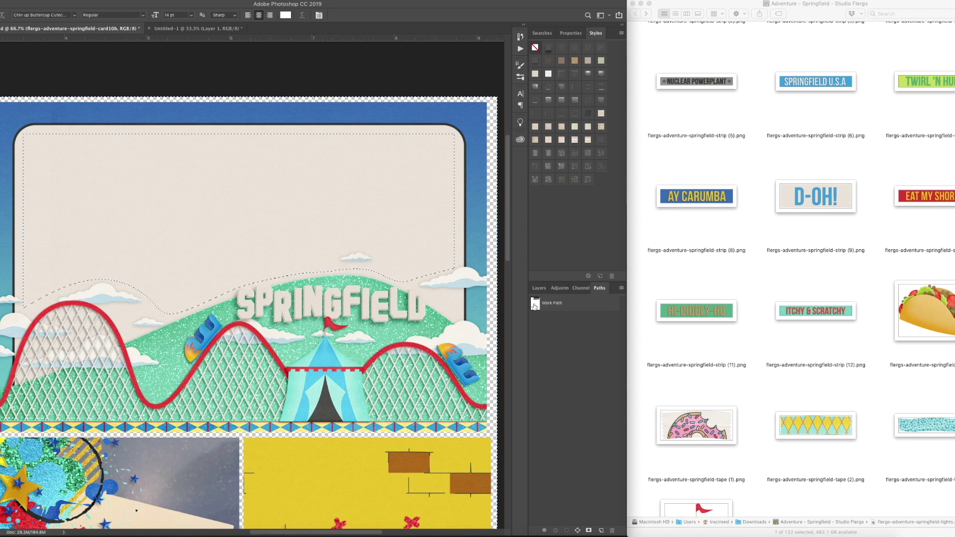
left_click(578, 530)
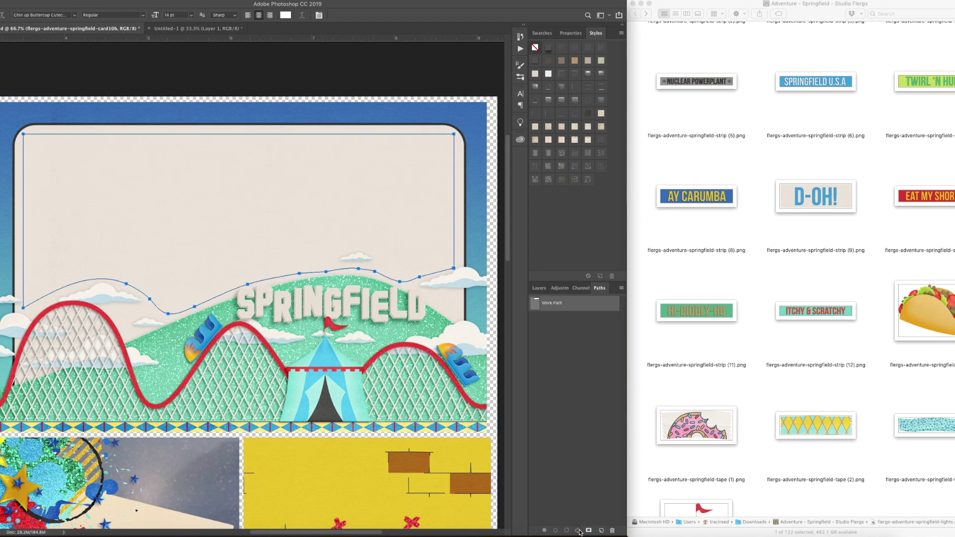
Start area text inside the journaling outline and format it in black Splendid 66 Bold at 12 pt.
left_click(313, 189)
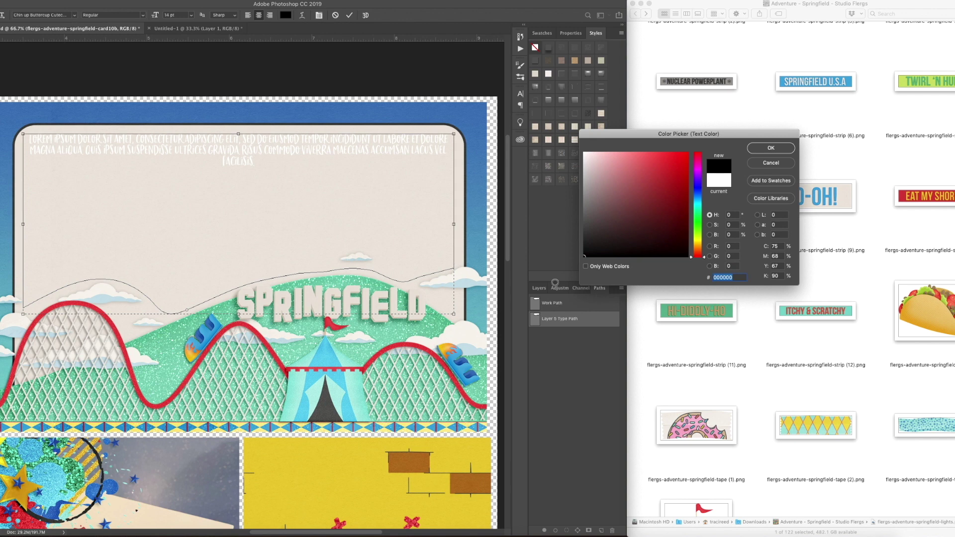
left_click(465, 138)
left_click(762, 149)
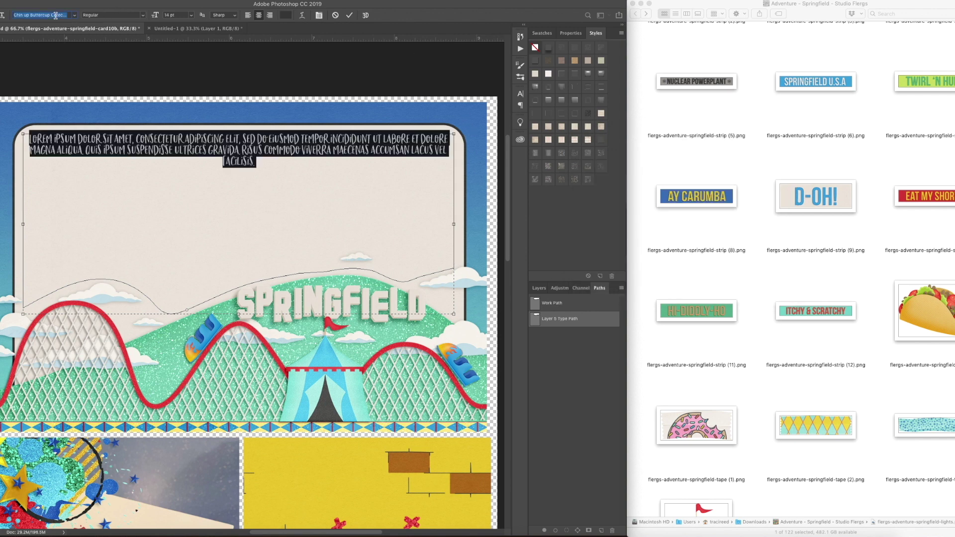
type("splend")
left_click(88, 41)
type("12")
key("Return")
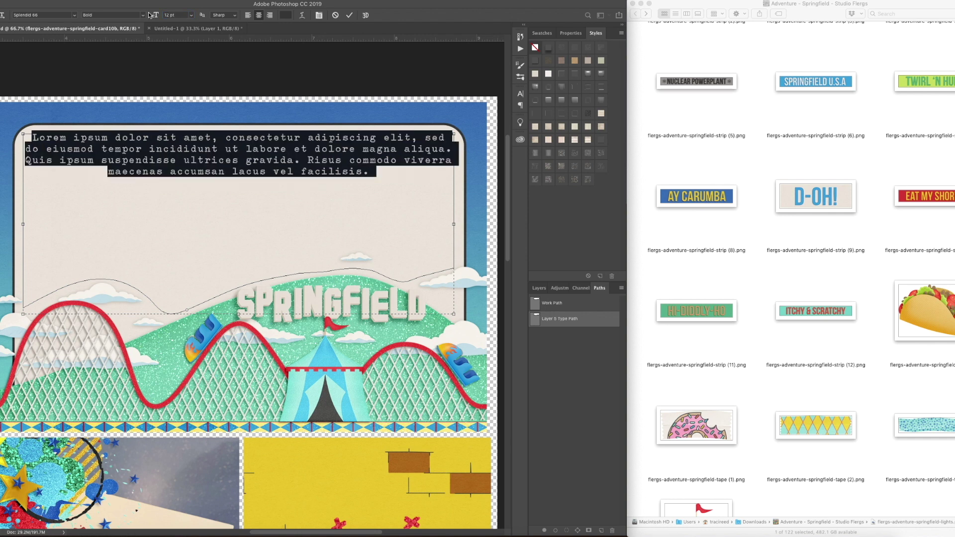
Write the journaling paragraph starting "Before we left Myrtle Beach, we made a surprise trip to the Kwik-E-Mart" and increase its leading.
type("Before we left Myrtle Beach, we made a surprise trip to the")
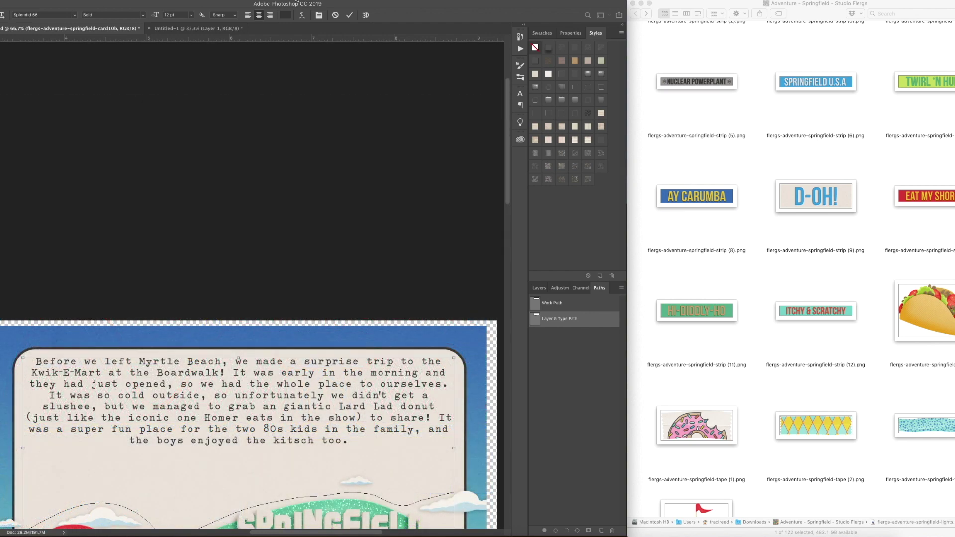
key("super+a")
left_click(520, 93)
key("Up")
key("Up")
key("Up")
key("Up")
key("Up")
key("Up")
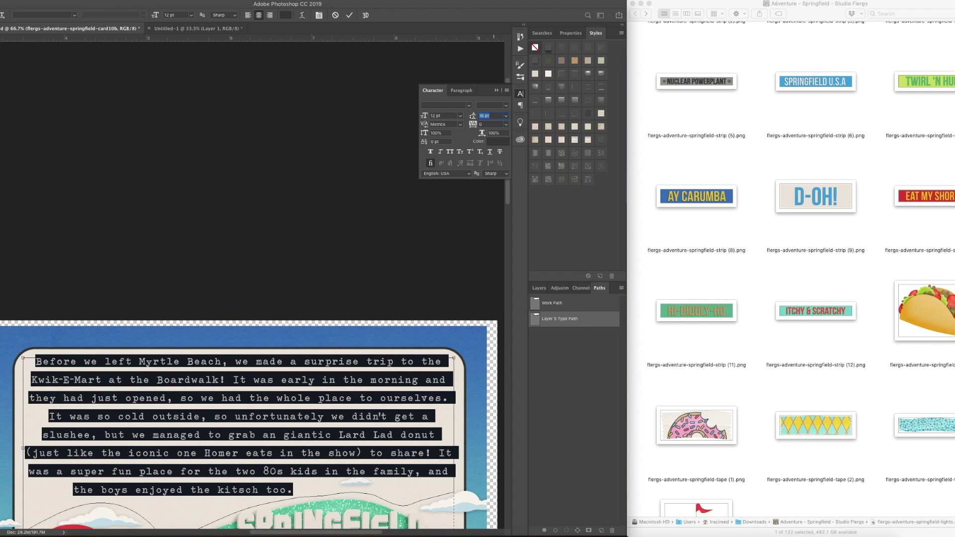
key("super+Return")
key("v")
scroll(171, 155, "down", 5)
scroll(172, 155, "left", 3)
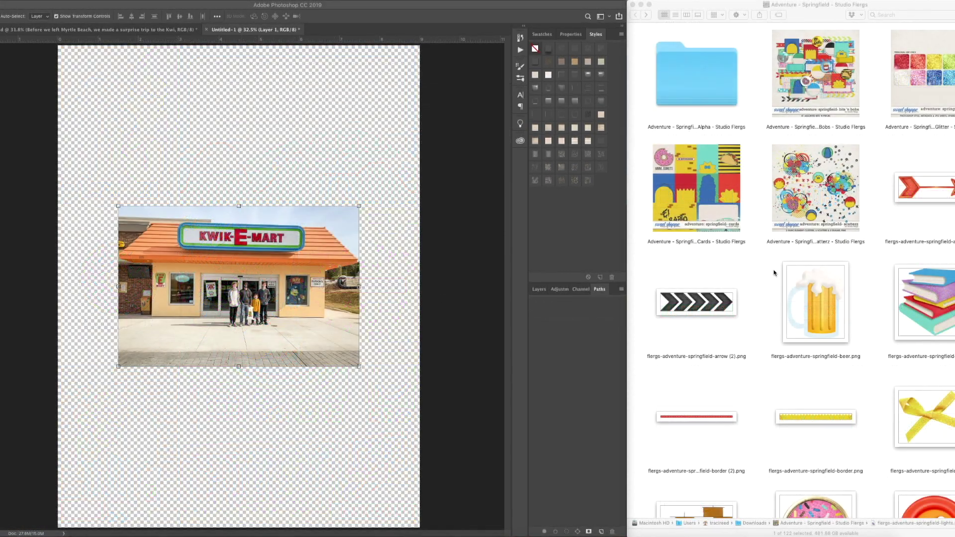
Place the red light-bulb frame (1) tilted over the Kwik-E-Mart photo on the second page and give it a drop shadow.
scroll(810, 295, "down", 5)
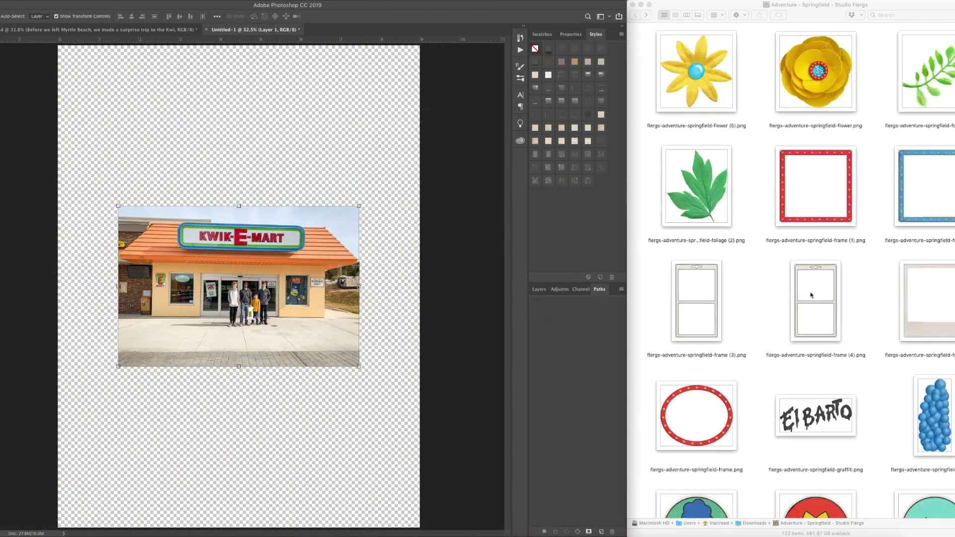
scroll(811, 295, "down", 2)
scroll(811, 295, "up", 6)
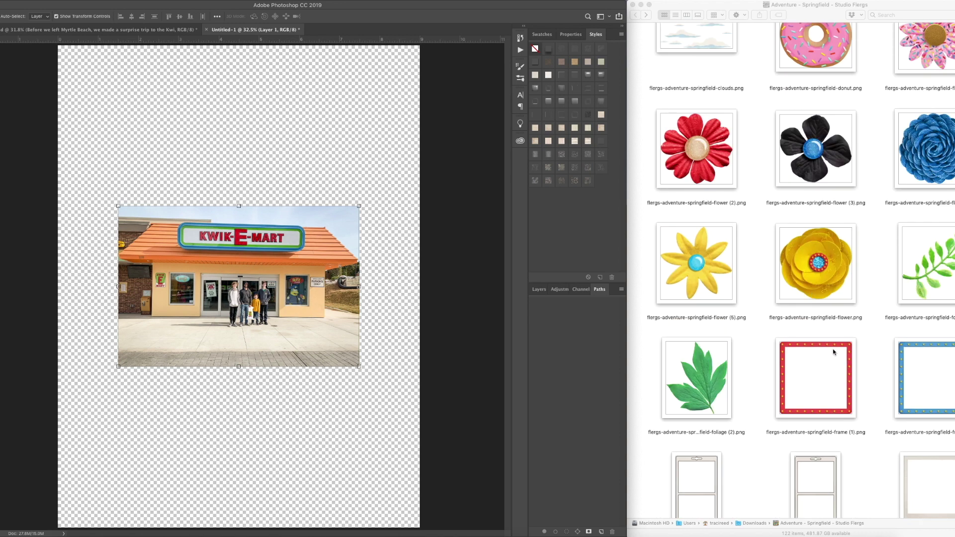
left_click_drag(833, 353, 383, 279)
left_click_drag(351, 174, 329, 186)
key("Return")
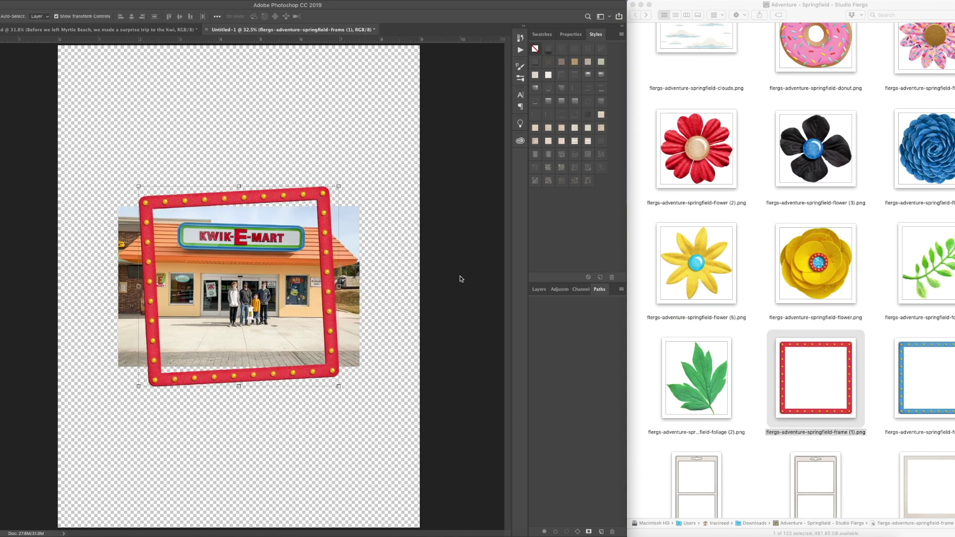
left_click(539, 289)
right_click(587, 350)
left_click(642, 395)
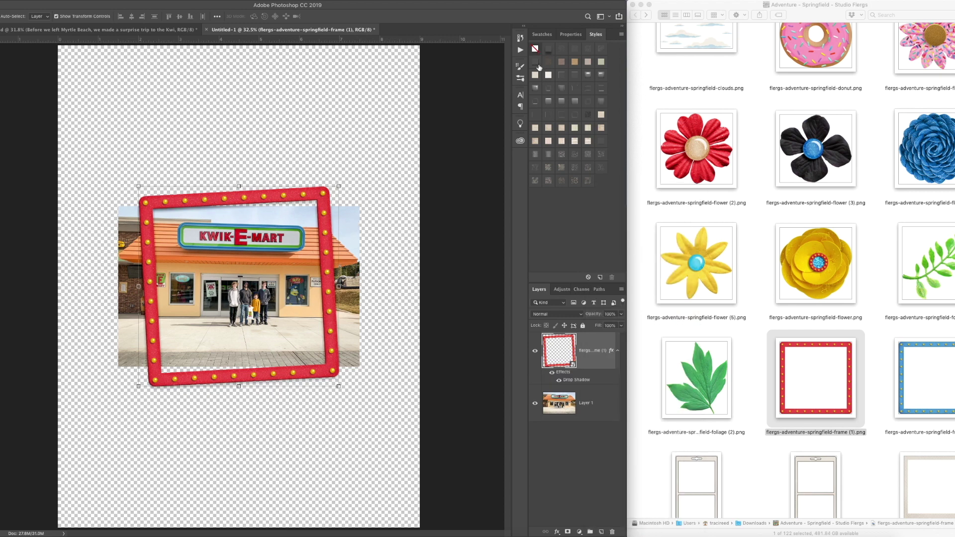
Place the white two-opening frame (3) sideways behind the Kwik-E-Mart photo and hide the red frame.
scroll(779, 351, "down", 5)
left_click_drag(696, 269, 318, 185)
left_click_drag(328, 151, 171, 230)
key("Return")
left_click_drag(100, 245, 94, 232)
key("super+shift+bracketleft")
left_click(557, 354)
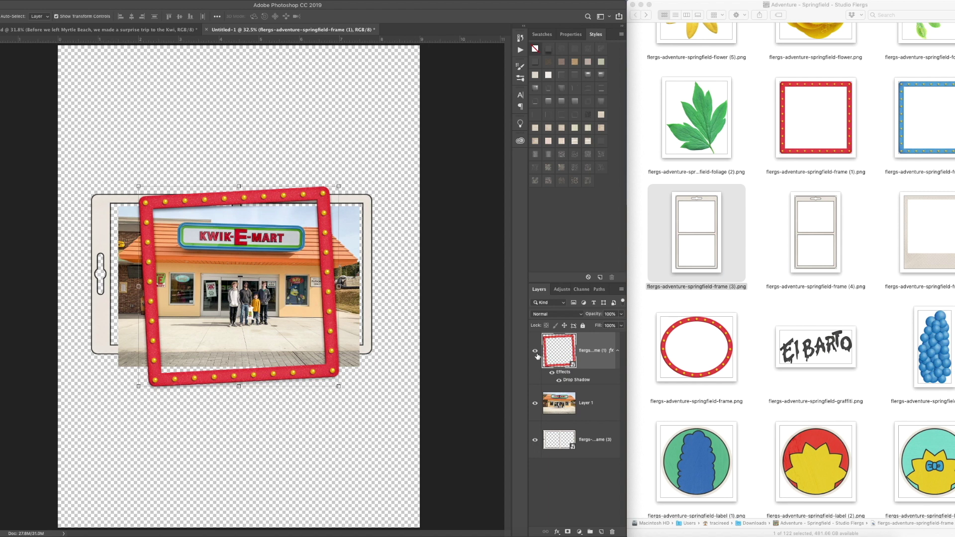
left_click(535, 352)
Add a drop shadow to the white frame, then tilt it slightly and lower it behind the photo.
right_click(603, 452)
left_click(618, 395)
key("super+t")
left_click_drag(388, 192, 391, 197)
left_click_drag(361, 223, 360, 262)
key("Return")
Place the blue cloud paper pp2 at 100% width and height as the page background, beneath all other layers.
scroll(835, 372, "down", 10)
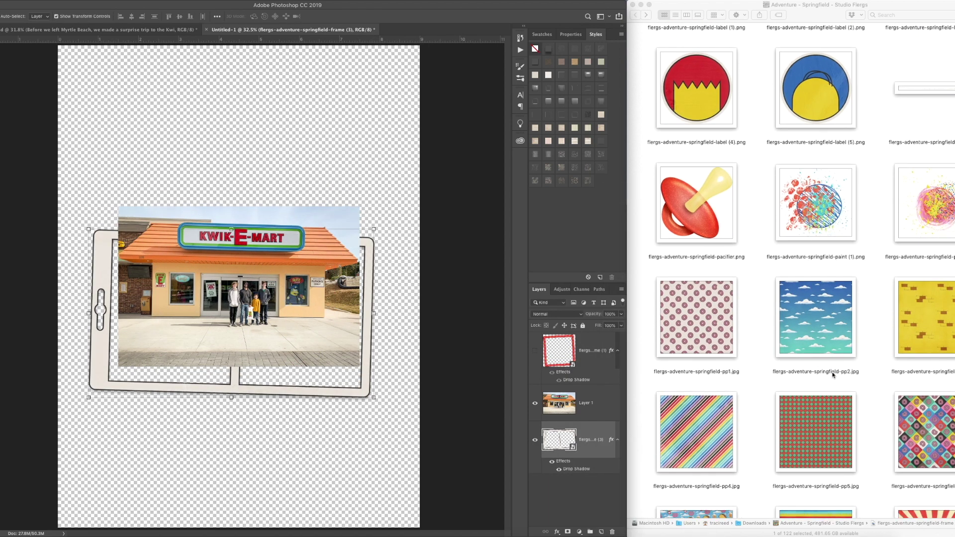
scroll(833, 374, "down", 1)
left_click(826, 348)
double_click(111, 17)
type("100")
key("Tab")
type("100")
key("Return")
key("Return")
key("super+[")
key("Return")
Add a drop shadow to the Kwik-E-Mart photo.
left_click(230, 309)
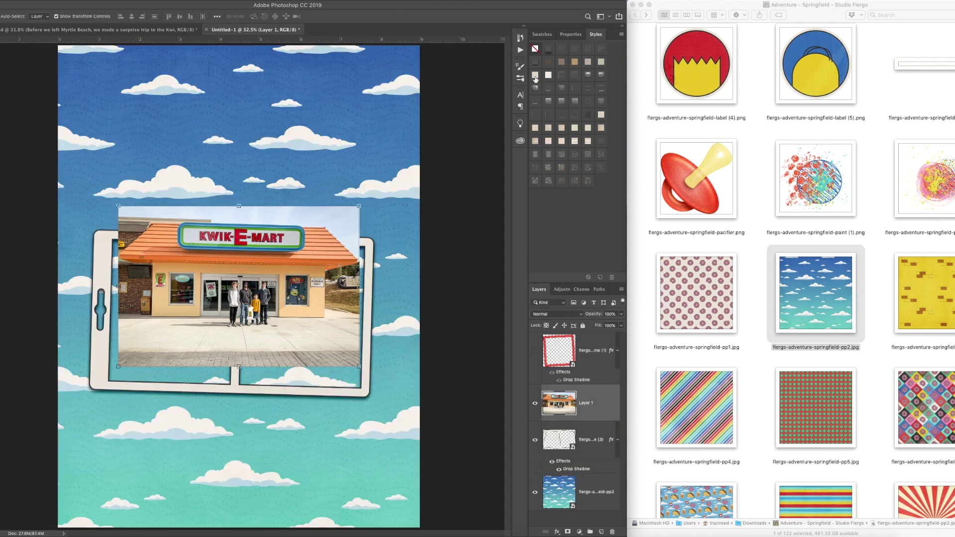
left_click(534, 63)
right_click(580, 398)
left_click(615, 379)
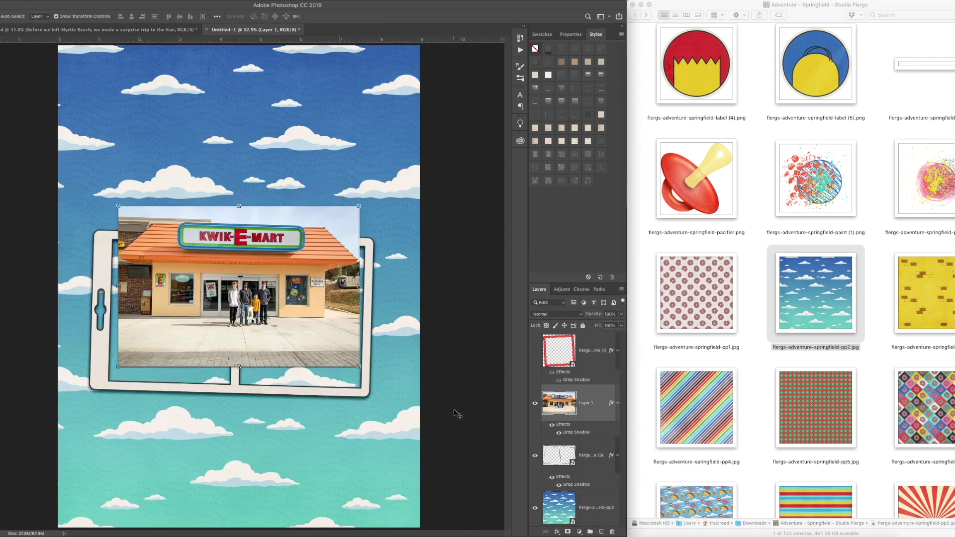
left_click(455, 412)
key("super+equal")
key("super+minus")
left_click(345, 394)
left_click(426, 369)
key("super+0")
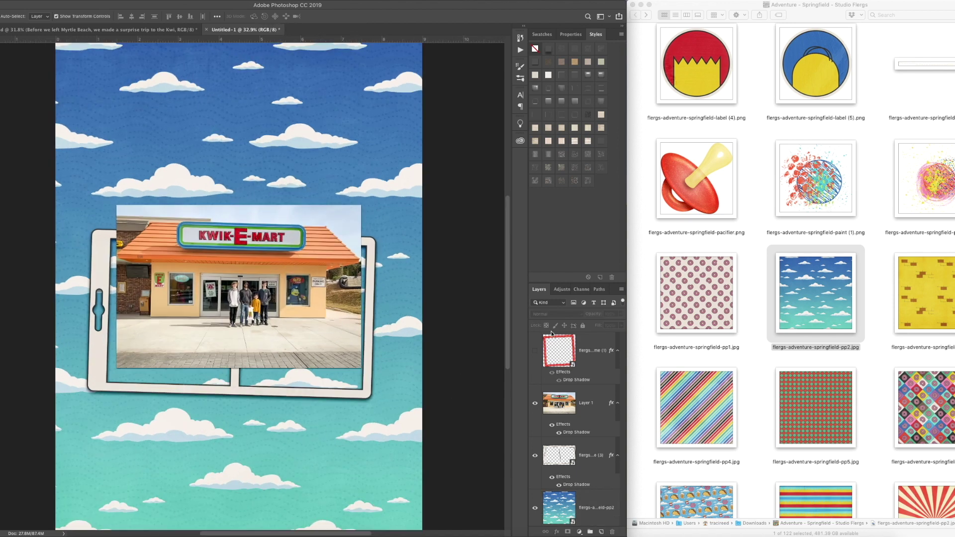
Place the yellow brick paper pp3 over the page and move it directly beneath the Kwik-E-Mart photo.
scroll(428, 369, "down", 3)
scroll(816, 348, "down", 2)
left_click(926, 236)
left_click_drag(258, 230, 241, 133)
key("super+minus")
key("super+bracketleft")
key("super+bracketleft")
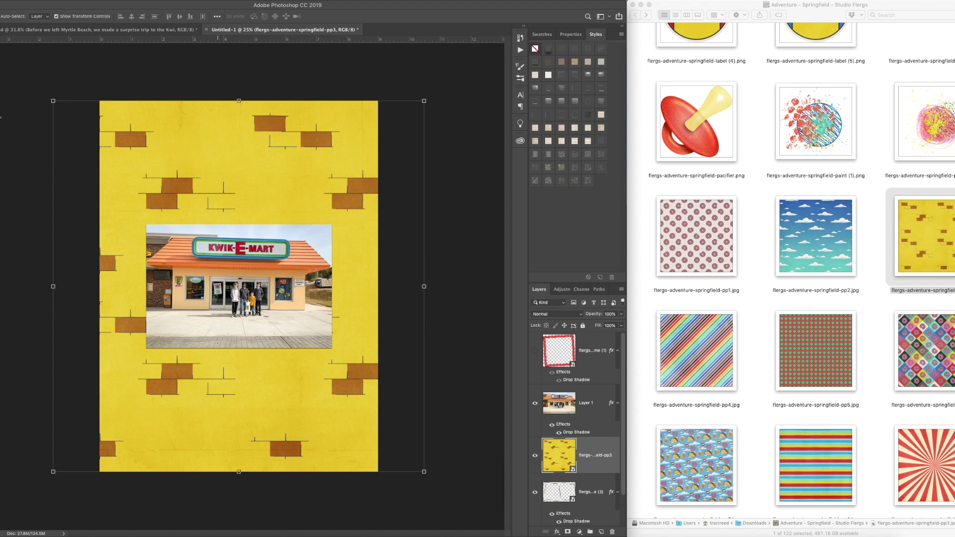
Show the grid and marquee-select an area of about 6.5 by 4.4 in around the photo as a mat.
key("super+0")
key("super+apostrophe")
key("m")
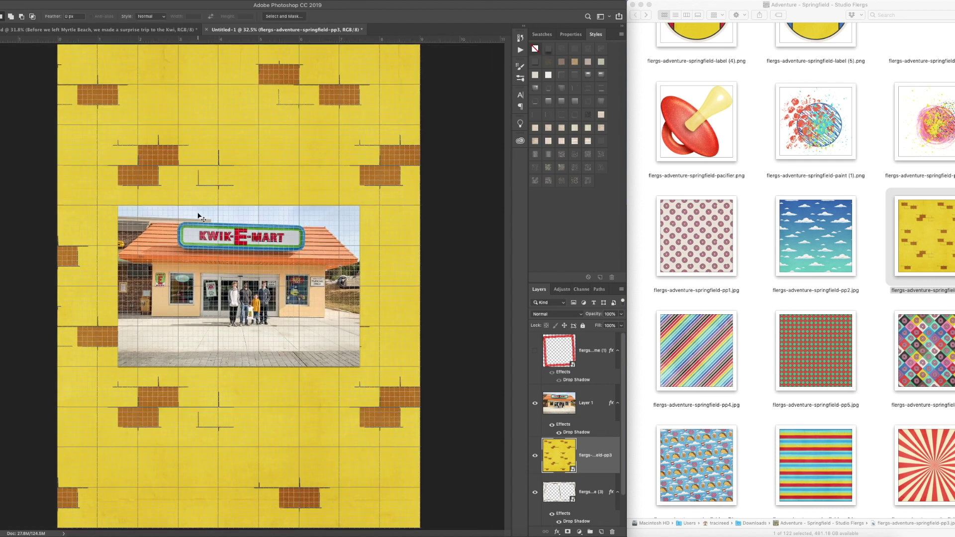
key("super+plus")
left_click_drag(204, 147, 32, 114)
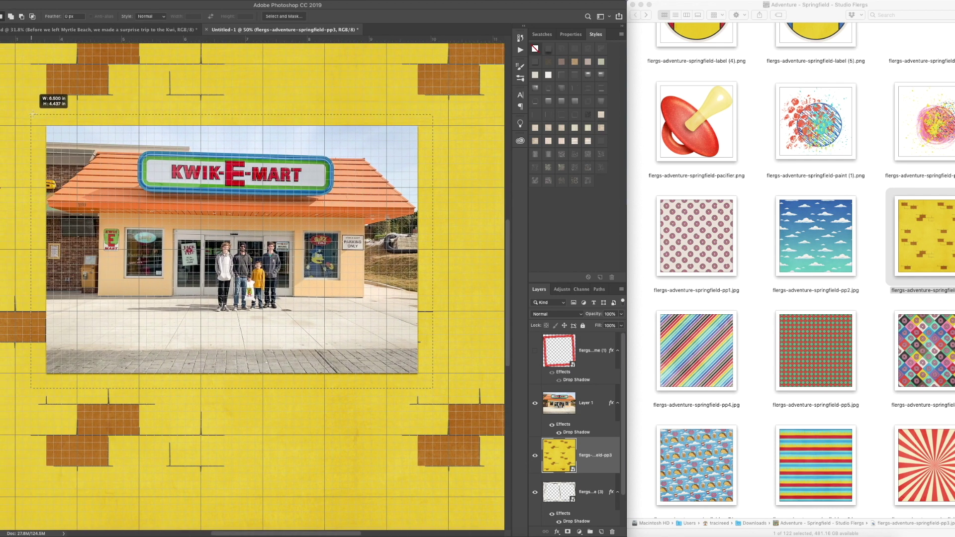
Shift the selection higher on the brick paper, copy that piece to its own layer and delete the full sheet.
key("super+minus")
key("super+minus")
left_click_drag(227, 281, 242, 200)
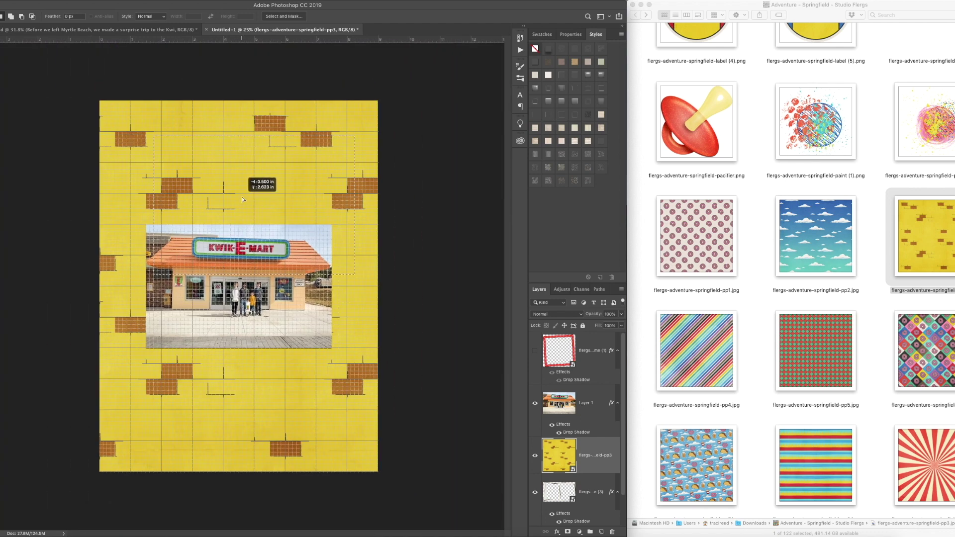
key("super+j")
left_click(593, 493)
key("BackSpace")
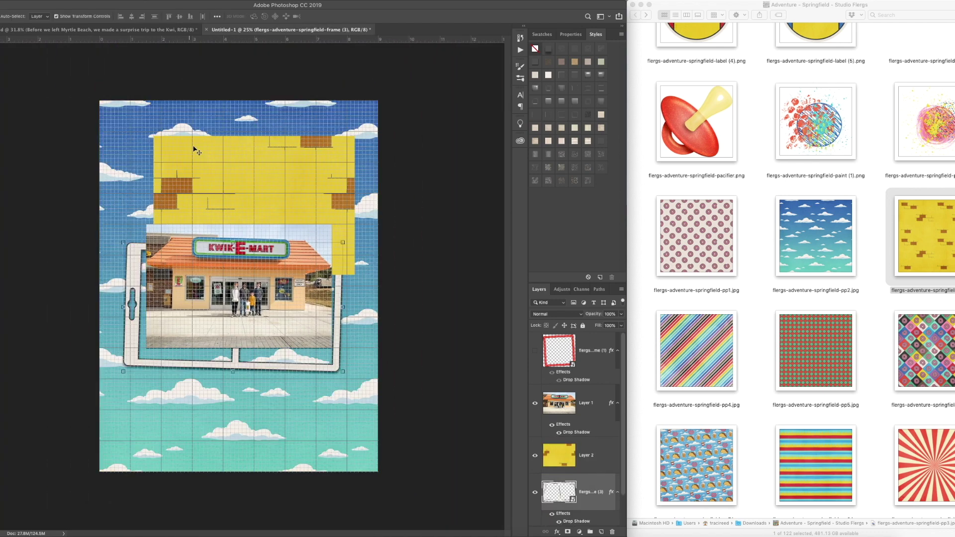
Center the yellow brick mat behind the Kwik-E-Mart photo and give it a drop shadow.
left_click_drag(194, 150, 178, 230)
left_click(534, 62)
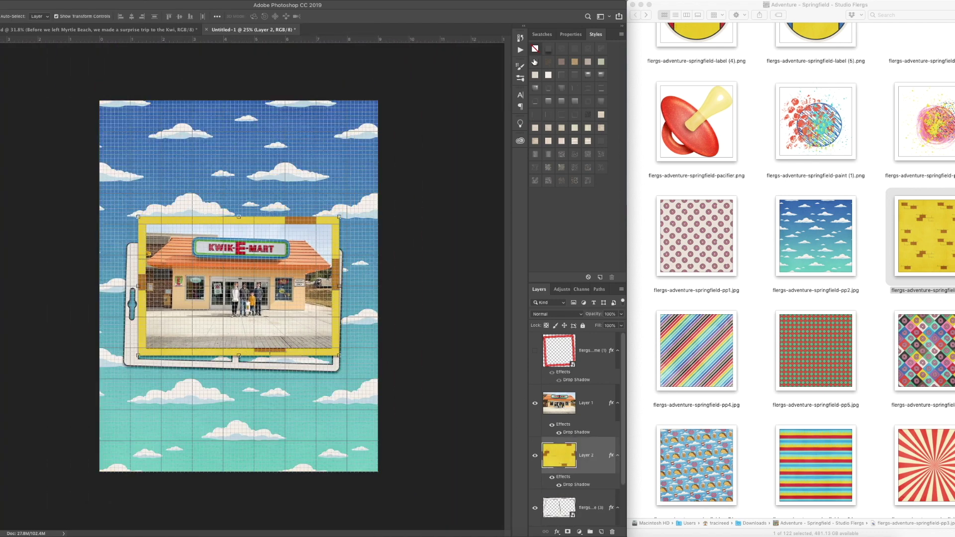
Hide the grid and deselect the yellow brick mat.
key("super+apostrophe")
right_click(595, 455)
left_click(641, 377)
left_click(419, 326)
scroll(824, 416, "down", 10)
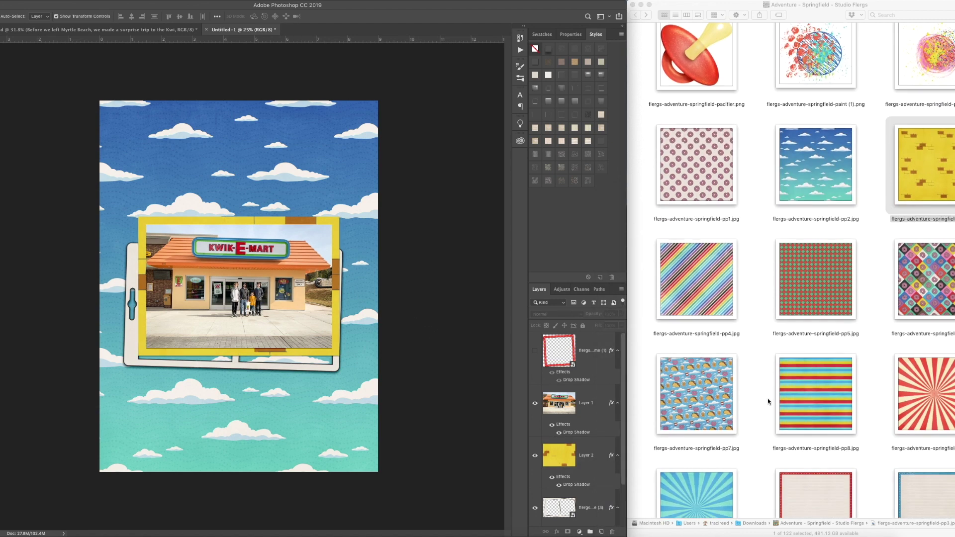
scroll(831, 238, "down", 4)
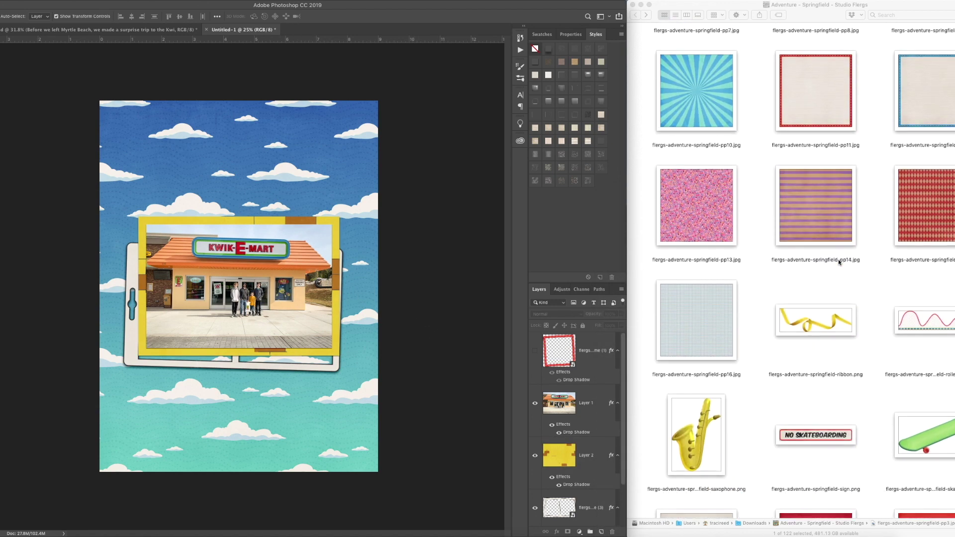
left_click(927, 347)
left_click(338, 354)
left_click(294, 337, "shift")
left_click(336, 366)
right_click(577, 491)
left_click(598, 396)
left_click_drag(340, 310, 318, 305)
left_click(470, 309)
Rotate the Kwik-E-Mart photo and its brick mat together slightly counterclockwise and shift them up and to the right over the frame.
left_click(336, 225)
left_click(323, 237, "shift")
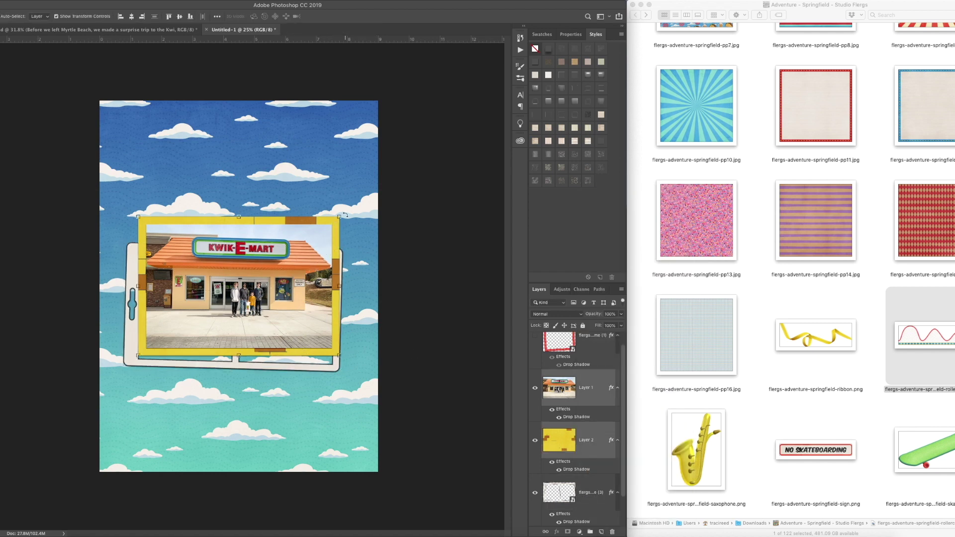
left_click_drag(345, 214, 343, 210)
left_click_drag(308, 260, 318, 256)
key("Return")
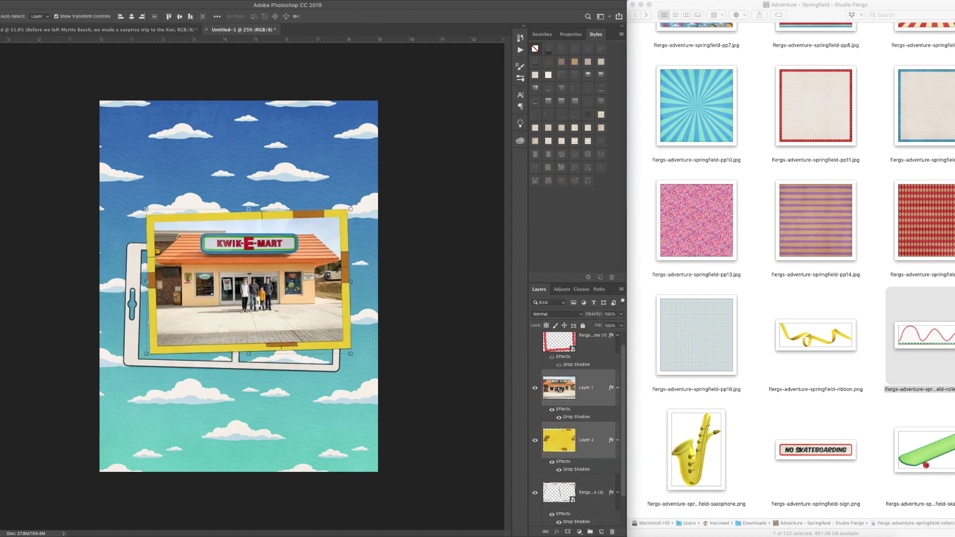
Hide the photo and brick mat and trace the frame's left window with the Pen tool as a white filled shape.
left_click(11, 200)
left_click(535, 387)
left_click(535, 441)
left_click(138, 247)
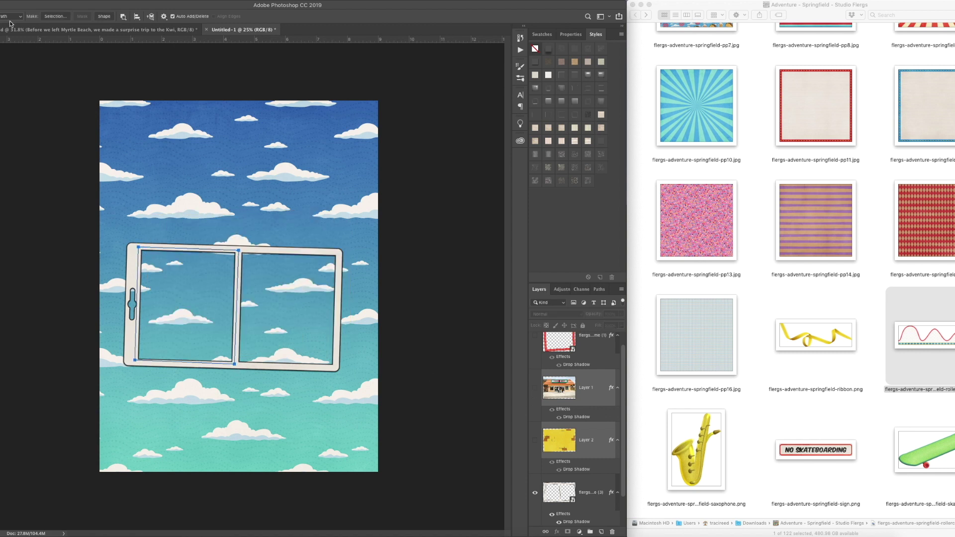
left_click(138, 247)
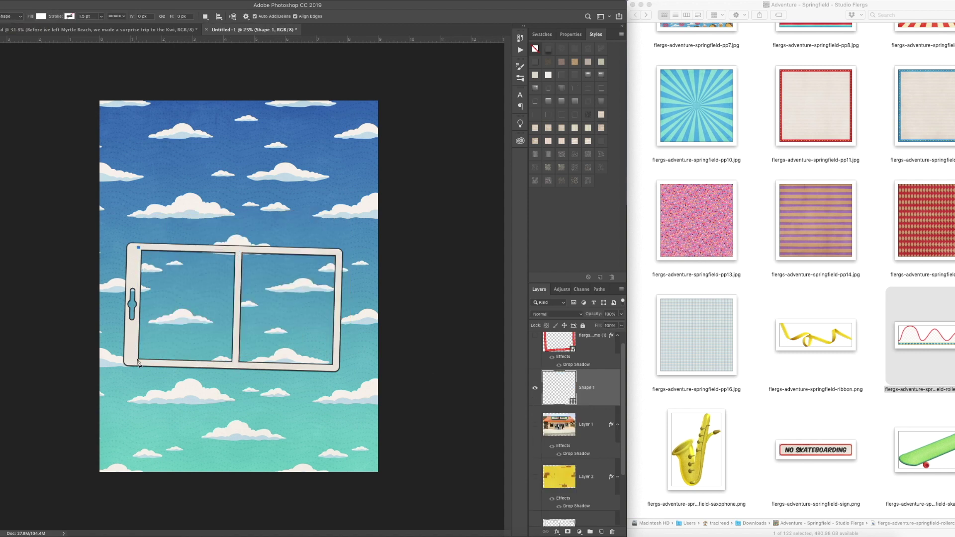
left_click(234, 363)
left_click(238, 251)
left_click(139, 247)
Move the white shape beneath the frame, duplicate it behind the right window, and show the photo and brick mat again.
key("ctrl+bracketleft")
key("ctrl+bracketleft")
key("ctrl+bracketleft")
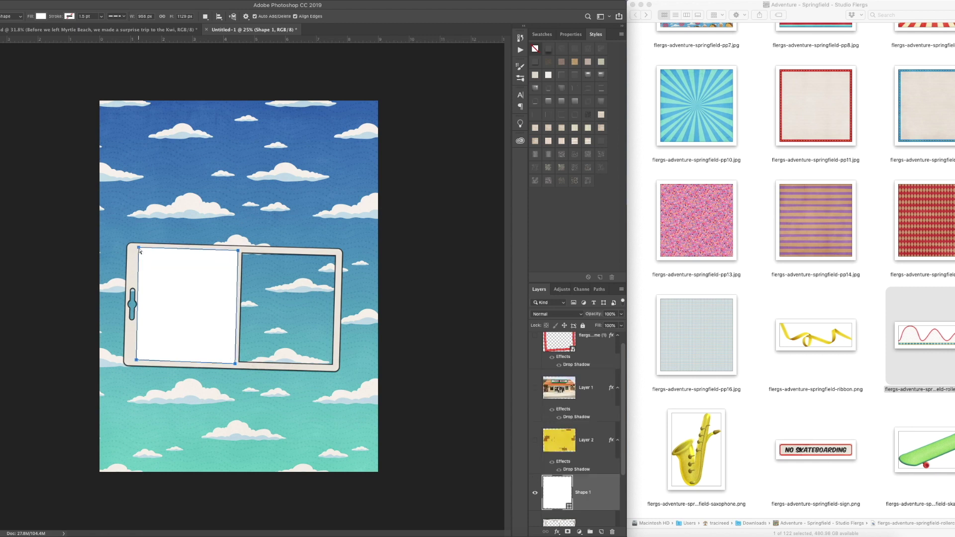
left_click_drag(208, 307, 257, 336)
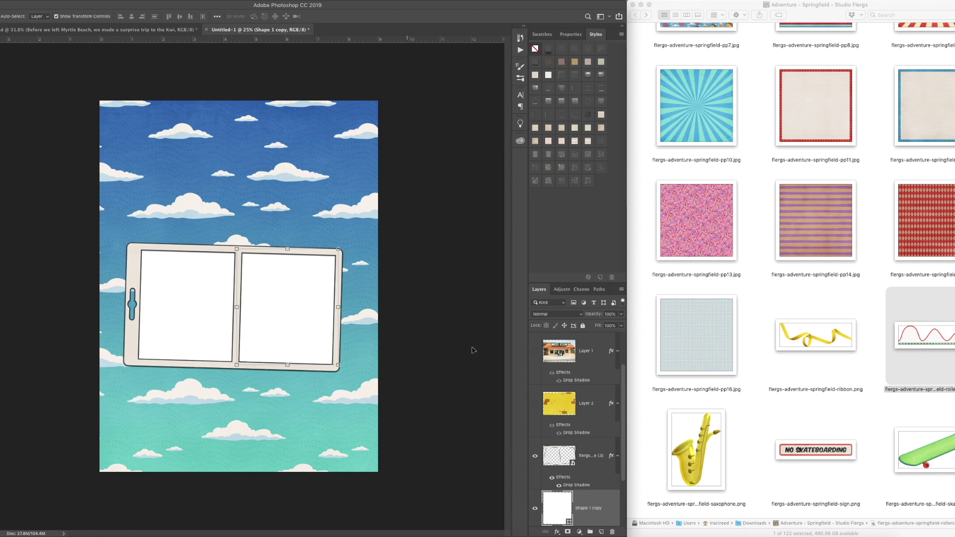
left_click_drag(534, 351, 534, 403)
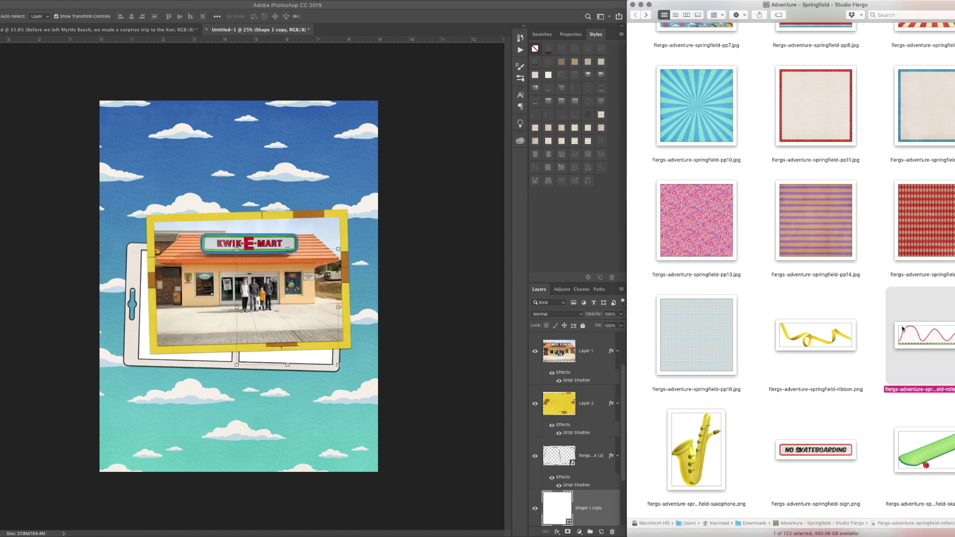
Place the rainbow stripe paper pp4 at 100% and clip it to the white shape behind the frame's right window.
scroll(888, 282, "up", 5)
scroll(888, 282, "up", 2)
left_click_drag(692, 272, 349, 318)
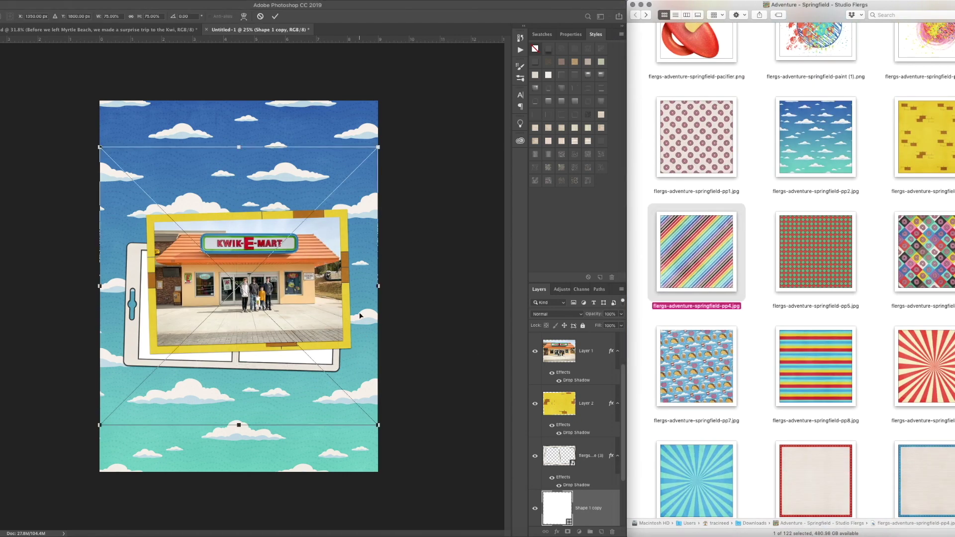
left_click(119, 16)
type("100")
key("Return")
Preview kit papers and place the pink sprinkle paper pp13 above the frame's left window shape.
scroll(728, 405, "down", 6)
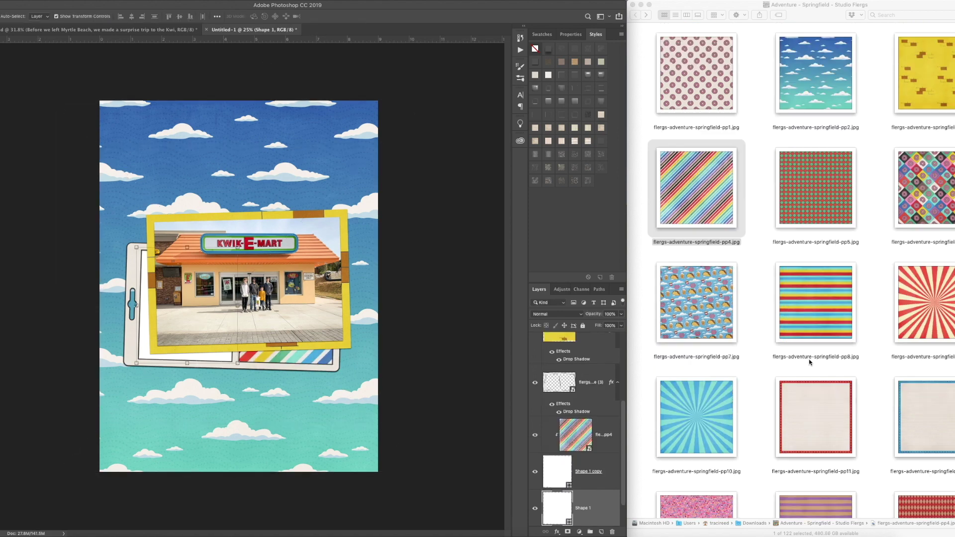
left_click(716, 410)
key("space")
key("space")
key("Up")
key("space")
key("space")
left_click_drag(724, 388, 284, 224)
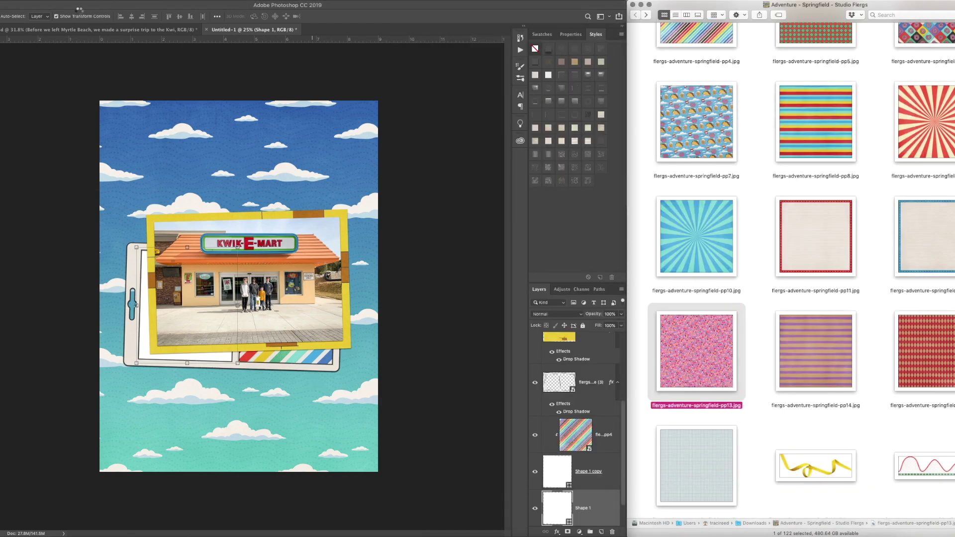
Scale the sprinkle paper to 100% and clip it to the left window shape.
left_click(103, 17)
type("100")
key("Return")
key("Return")
key("super+t")
left_click(146, 16)
type("100")
key("Return")
key("Return")
key("ctrl+alt+g")
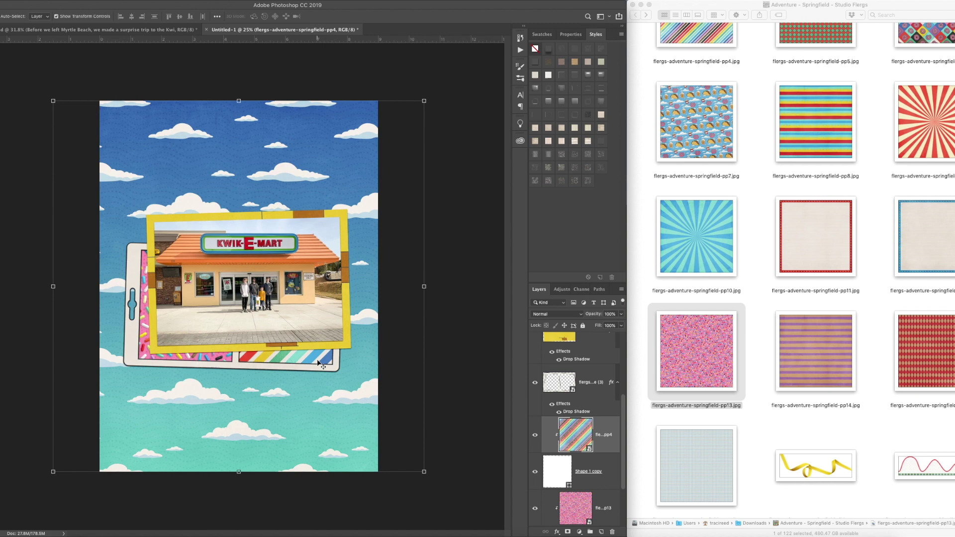
Shrink the rainbow stripe paper and swap the two papers so stripes fill the left window and sprinkles the right.
left_click_drag(424, 101, 334, 192)
left_click_drag(294, 232, 233, 259)
key("Return")
key("ctrl+bracketright")
key("ctrl+t")
left_click_drag(238, 358, 328, 359)
key("Return")
left_click_drag(597, 367, 595, 450)
key("ctrl+alt+g")
left_click(454, 406)
Place the five round character labels, label (1) through label (5), onto the page.
scroll(842, 306, "up", 15)
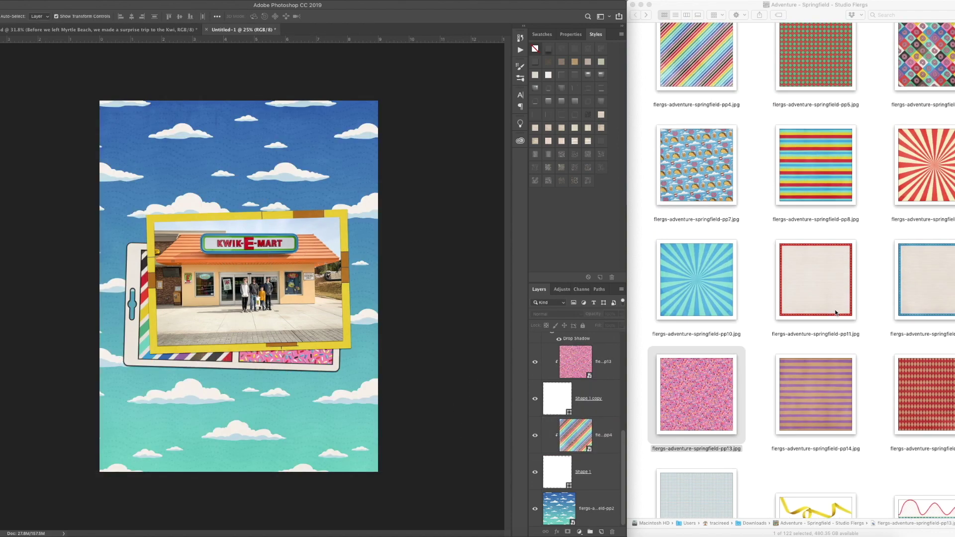
scroll(836, 312, "down", 3)
left_click(698, 392)
left_click(816, 392, "super")
left_click(929, 392, "super")
left_click(815, 493, "super")
left_click(715, 474, "super")
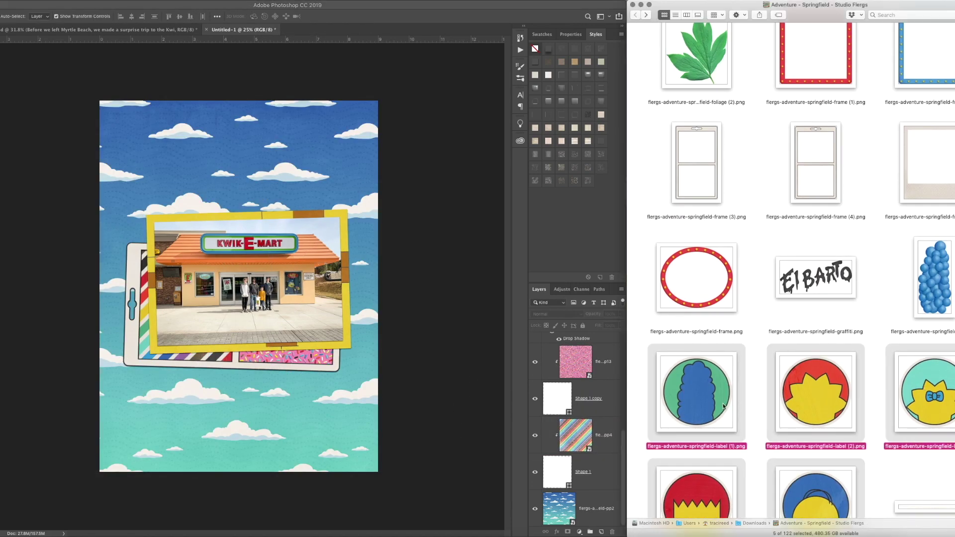
left_click_drag(716, 474, 381, 273)
left_click(314, 287)
key("Return")
key("Return")
key("Return")
key("Return")
key("Return")
Arrange the five character labels in a row, shrink the row to the photo mat's width and tuck it behind the mat's upper edge.
left_click_drag(248, 286, 311, 272)
left_click(324, 251)
key("super+bracketleft")
key("super+bracketleft")
left_click(244, 283, "shift")
left_click(356, 287, "shift")
left_click_drag(233, 287, 295, 287)
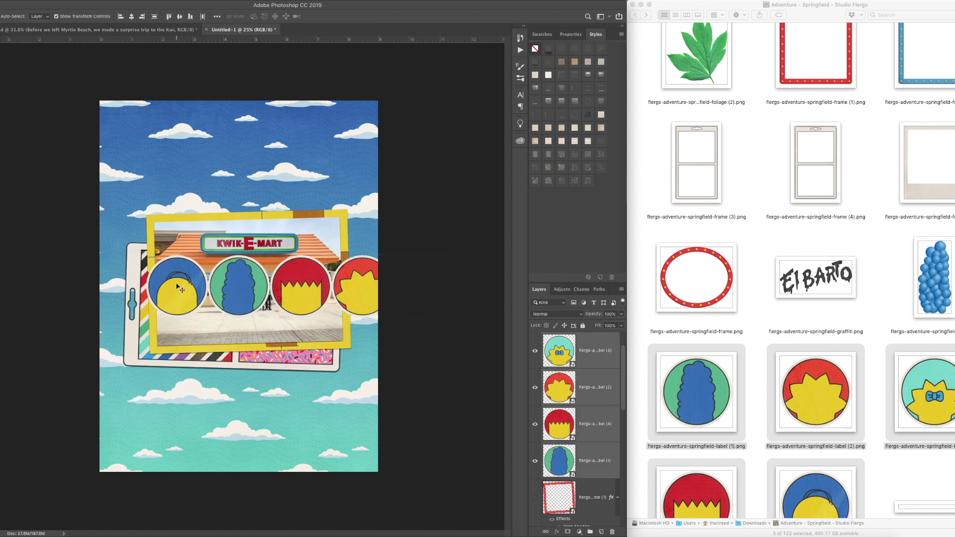
left_click_drag(413, 310, 327, 202)
key("Return")
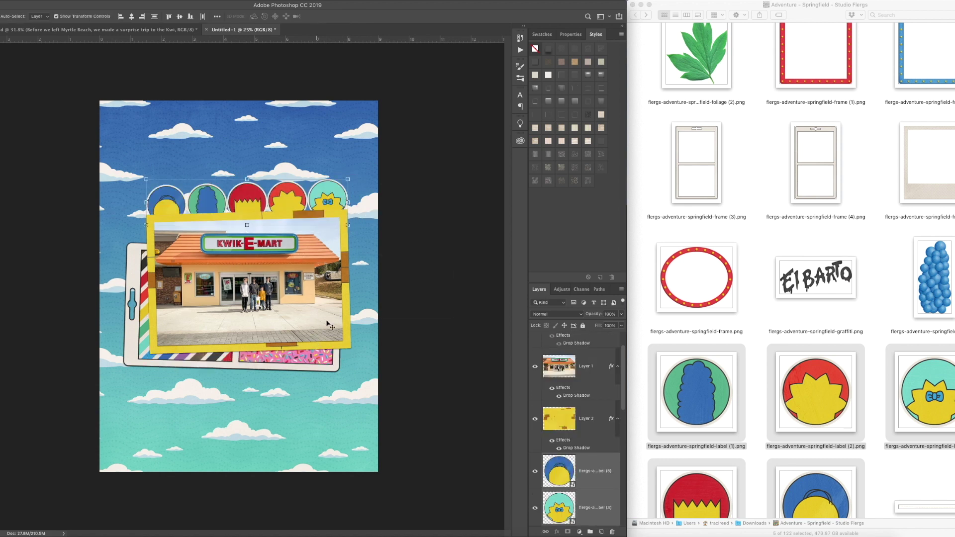
Paste the drop shadow style onto the labels and lower the row so it sits between the photo and its mat.
right_click(591, 339)
left_click(611, 395)
left_click_drag(296, 204, 328, 210)
key("super+bracketleft")
key("super+bracketleft")
key("super+bracketleft")
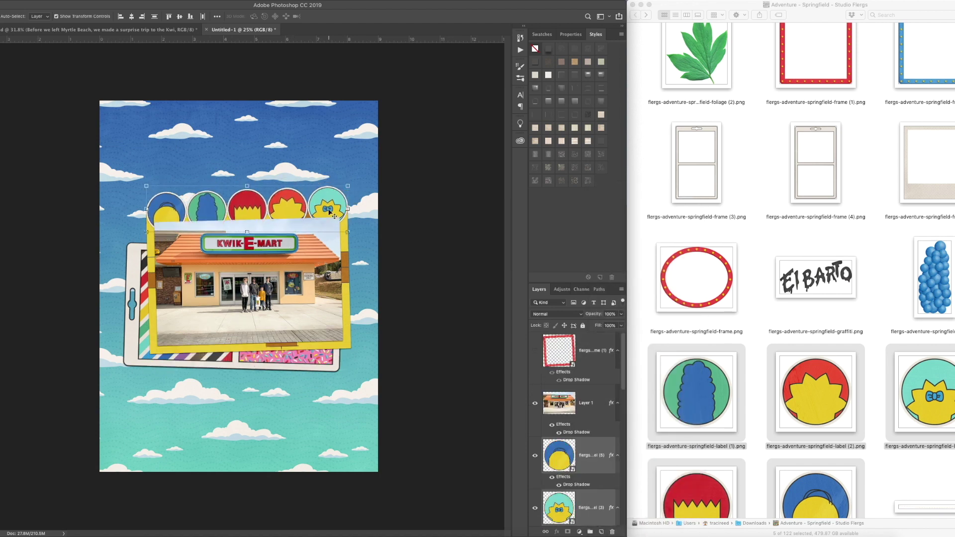
Bring the label row to the front and place it along the lower edge of the photo, sized to fit the photo's width.
left_click_drag(347, 205, 334, 338)
key("super+shift+bracketright")
left_click(344, 341)
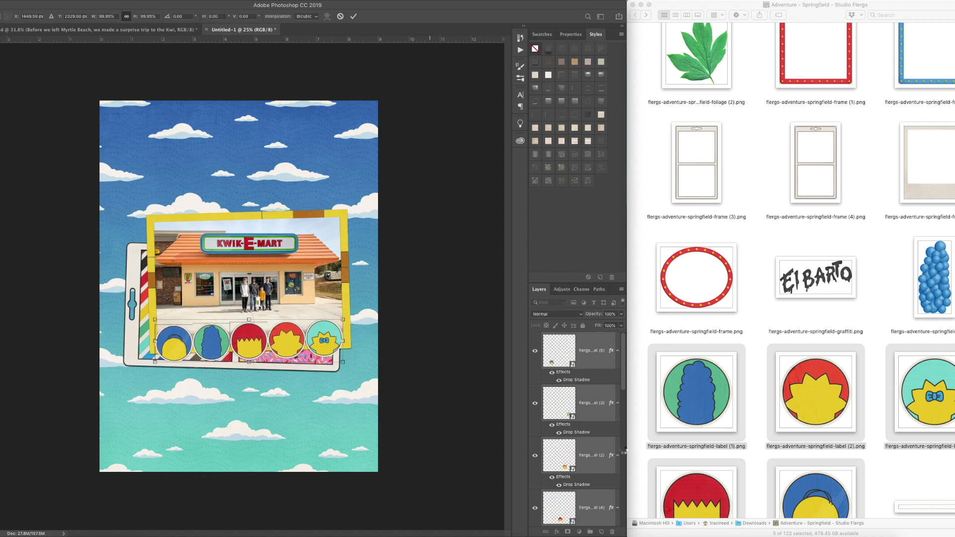
Select the two-window frame with its shapes and papers and move them slightly down the page.
scroll(567, 464, "down", 10)
left_click(577, 449)
scroll(578, 440, "down", 5)
left_click(587, 386)
scroll(589, 408, "down", 4)
left_click(609, 475, "shift")
left_click(610, 435, "super")
left_click(608, 367, "super")
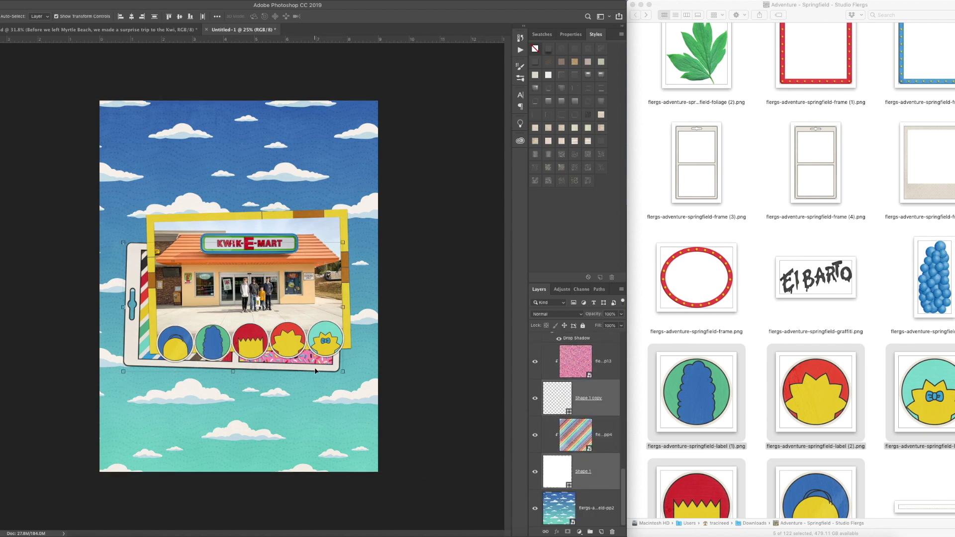
left_click_drag(315, 370, 315, 384)
left_click(343, 387)
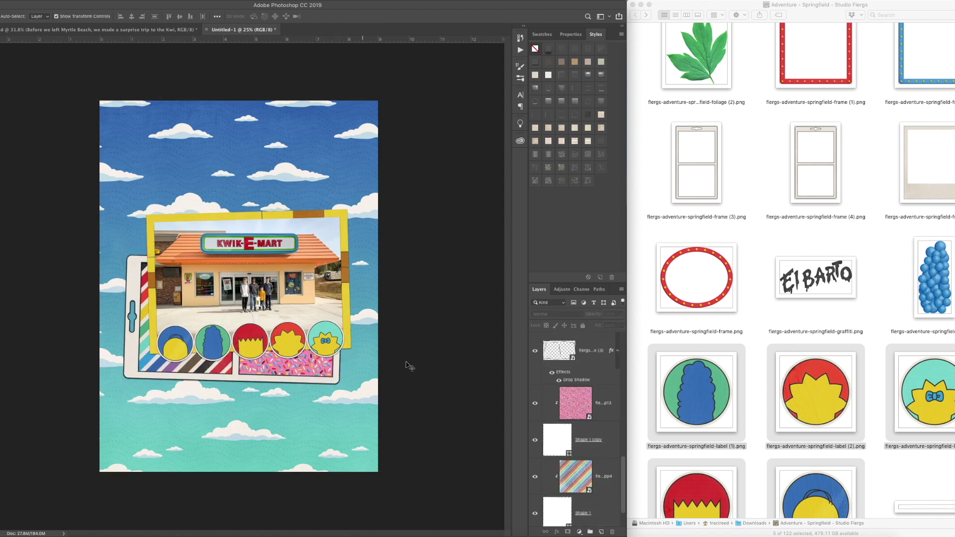
Place the pink and yellow paint (2) splatter behind the frame and photo near the photo's upper left corner.
left_click(349, 332)
left_click(810, 405)
scroll(802, 405, "down", 4)
scroll(803, 407, "down", 5)
mouse_move(927, 300)
left_mouse_down()
mouse_move(211, 174)
mouse_move(163, 203)
left_mouse_up()
Delete the sprinkle paper from the frame's right window and browse the kit papers for a replacement.
left_click(307, 369)
key("Delete")
left_click(589, 408)
left_click(591, 368)
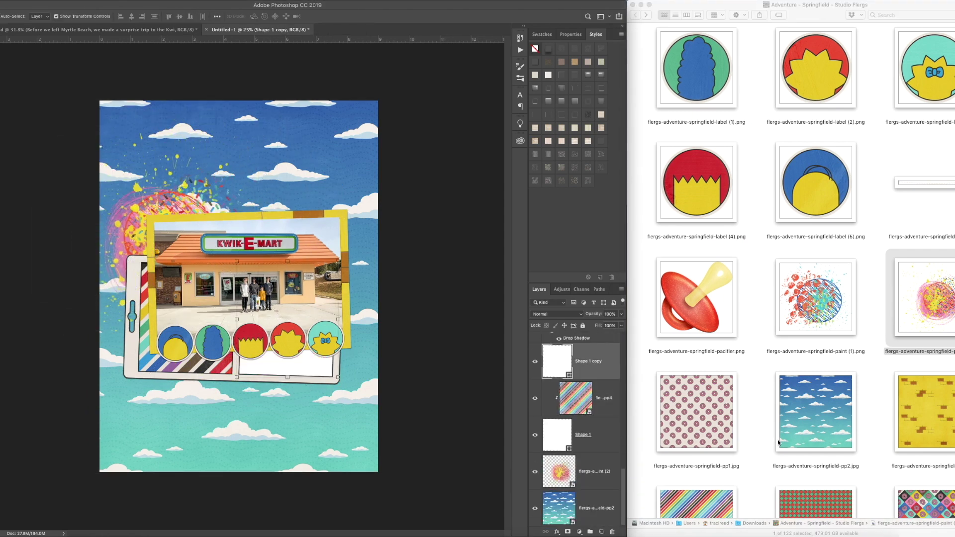
scroll(779, 441, "down", 5)
left_click(920, 383)
scroll(884, 385, "down", 5)
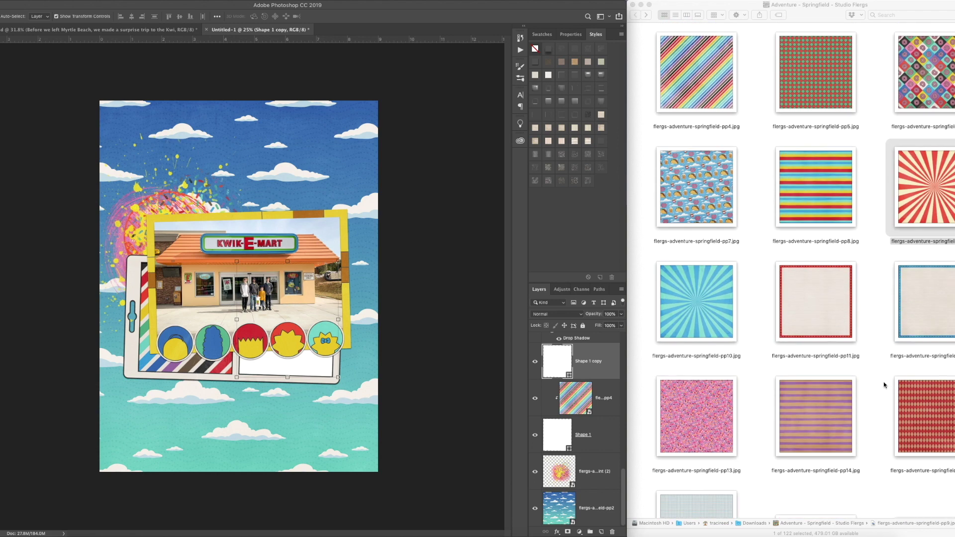
Try the paint splatter over the lower right of the frame at different stacking levels.
mouse_move(172, 210)
left_mouse_down()
mouse_move(293, 305)
mouse_move(305, 300)
mouse_move(303, 323)
left_mouse_up()
key("super+shift+bracketright")
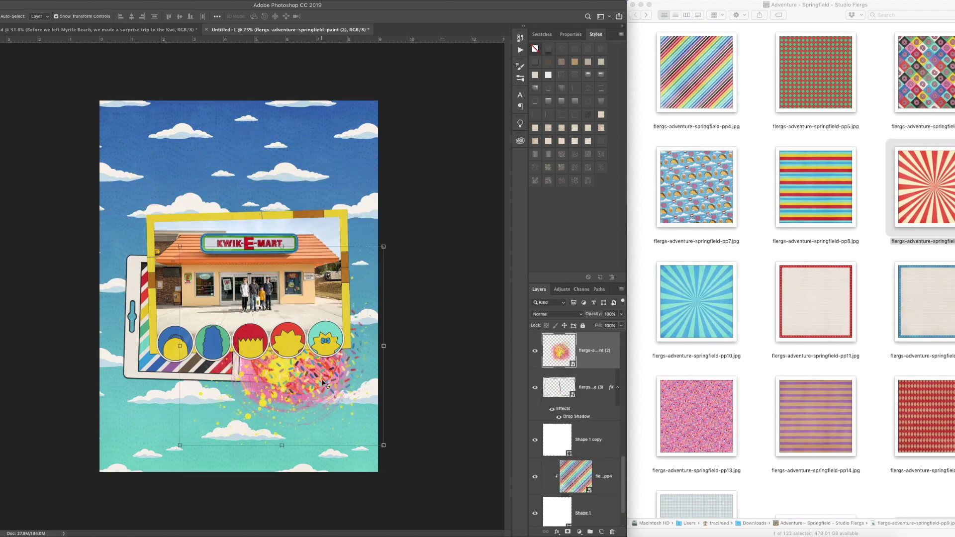
key("super+bracketleft")
mouse_move(325, 383)
left_mouse_down()
mouse_move(314, 370)
mouse_move(297, 389)
mouse_move(206, 262)
mouse_move(175, 275)
left_mouse_up()
key("super+bracketright")
key("super+bracketleft")
key("super+bracketleft")
key("super+bracketleft")
key("super+bracketleft")
key("super+z")
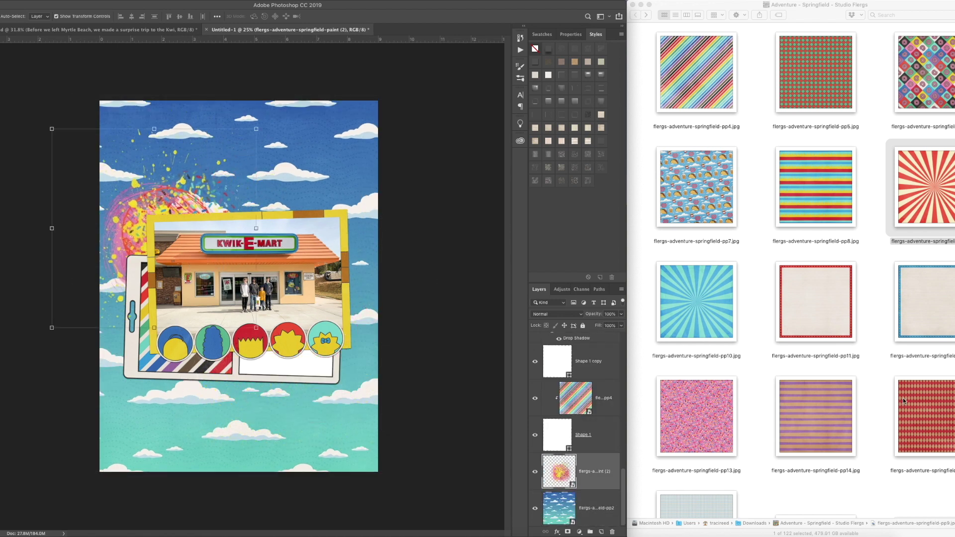
Examine the kit's title elements and the marquee and neon alphabet folders for title lettering.
scroll(904, 400, "down", 20)
scroll(881, 398, "down", 20)
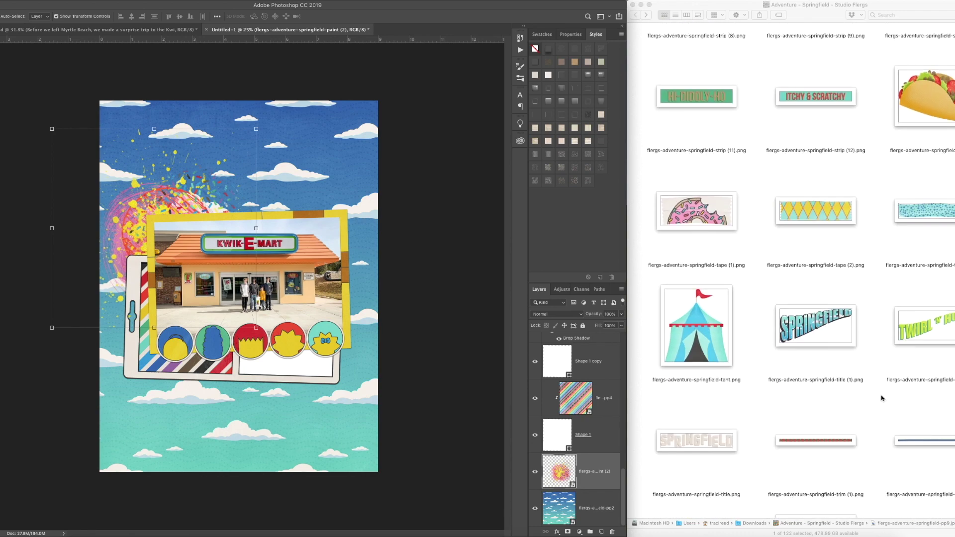
scroll(885, 393, "up", 20)
double_click(689, 79)
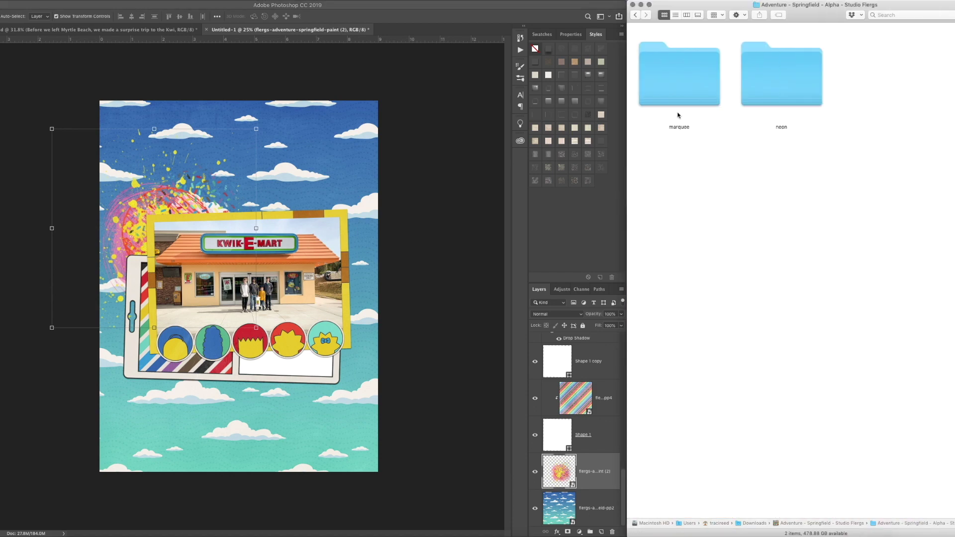
left_click(696, 96)
double_click(696, 96)
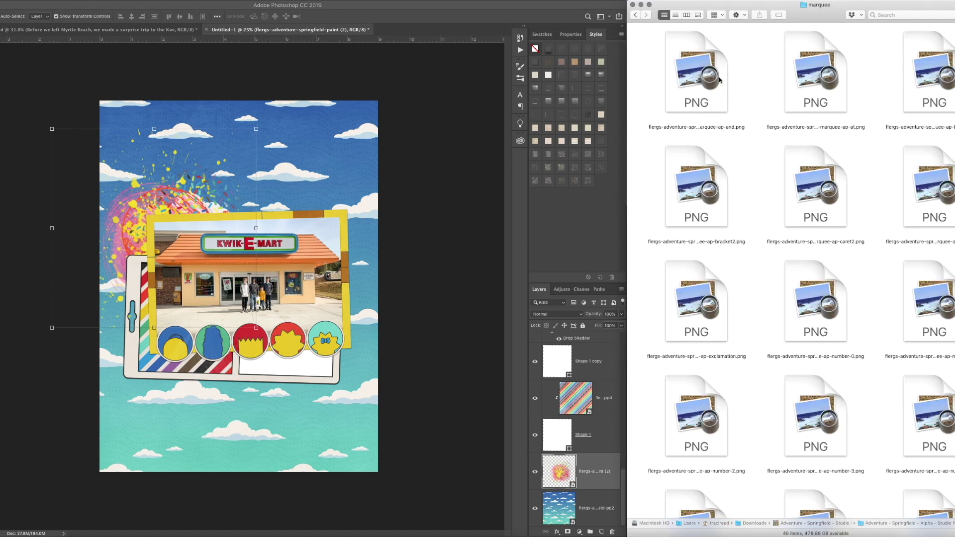
left_click(637, 17)
double_click(775, 69)
scroll(772, 71, "down", 8)
scroll(771, 71, "down", 15)
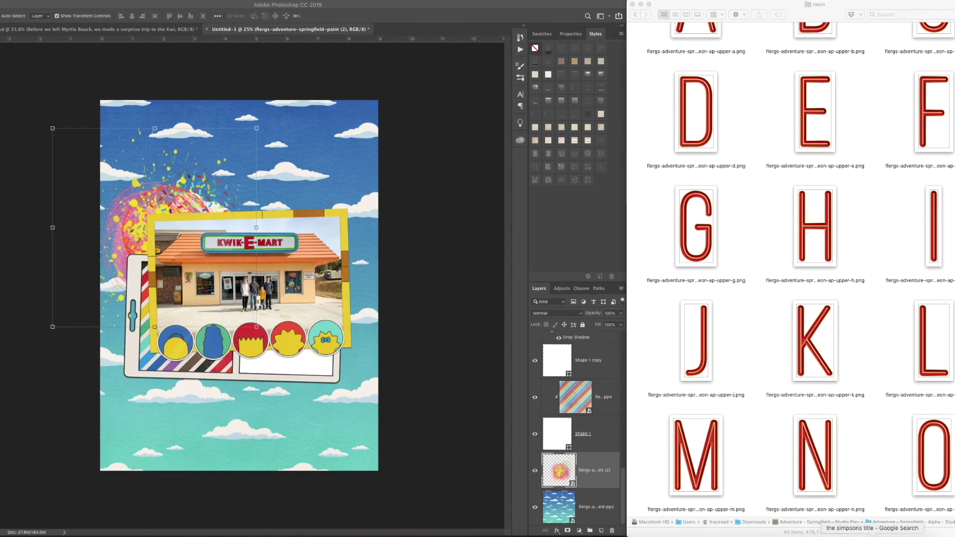
Bring up the browser's "the simpsons title" images beside the page and add the text THE SIMPSONS in yellow at 100 pt.
left_click(876, 535)
left_click_drag(421, 13, 727, 14)
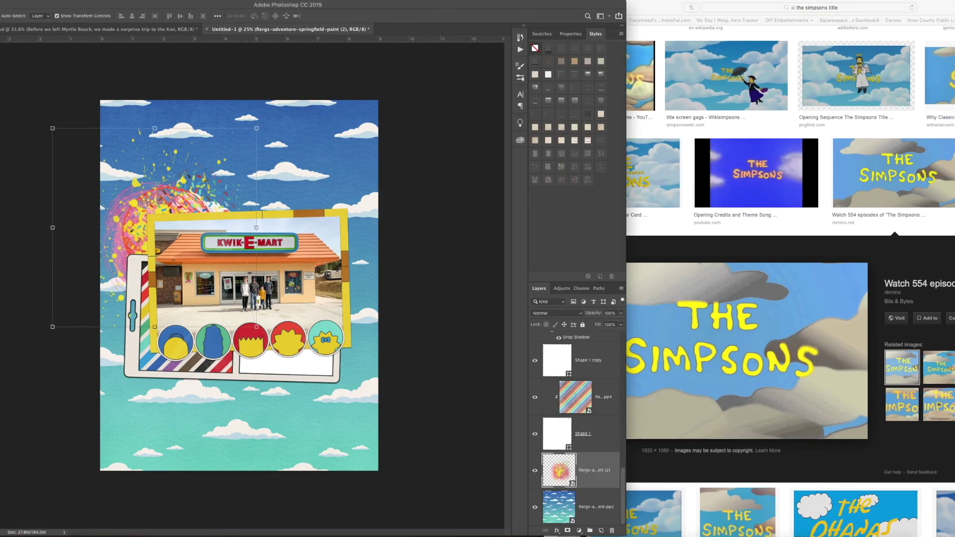
left_click(229, 407)
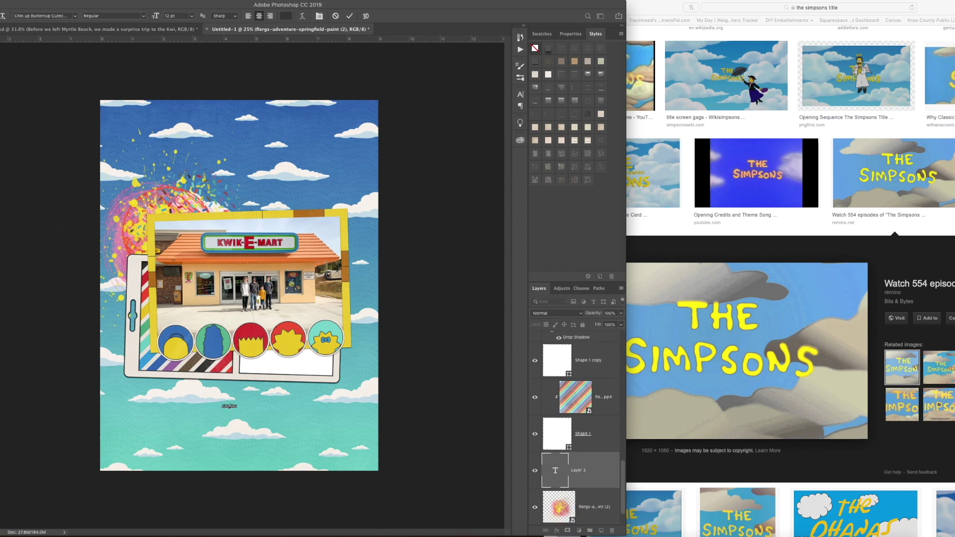
left_click(285, 13)
key("Return")
type("100")
key("Return")
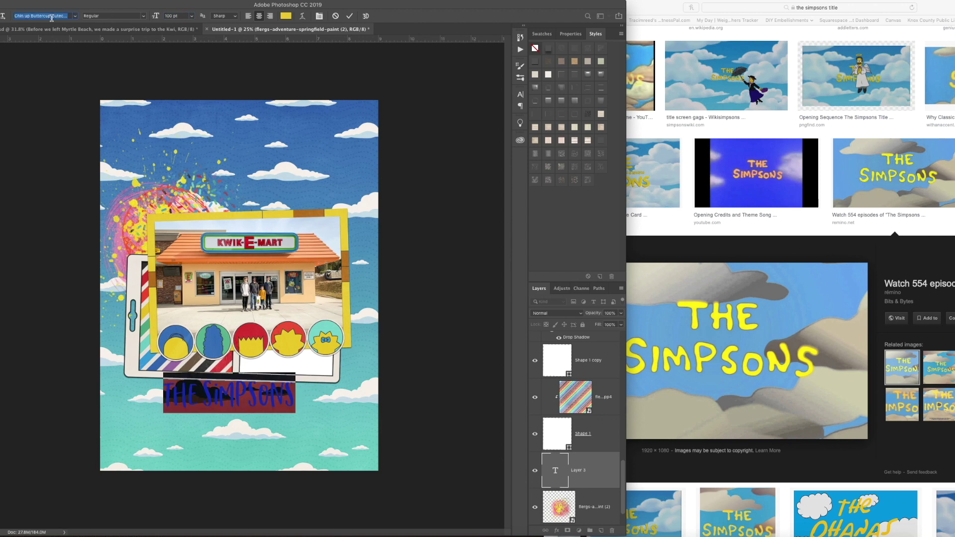
Set the title's font to Simpsonfont with all capital letters.
type("simpson")
key("Return")
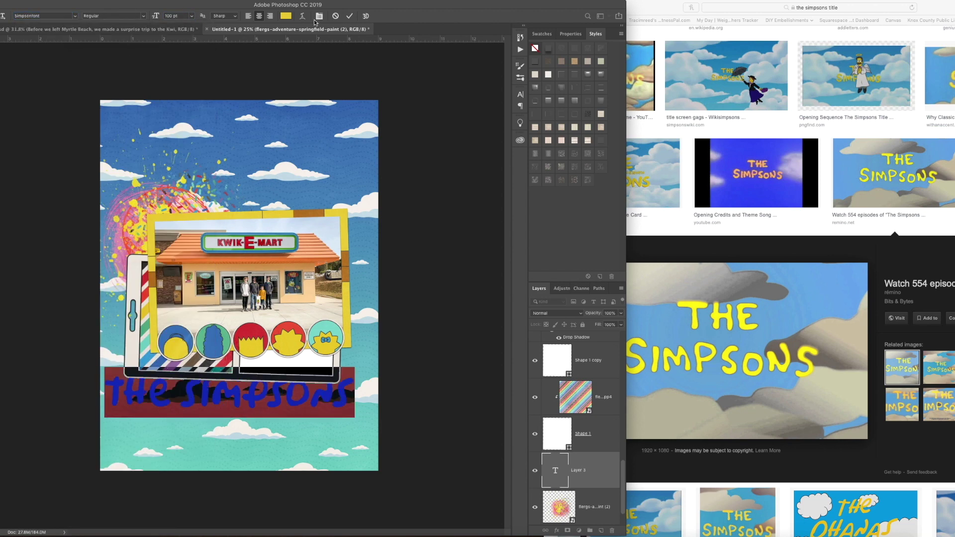
key("ctrl+Return")
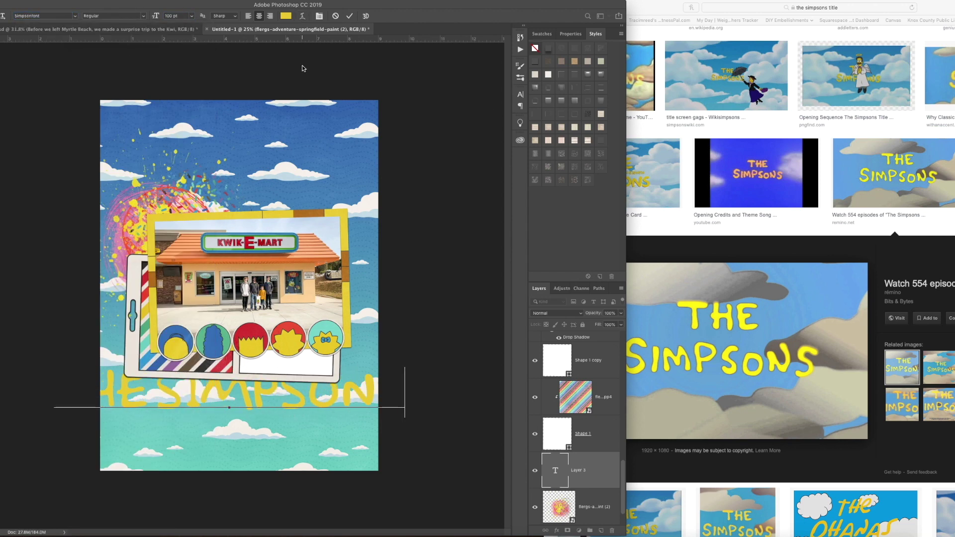
Shrink the THE SIMPSONS title to fit the page width and position it just below the frame.
key("ctrl+t")
left_click_drag(402, 367, 343, 376)
left_click_drag(282, 398, 290, 406)
left_click_drag(351, 415, 346, 414)
key("Return")
Add a 4 px dark grey (#4f4f4f) outside stroke to the THE SIMPSONS title.
double_click(605, 469)
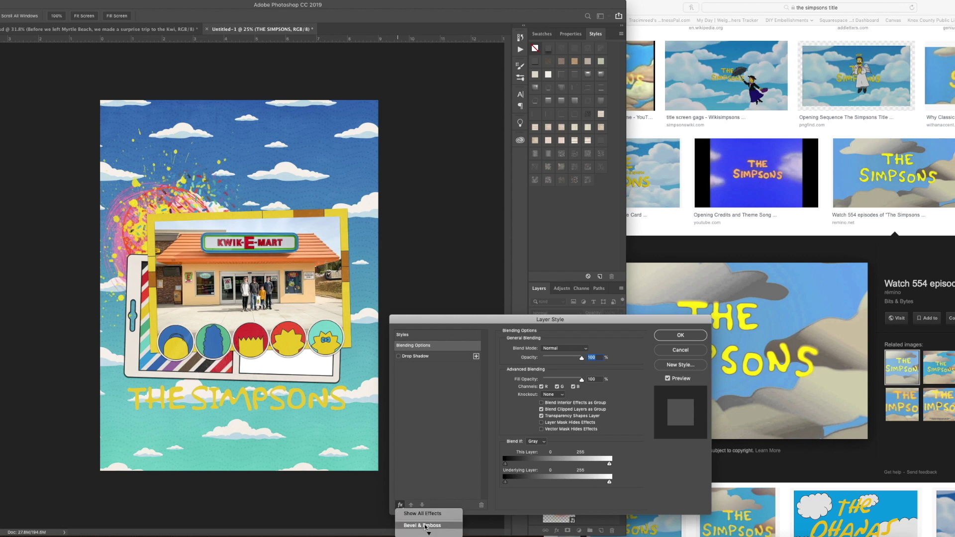
left_click(415, 518)
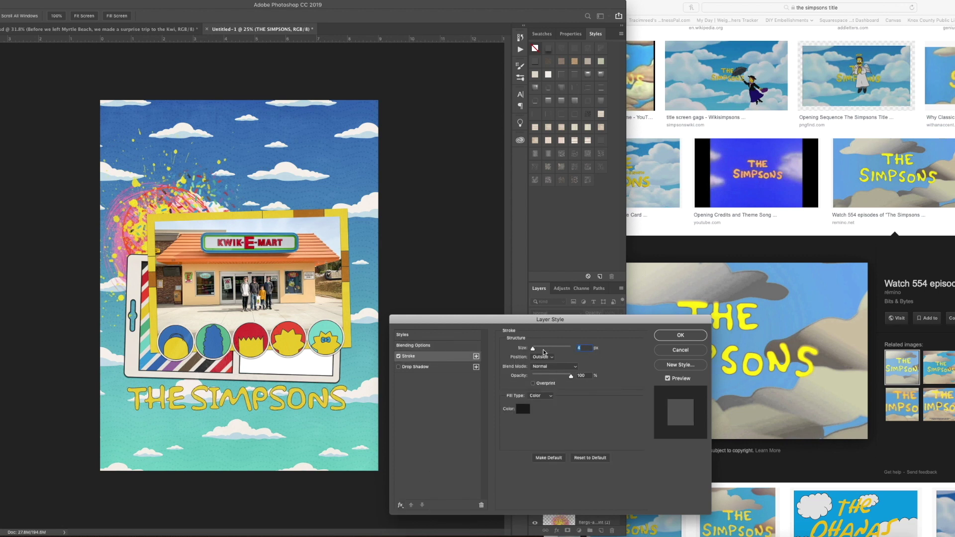
left_click(524, 409)
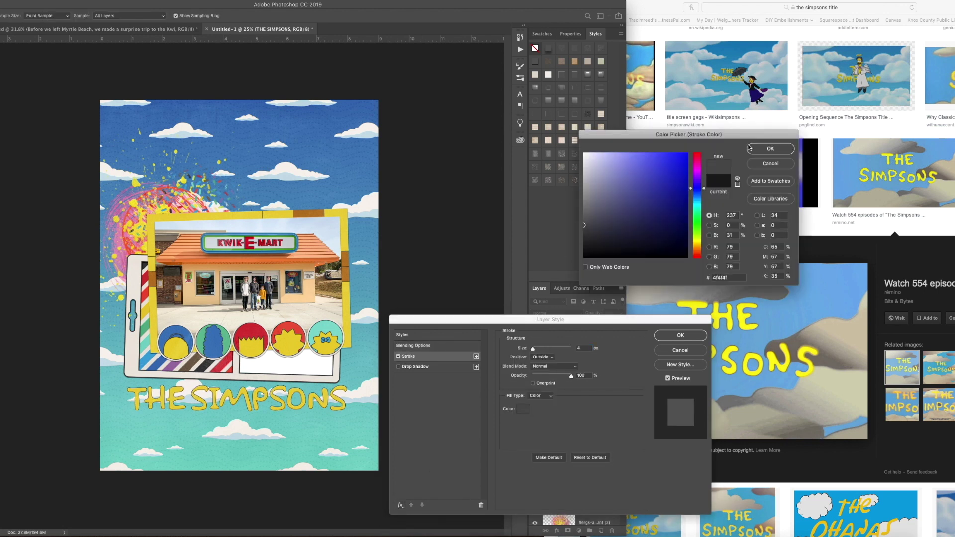
left_click(767, 150)
Compare the stroked title with further THE SIMPSONS title images in the browser's search results.
left_click(791, 279)
scroll(742, 343, "down", 4)
left_click(741, 343)
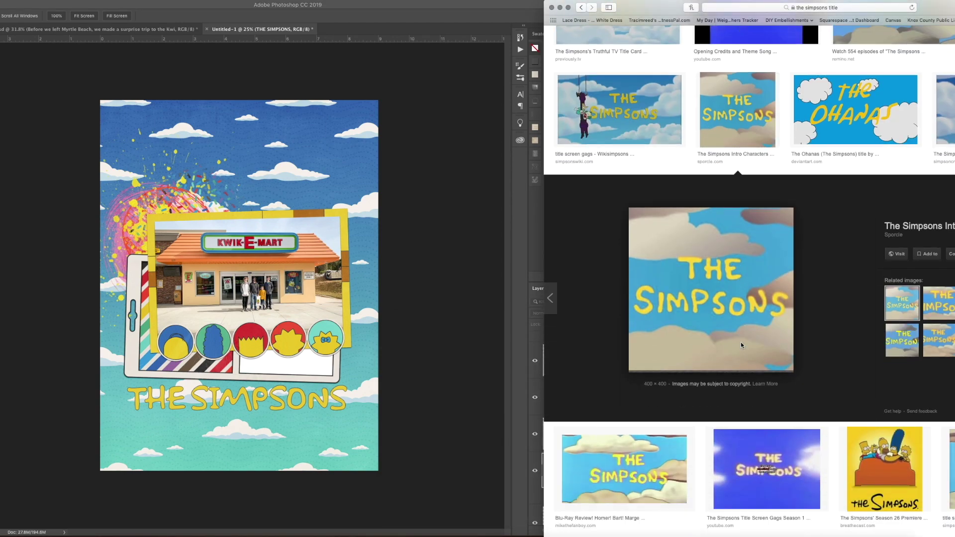
scroll(741, 345, "down", 6)
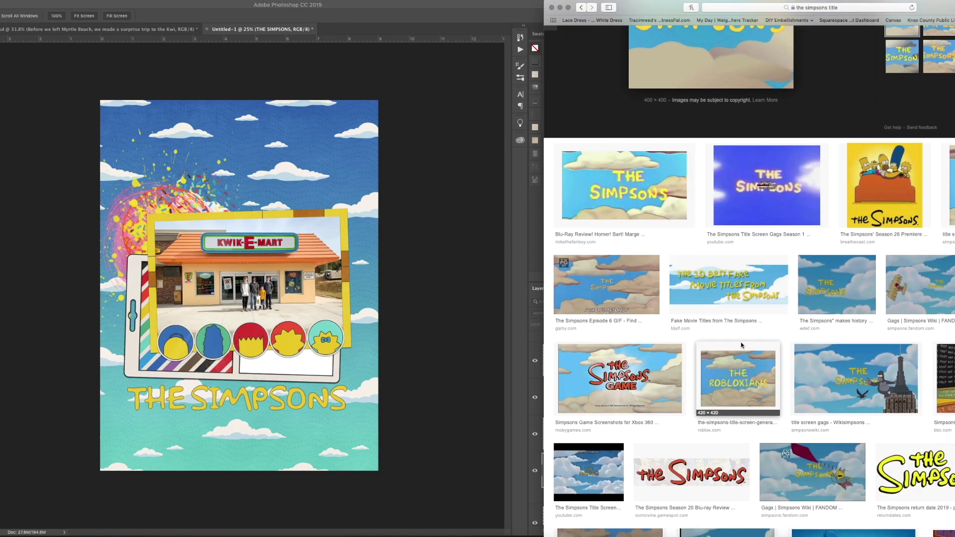
scroll(741, 345, "up", 12)
Move the title up so it overlaps the lower edge of the phone frame and bring it in front of all other layers.
left_click(239, 399)
key("Return")
left_click_drag(350, 387, 354, 392)
left_click_drag(296, 409, 335, 370)
left_click(331, 369)
scroll(602, 403, "up", 5)
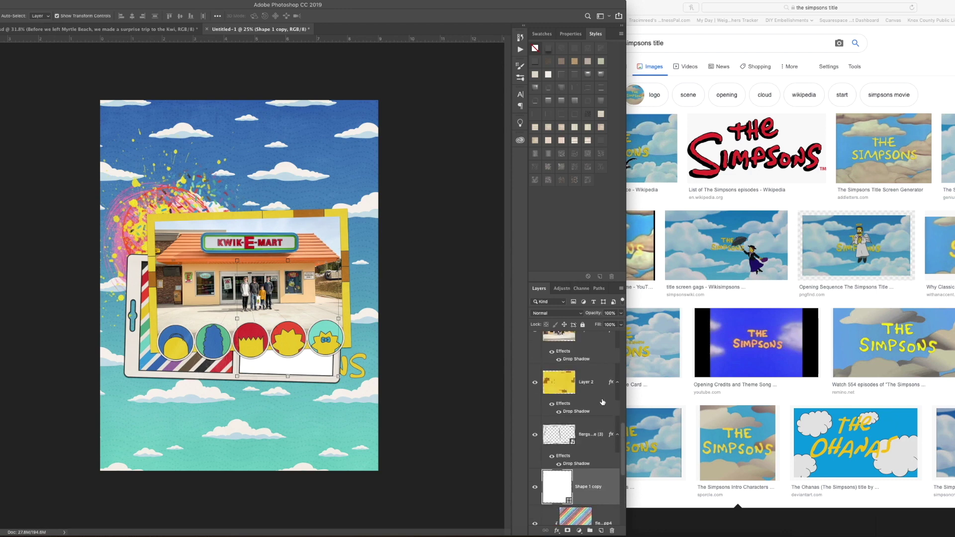
double_click(357, 367)
key("Escape")
key("super+shift+]")
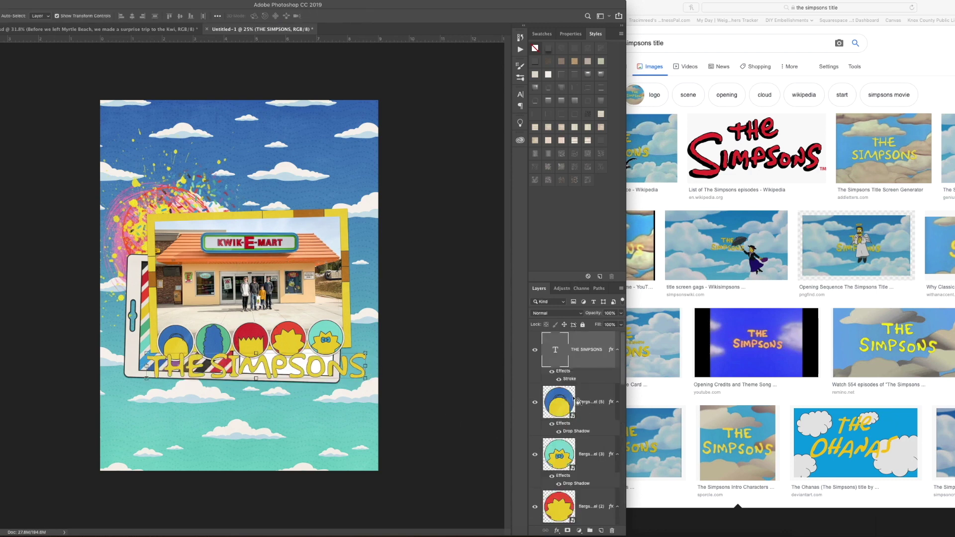
Rasterize the title's stroke style and paste the copied drop shadow style onto the title layer.
right_click(600, 370)
right_click(564, 348)
right_click(598, 342)
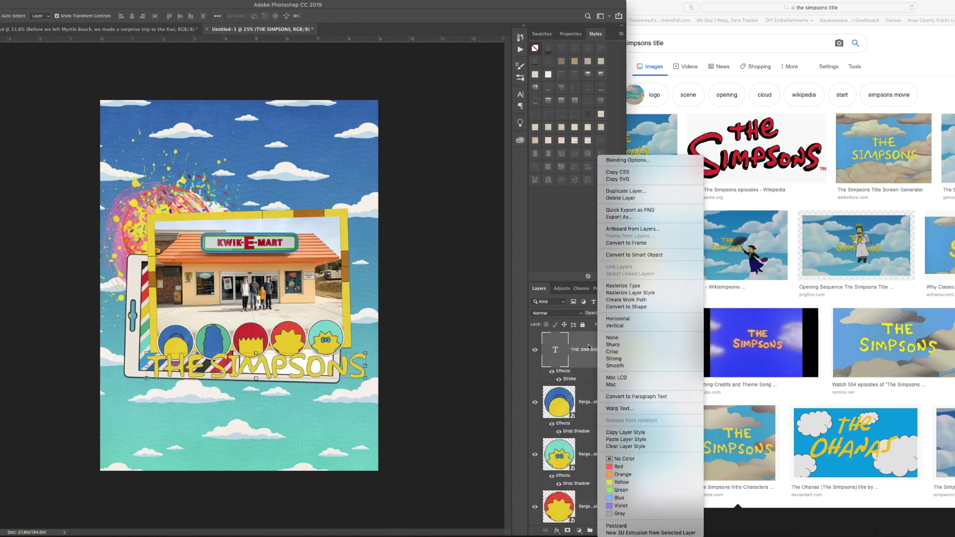
left_click(612, 440)
right_click(595, 359)
left_click(614, 440)
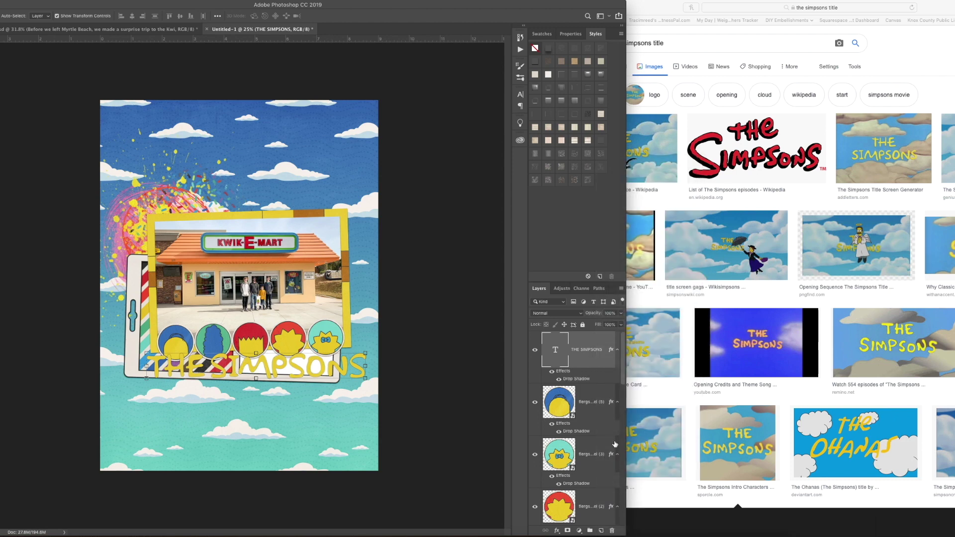
right_click(596, 354)
left_click(619, 295)
right_click(592, 363)
left_click(614, 430)
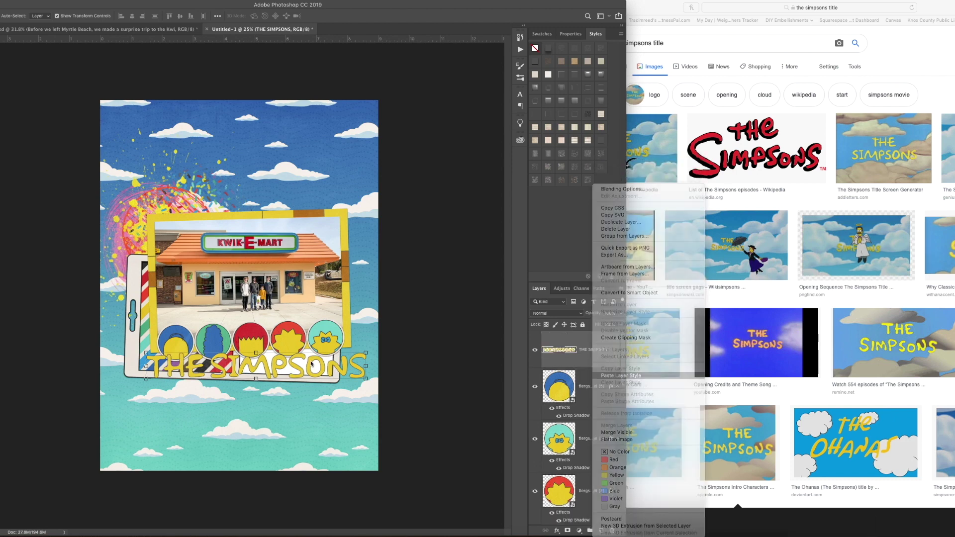
Move the THE SIMPSONS title down onto the open sky near the foot of the page.
left_click_drag(296, 369, 296, 373)
left_click_drag(130, 381, 130, 385)
left_click_drag(348, 379, 322, 438)
key("Return")
Close the browser's title image results and open the kit's neon alphabet folder instead of the marquee one.
left_click(772, 305)
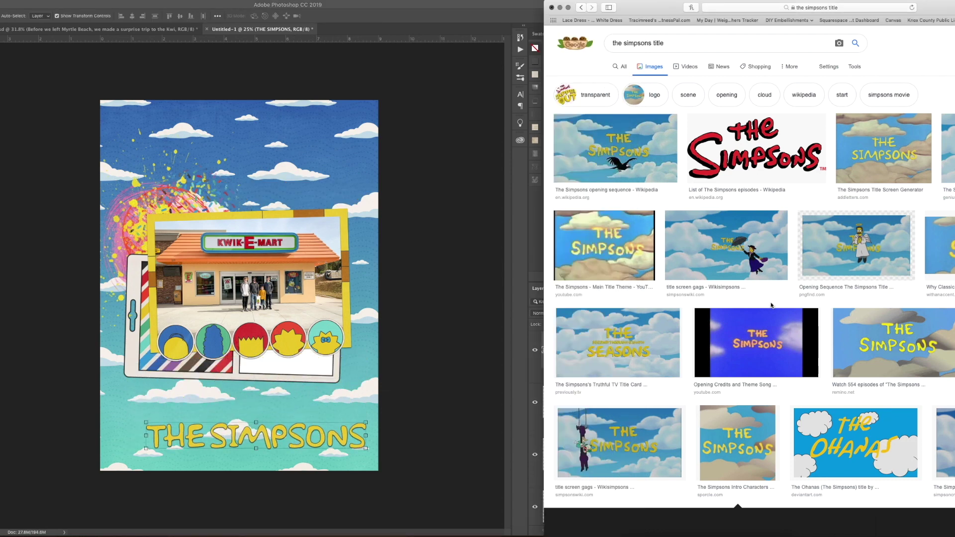
key("super+w")
left_click(687, 56)
key("super+Up")
double_click(688, 57)
scroll(688, 59, "down", 10)
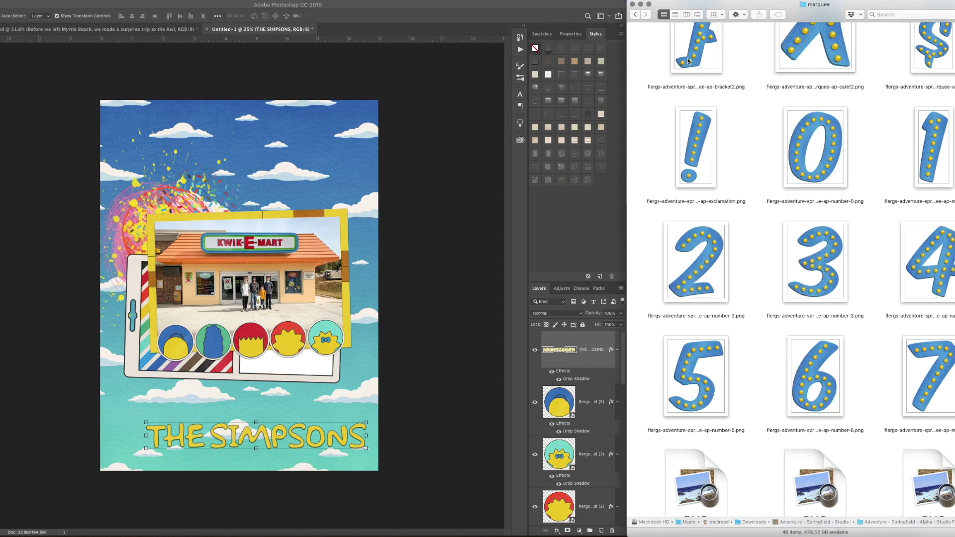
left_click(635, 15)
double_click(774, 72)
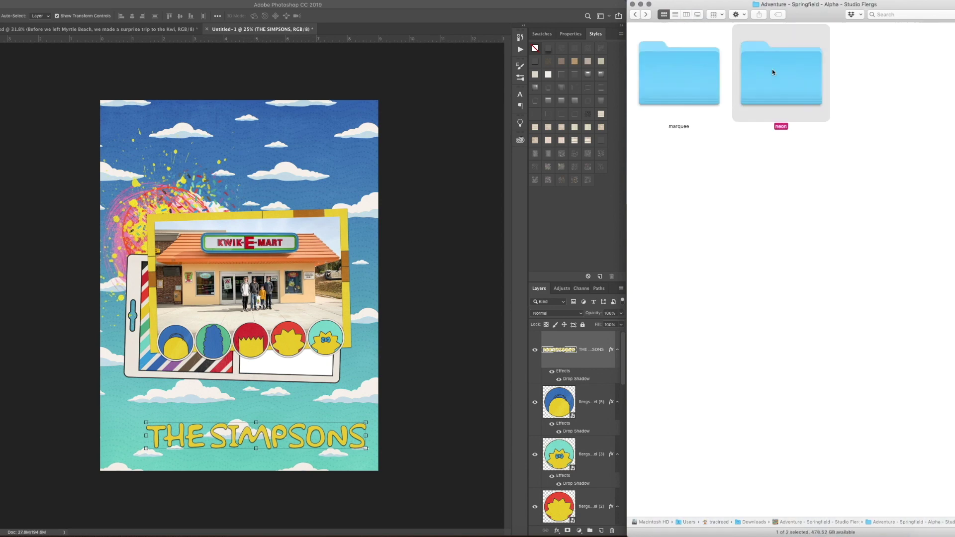
Place the red neon capitals G, I, N, S, T and V from the neon folder on the page.
scroll(852, 221, "down", 20)
left_click(696, 341)
left_click(696, 224, "super")
left_click(805, 214, "super")
scroll(805, 215, "up", 5)
scroll(805, 215, "up", 5)
left_click(927, 145, "super")
left_click(670, 149, "super")
scroll(751, 169, "down", 3)
left_click(806, 249, "super")
left_click_drag(696, 472, 379, 313)
key("Return")
key("Return")
key("Return")
key("Return")
key("Return")
key("Return")
Spell VISITING with the neon letters above the frame and group the letter layers.
scroll(592, 418, "down", 5)
left_click(591, 411, "shift")
key("Return")
key("Return")
key("Return")
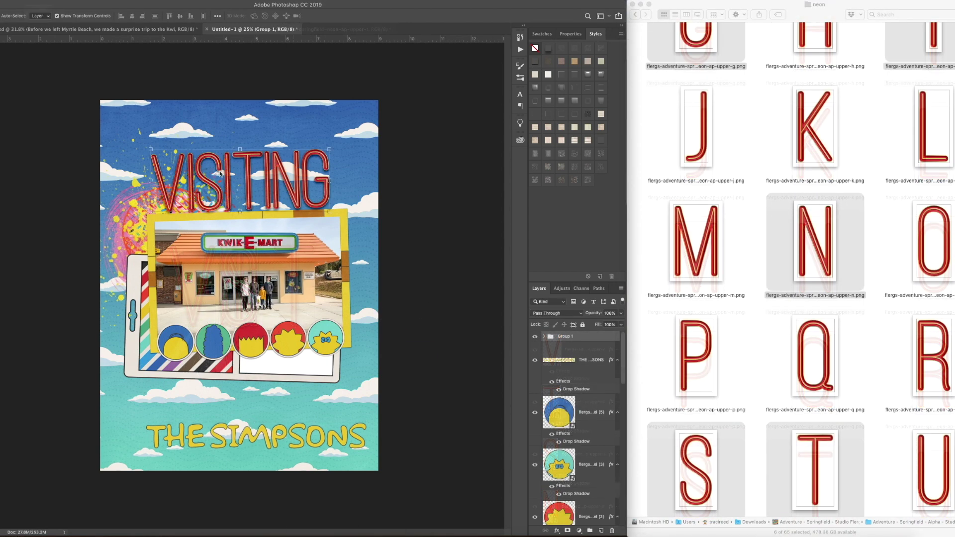
Try THE SIMPSONS beneath and overlapping VISITING above the photo, then undo the overlap and the layer reordering.
left_click_drag(257, 434, 257, 239)
key("ctrl+t")
left_click_drag(376, 239, 376, 236)
left_click_drag(307, 249, 313, 161)
key("Return")
key("super+]")
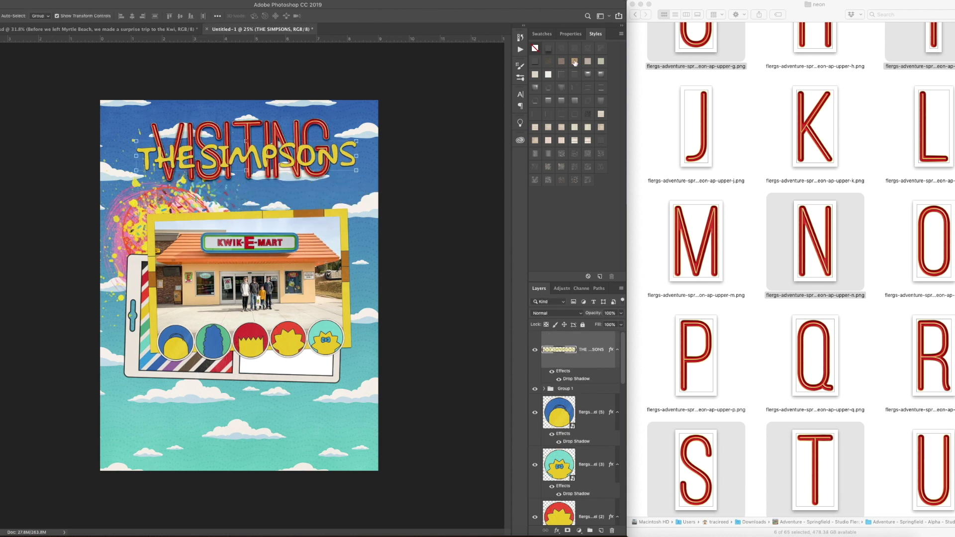
key("ctrl+z")
key("ctrl+z")
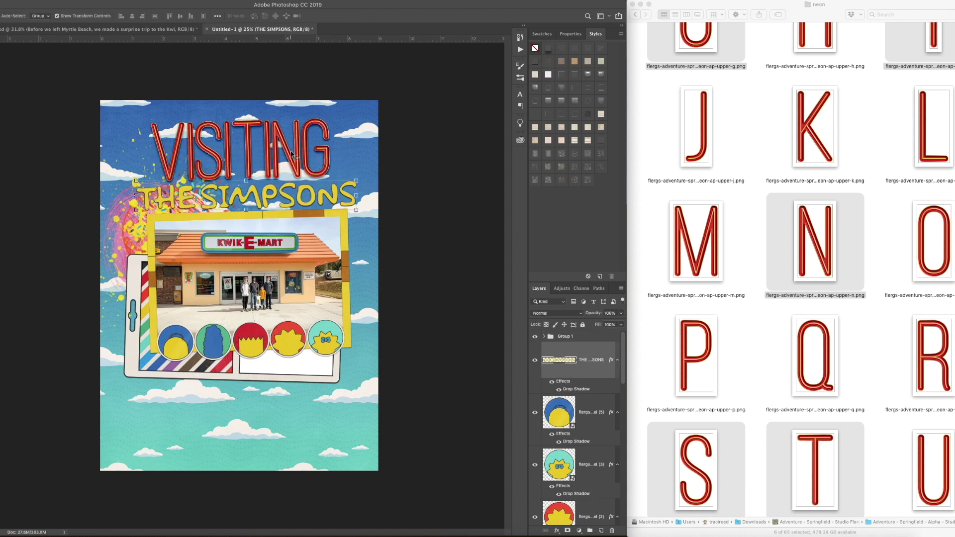
Centre VISITING on THE SIMPSONS, lower it to the frame's top edge, and move THE SIMPSONS to just below the character circles.
key("Return")
left_click(327, 152, "shift")
left_click(131, 17)
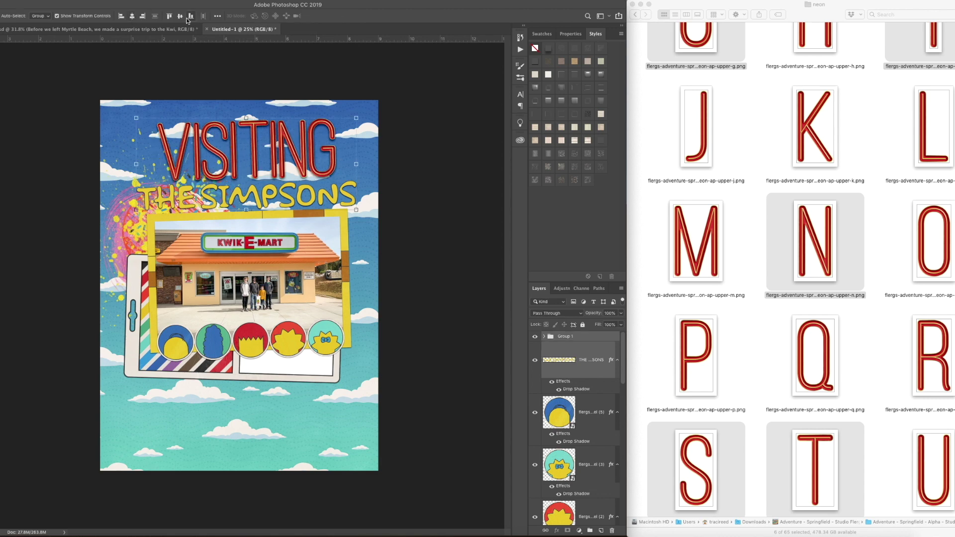
left_click(350, 201)
left_click_drag(339, 162, 326, 208)
left_click_drag(294, 446, 295, 383)
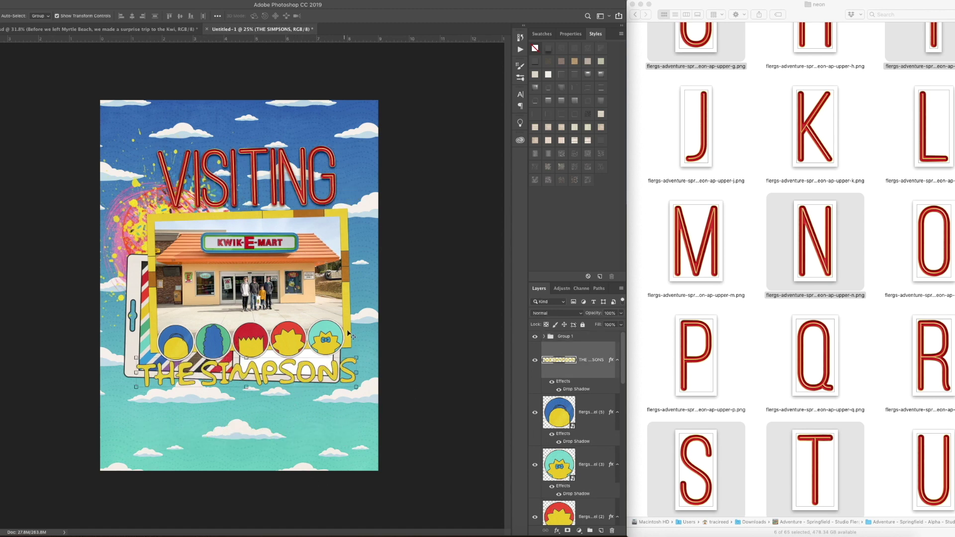
Group the five character circle layers.
left_click(591, 412)
scroll(589, 411, "down", 5)
left_click(587, 400, "shift")
key("super+h")
left_click(179, 534)
key("super+g")
Centre the VISITING lettering horizontally over the photo and its yellow frame.
left_click(586, 416)
left_click(585, 462, "shift")
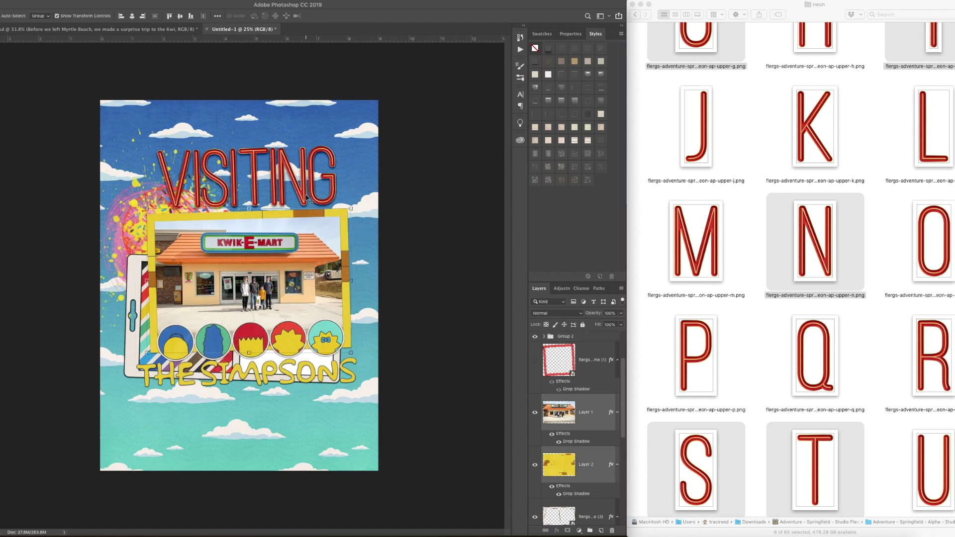
left_click(133, 16)
left_click(478, 283)
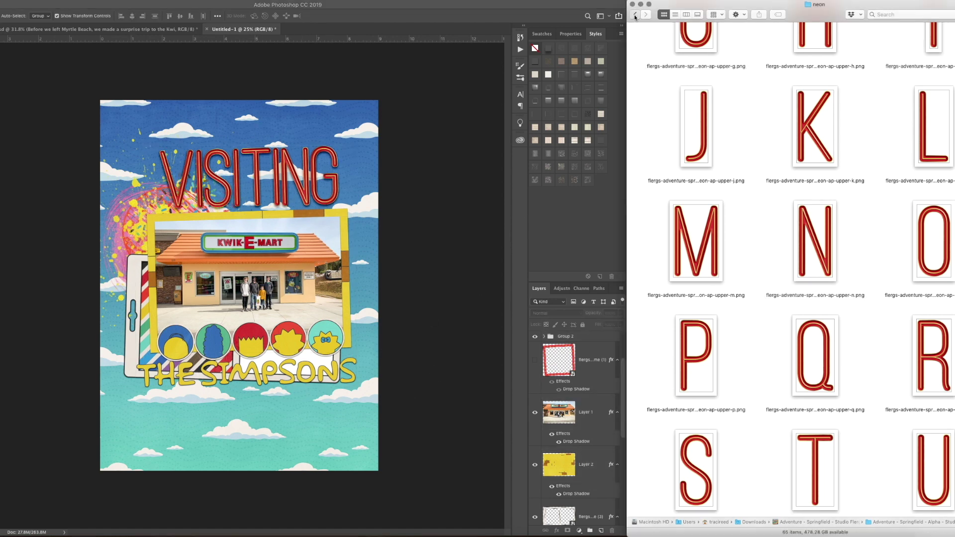
Return to the main kit folder and look over its SPRINGFIELD title elements.
left_click(636, 14)
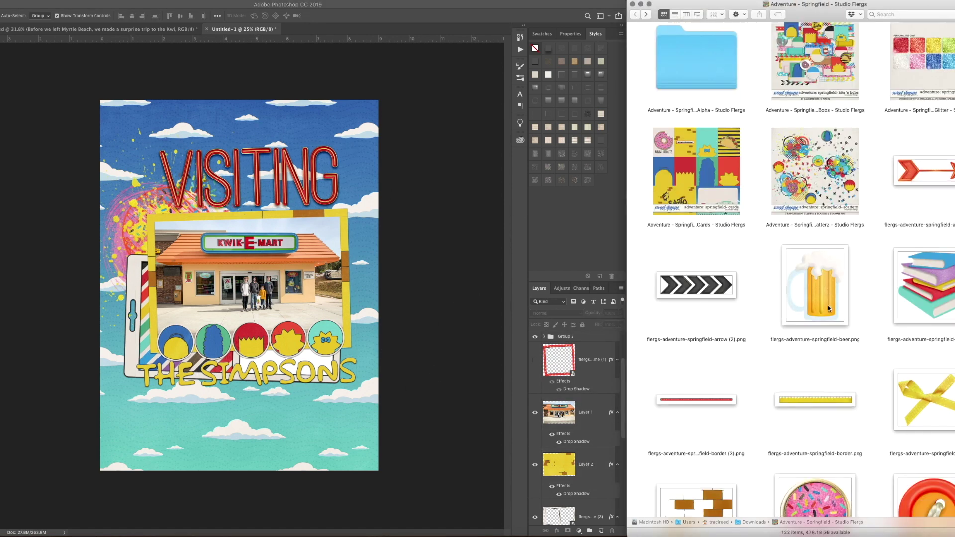
scroll(796, 268, "down", 15)
left_click_drag(696, 340, 333, 408)
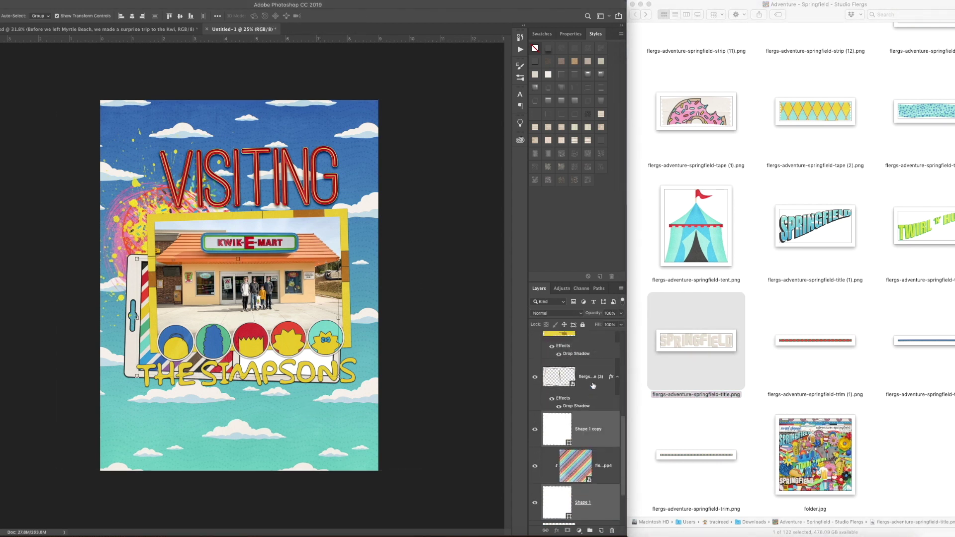
Move the phone frame with its striped and white backing up behind the photo and delete the paint splatter.
left_click_drag(132, 357, 137, 337)
left_click(142, 197)
key("Delete")
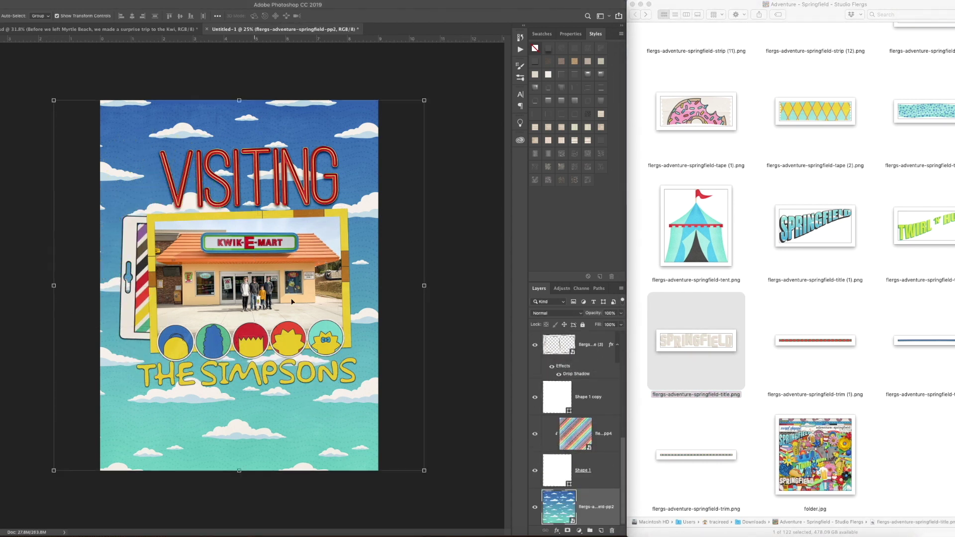
Move the character circles and the THE SIMPSONS title down so the circles sit just below the yellow frame.
left_click(77, 298)
left_click(195, 361)
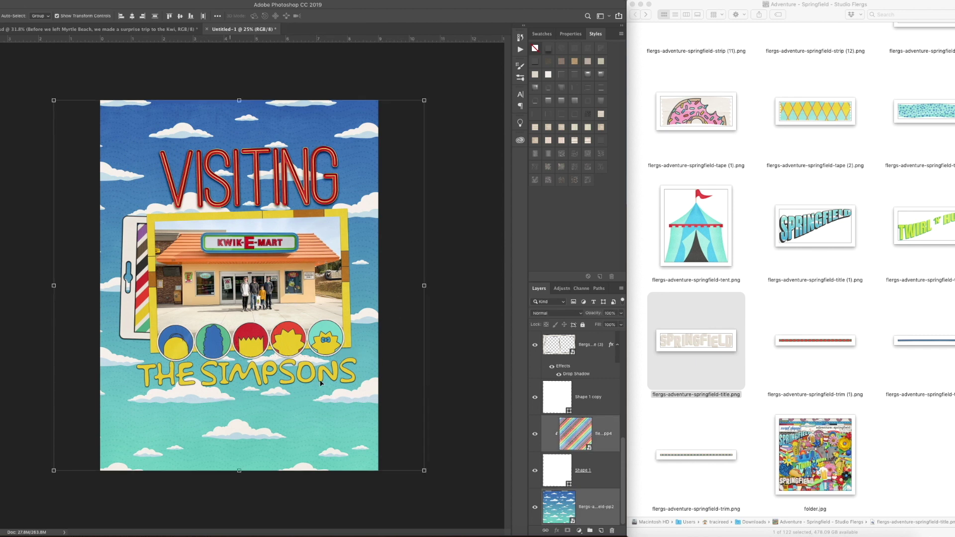
left_click_drag(162, 339, 162, 368)
left_click(142, 299)
left_click(587, 417)
scroll(592, 448, "down", 3)
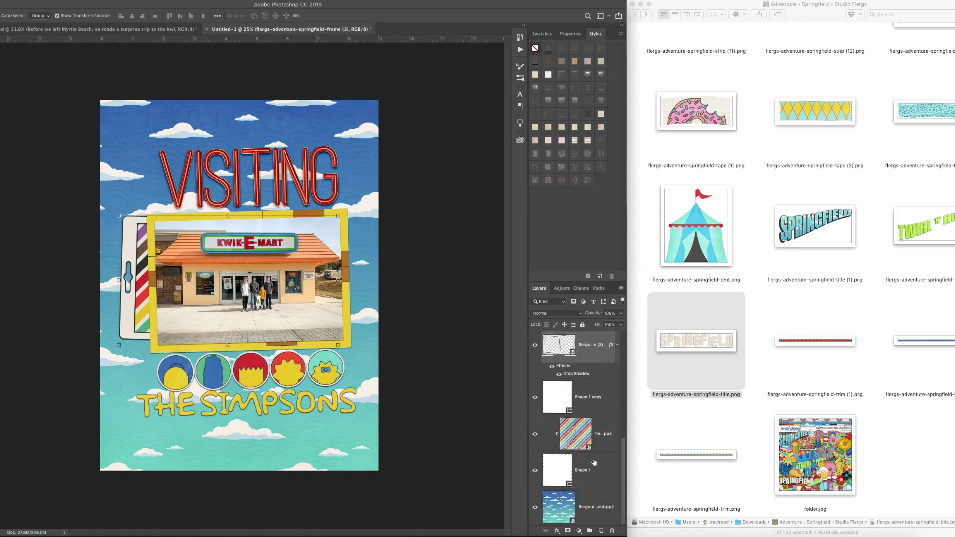
left_click(594, 463, "shift")
key("Delete")
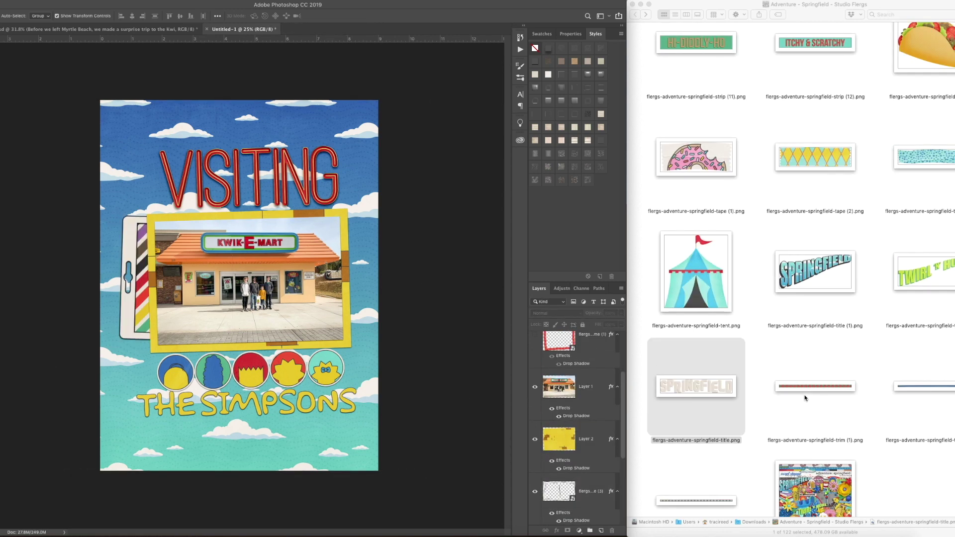
Try the pink donut tape and the yellow diamond tape across the photo frame's lower-right corner.
left_click_drag(251, 293, 367, 319)
key("Return")
key("ctrl+t")
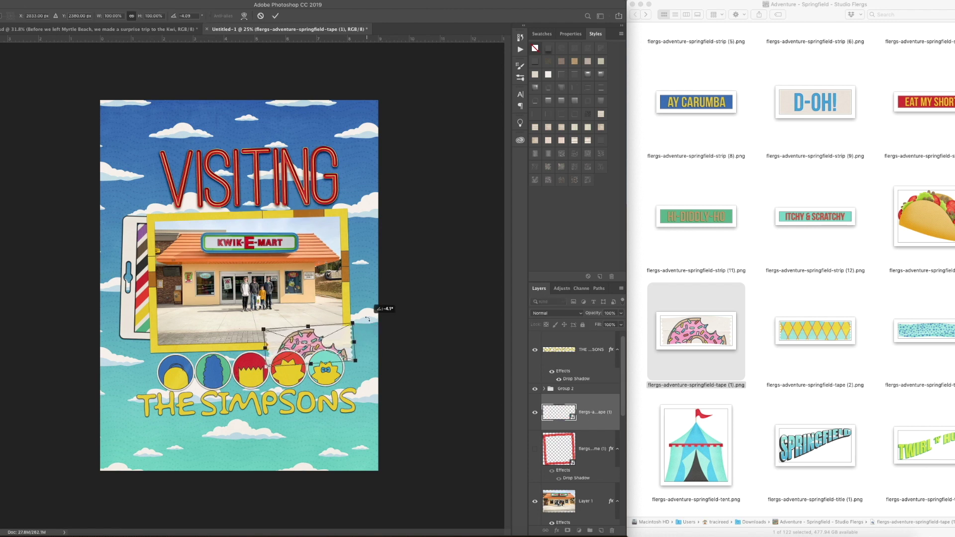
key("Escape")
left_click_drag(807, 329, 315, 345)
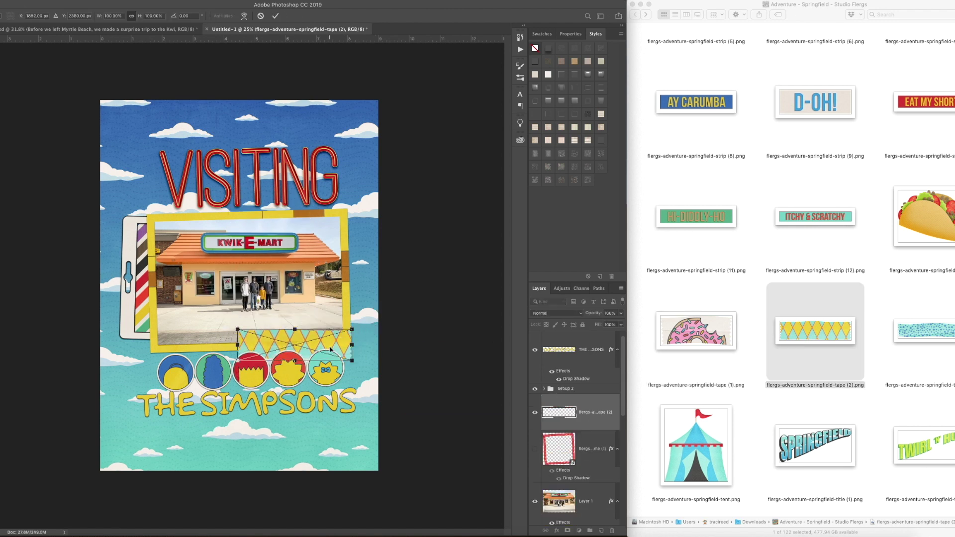
key("Escape")
Place the SPRINGFIELD U.S.A word strip on the photo and paste the drop shadow style onto it.
scroll(850, 238, "up", 2)
scroll(851, 239, "up", 1)
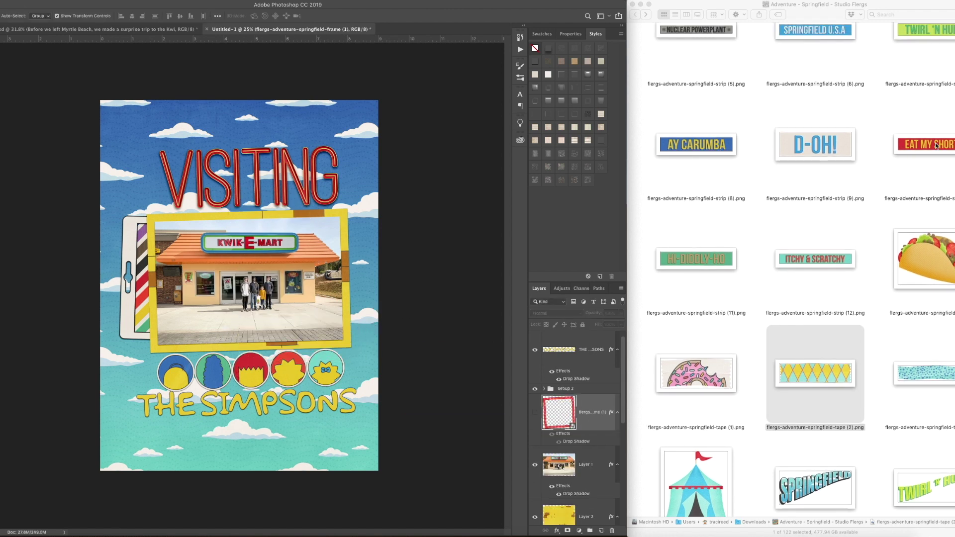
scroll(936, 146, "up", 10)
left_click_drag(815, 303, 264, 303)
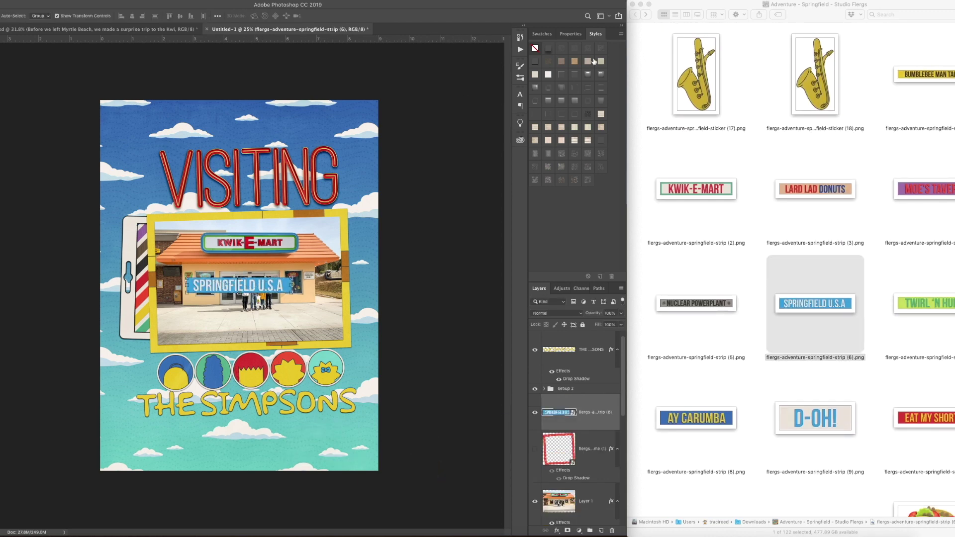
left_click(593, 61)
right_click(589, 411)
left_click(611, 388)
Try the SPRINGFIELD U.S.A strip beneath the title, then position it slightly rotated on the photo's lower-right corner.
left_click_drag(274, 287, 275, 427)
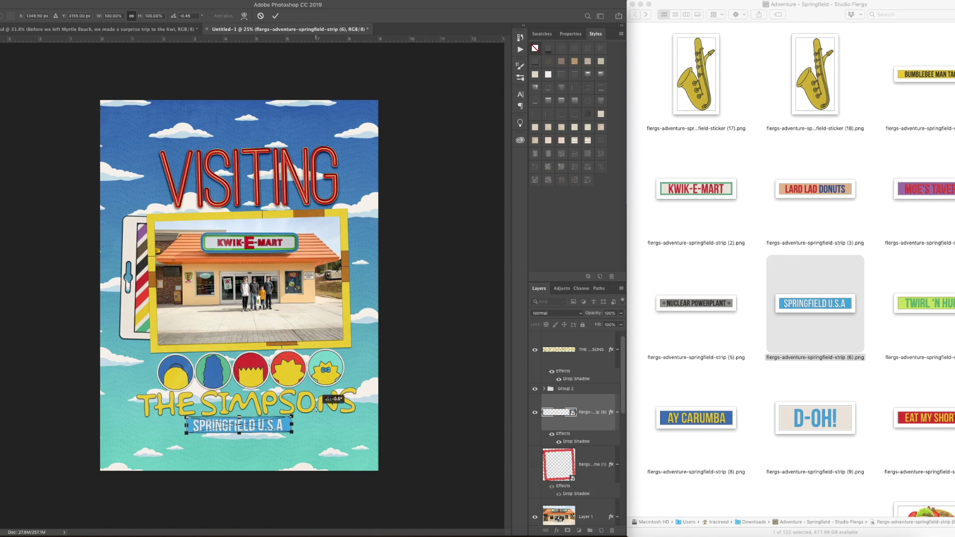
left_click_drag(287, 418, 350, 290)
left_click_drag(247, 322, 274, 326)
Place a reduced cooling towers sticker at the photo's upper-left corner, layered behind the photo, frame and VISITING just above the background paper.
scroll(796, 249, "up", 10)
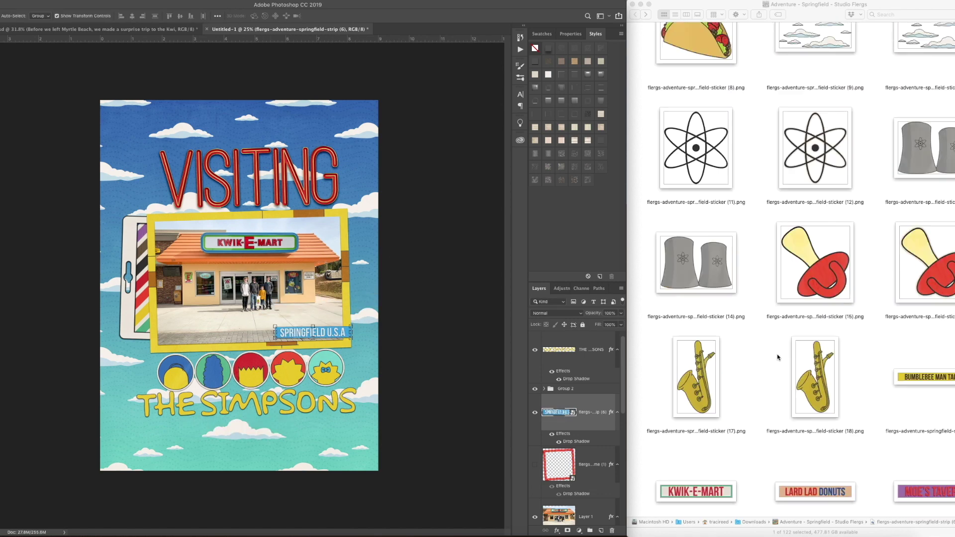
left_click(941, 273)
key("space")
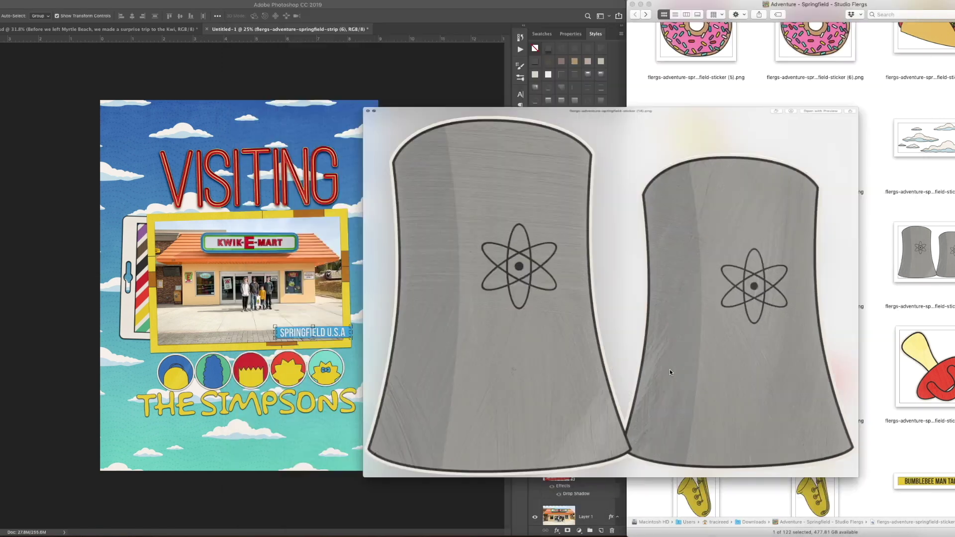
key("space")
left_click_drag(920, 254, 235, 197)
left_click_drag(295, 144, 262, 169)
left_click_drag(224, 228, 199, 198)
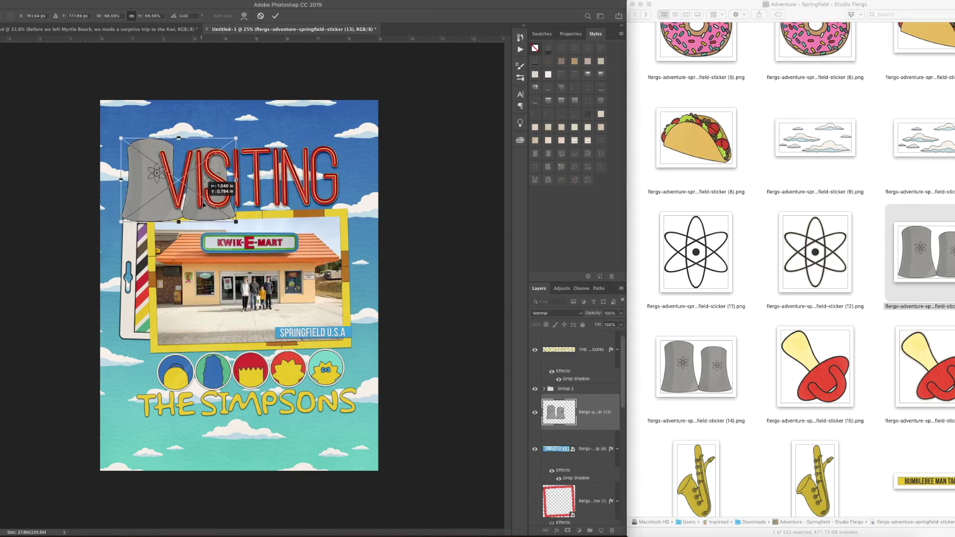
key("Return")
key("shift+super+bracketleft")
key("super+bracketright")
Scale down the VISITING title so it sits at the right above the photo, uncovering more of the cooling towers.
left_click(199, 198)
key("super+t")
left_click_drag(159, 145, 195, 164)
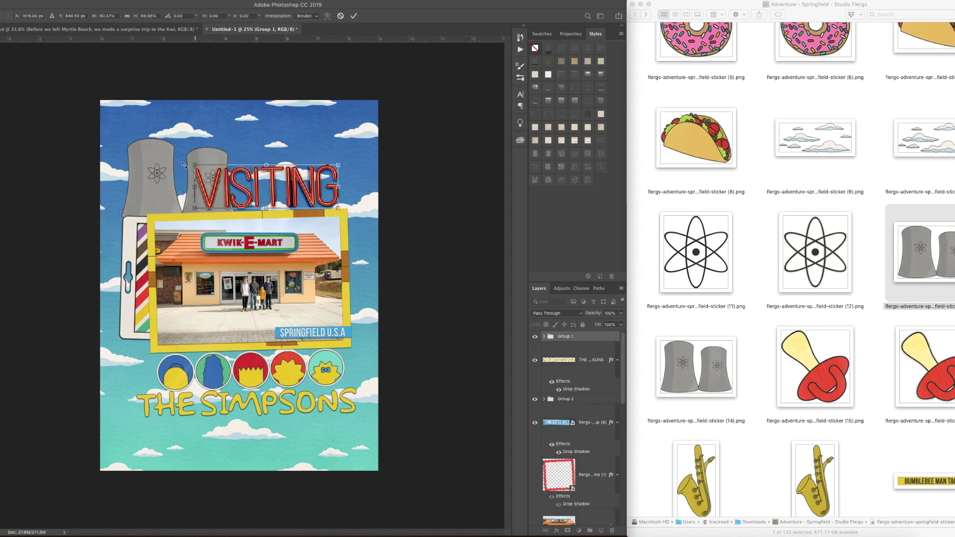
key("Return")
Scale down the cooling towers sticker behind the photo's upper-left corner and nudge the VISITING title slightly down and right.
left_click(149, 159)
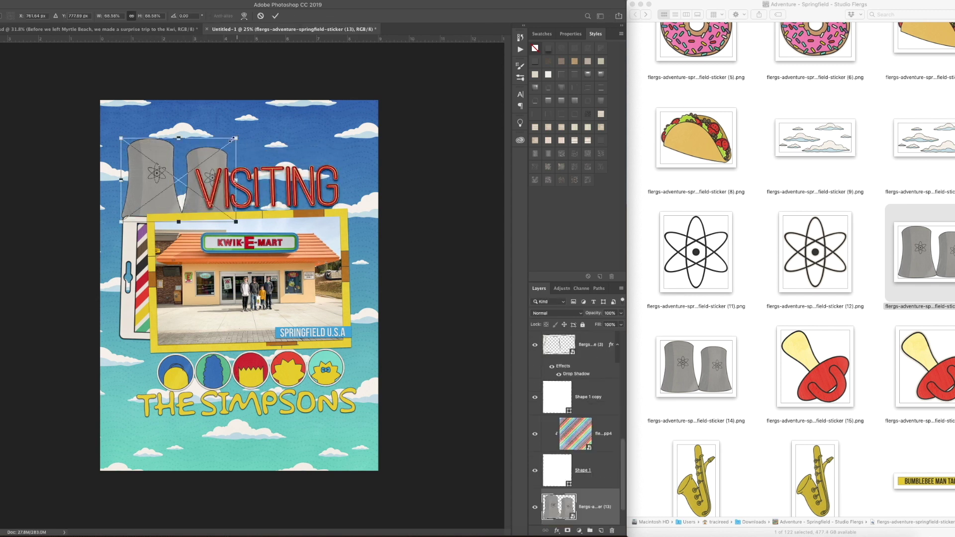
key("super+t")
left_click_drag(168, 187, 171, 187)
key("Return")
left_click_drag(230, 204, 233, 207)
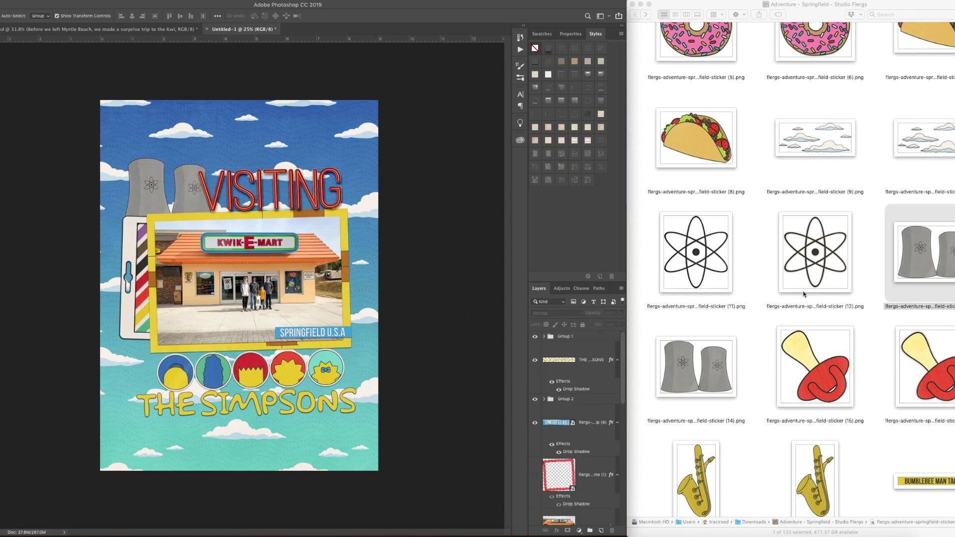
Place the red flower (2), reduced, at the photo's lower-right corner and apply the drop shadow style.
scroll(795, 288, "up", 2)
scroll(878, 227, "up", 20)
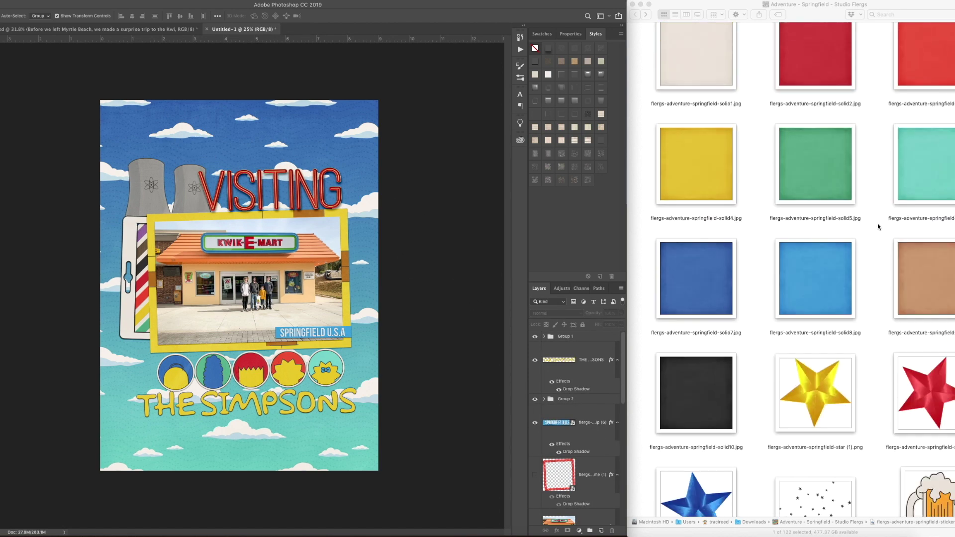
scroll(878, 226, "up", 20)
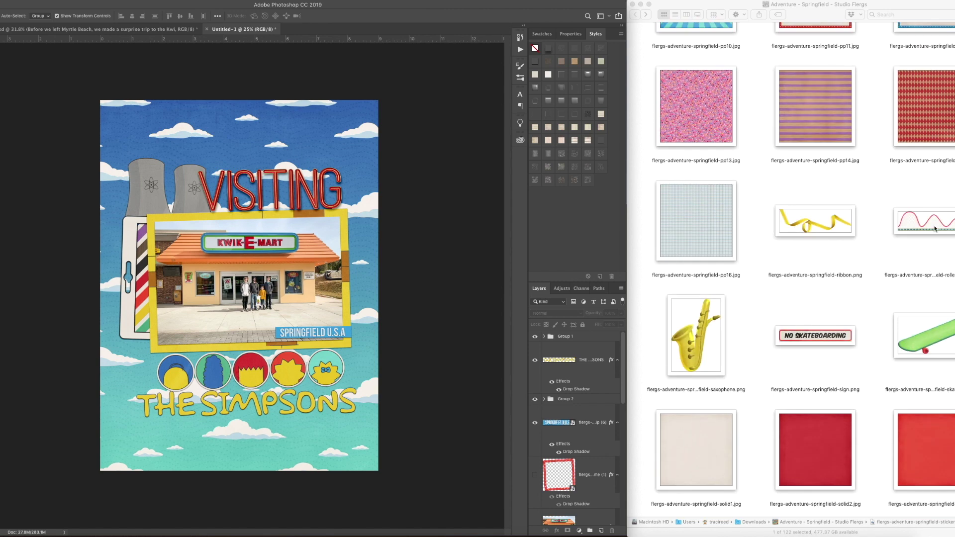
scroll(869, 216, "up", 5)
left_click_drag(697, 189, 351, 328)
left_click_drag(352, 293, 345, 319)
key("Return")
left_click(535, 62)
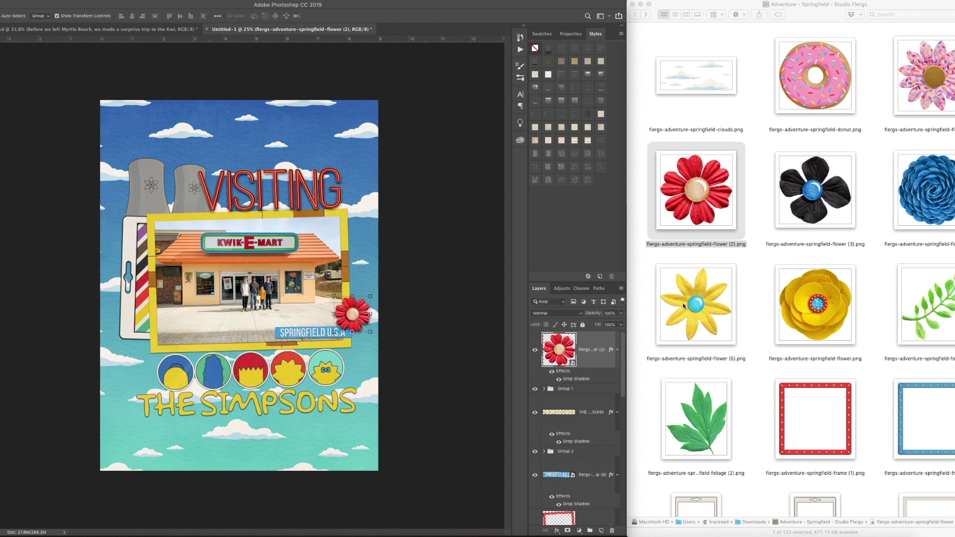
Place the yellow flower (5) beside the red flower with the drop shadow style, reduced and slightly rotated.
left_click_drag(685, 306, 347, 281)
left_click(535, 62)
left_click_drag(208, 254, 321, 300)
key("Return")
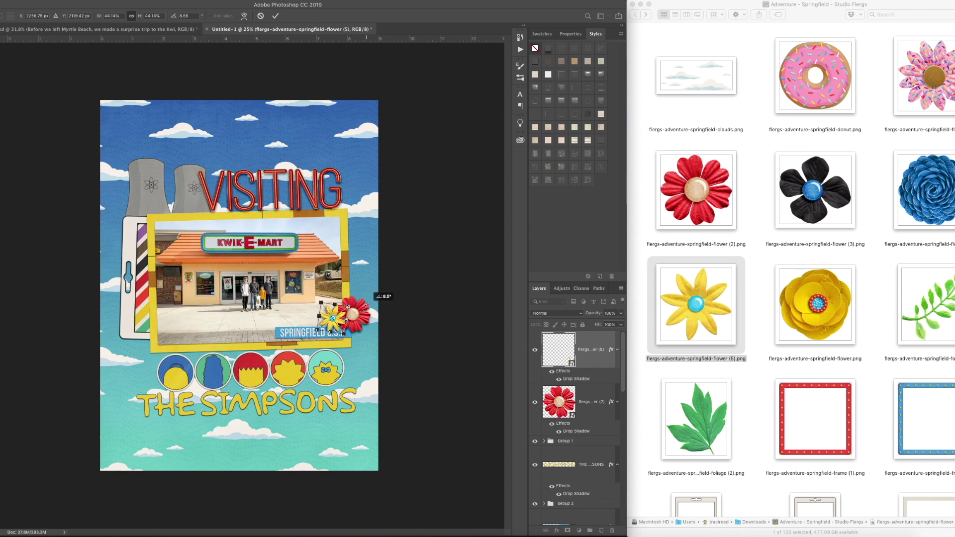
key("Return")
Rearrange the flowers so the yellow one overlaps the lower right of the red one at the photo's corner.
left_click(184, 1)
left_click(198, 171)
mouse_move(339, 317)
left_mouse_down()
mouse_move(358, 298)
mouse_move(353, 323)
left_mouse_up()
left_click(361, 313)
left_click(399, 307)
key("Return")
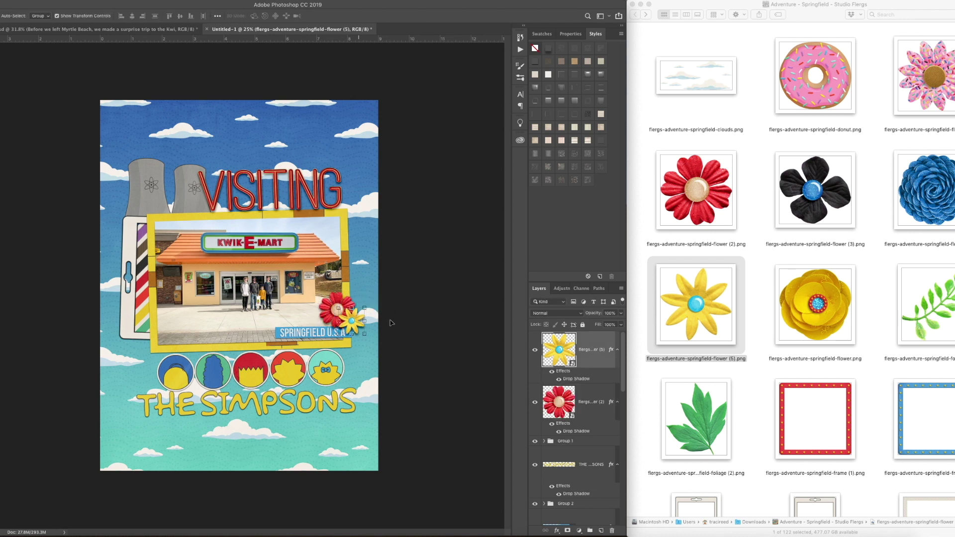
left_click(390, 322)
Place the green foliage (2) leaf, reduced and rotated, behind the flowers with a drop shadow.
left_click(341, 290)
left_click_drag(679, 424, 383, 259)
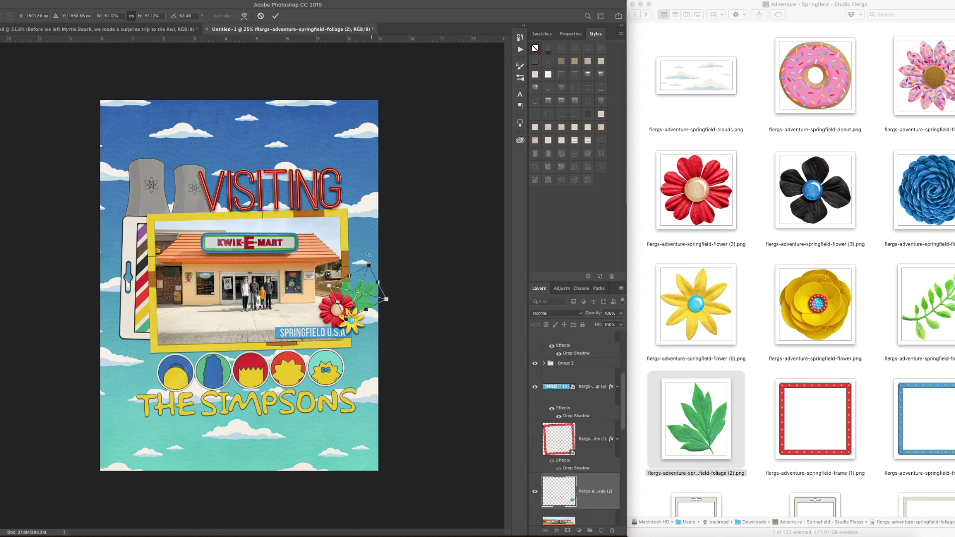
key("Return")
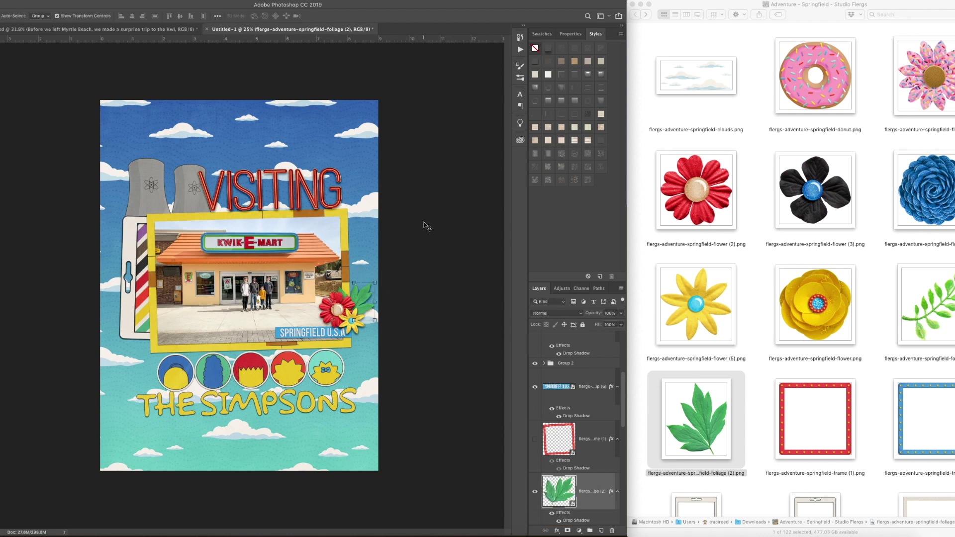
left_click(425, 228)
Move the character circles and THE SIMPSONS title up so the circles touch the photo frame's lower edge.
scroll(826, 396, "down", 4)
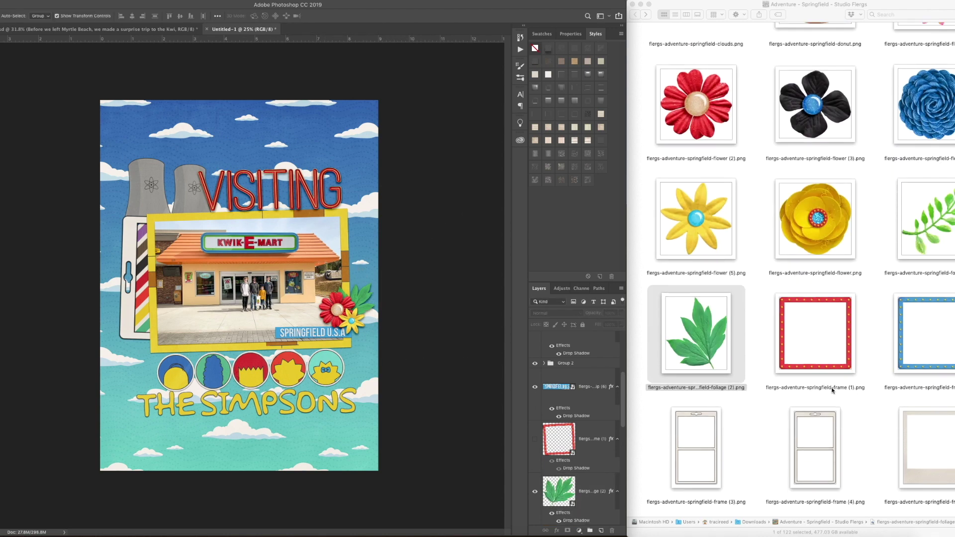
scroll(825, 396, "down", 3)
left_click_drag(484, 437, 172, 355)
left_click(143, 381, "shift")
left_click(535, 61)
key("super+z")
left_click(447, 199)
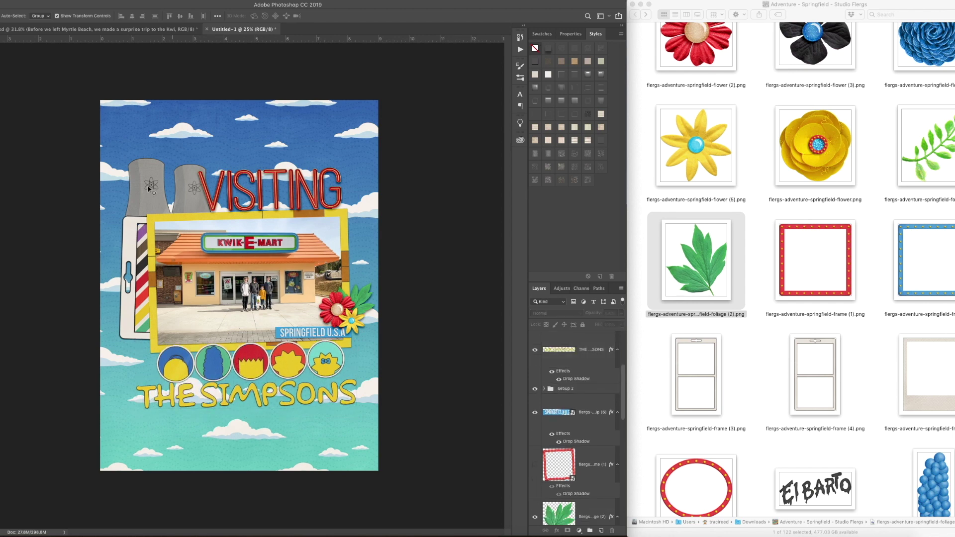
Paste the drop shadow layer style onto the cooling towers sticker.
left_click(151, 192)
right_click(604, 500)
left_click(671, 382)
Place the bricks element, reduced, behind the photo's lower-left corner and put a copy behind its right edge.
scroll(811, 338, "down", 5)
scroll(810, 338, "up", 10)
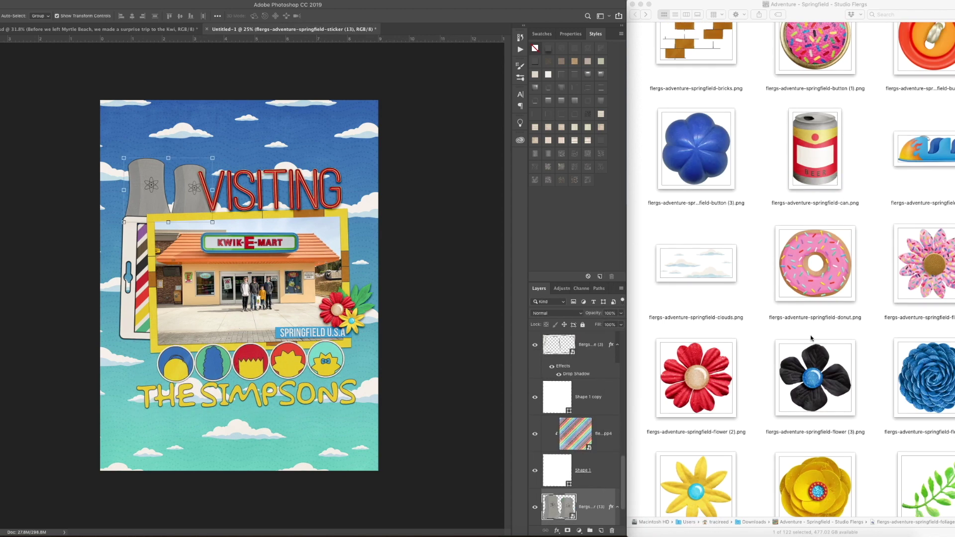
left_click_drag(652, 272, 180, 346)
key("Return")
left_click_drag(146, 379, 139, 371)
left_click_drag(228, 294, 193, 321)
key("Return")
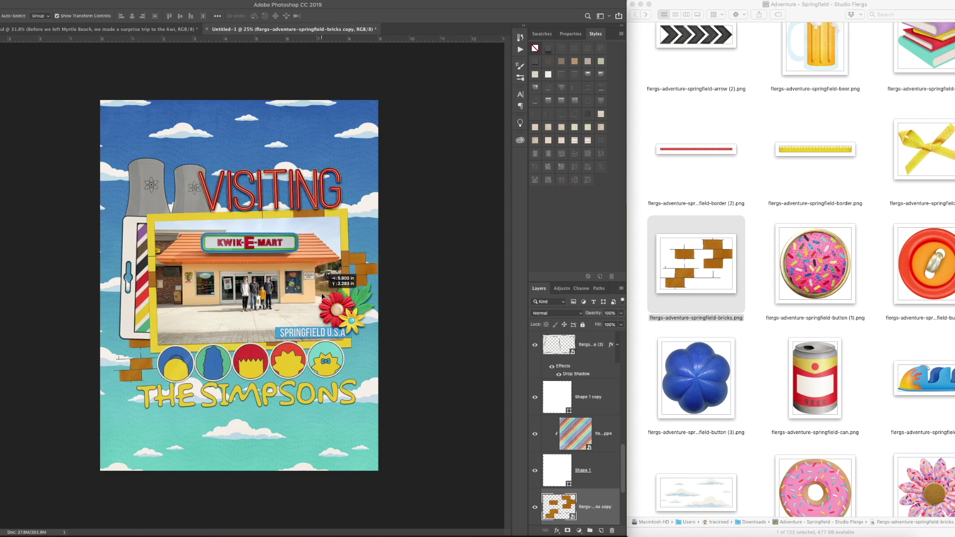
Select all the elements above the background paper and shift them slightly left on the page.
key("super+alt+a")
left_click(157, 130, "shift")
left_click_drag(113, 157, 128, 173)
key("Return")
key("super+z")
left_click(378, 158)
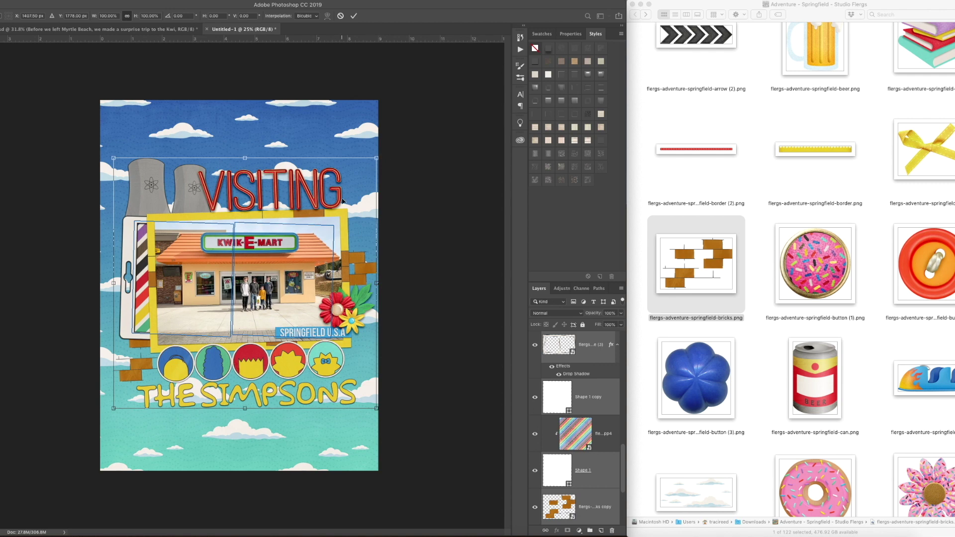
left_click_drag(365, 186, 370, 186)
scroll(892, 394, "up", 3)
key("Return")
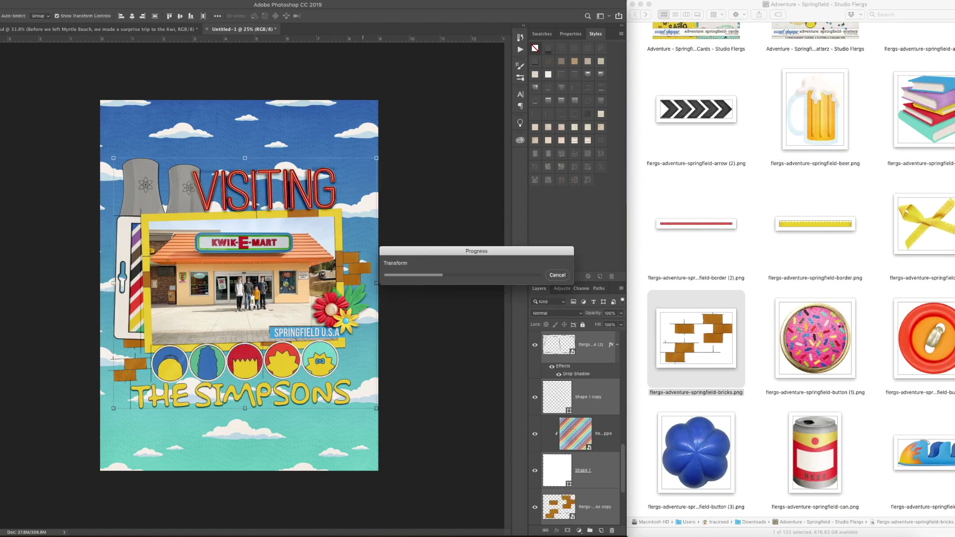
Open the kit's Bits N Bobs folder and place the red diagonal-striped tape, bb (32), on the page.
scroll(841, 323, "up", 5)
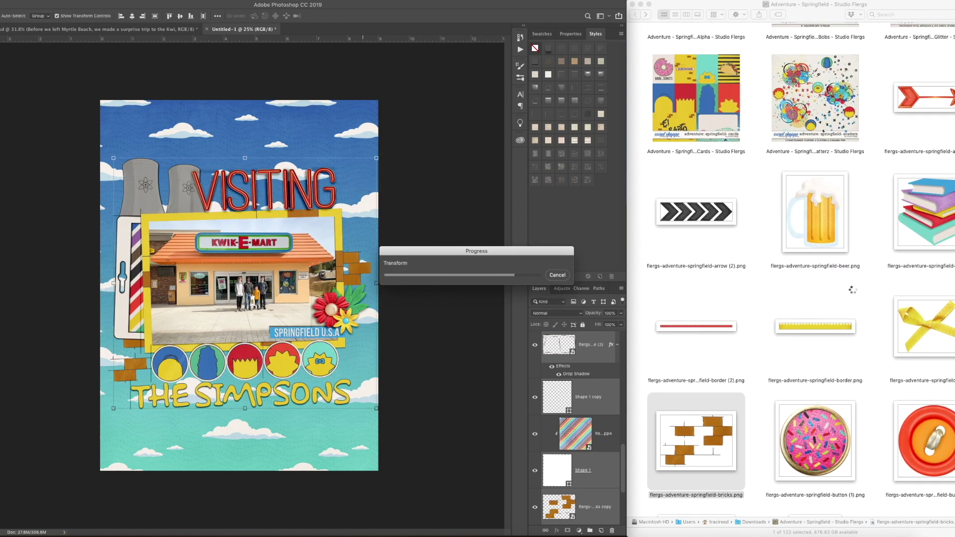
scroll(846, 149, "up", 3)
double_click(839, 66)
scroll(839, 66, "down", 10)
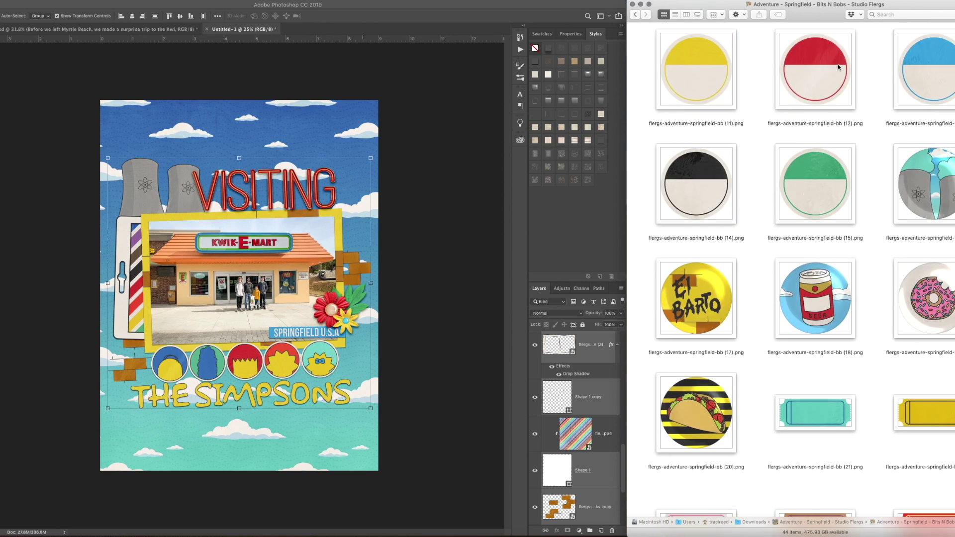
scroll(839, 67, "down", 5)
scroll(838, 67, "down", 7)
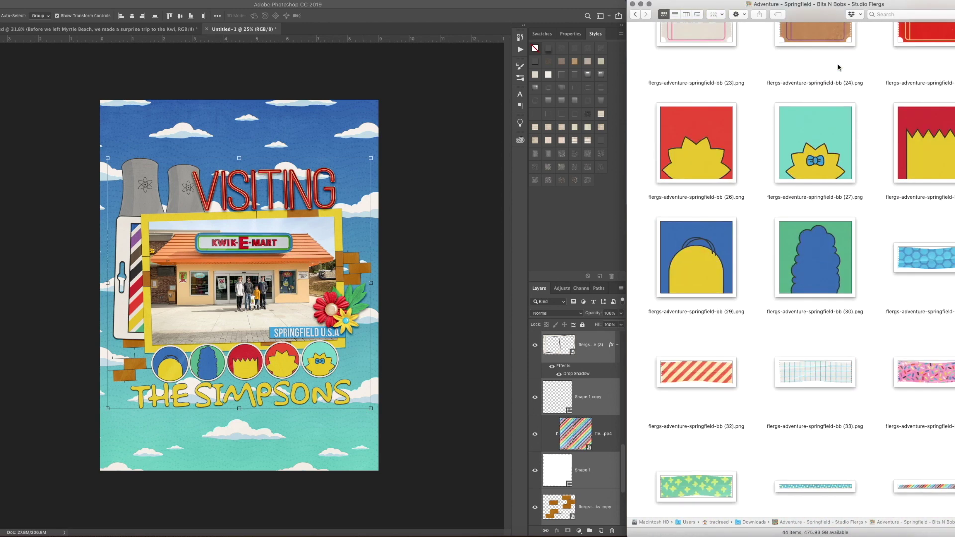
left_click_drag(696, 372, 256, 205)
key("Return")
Paste the drop shadow onto the striped tape, layer it above the photo, and position it upright, reduced, over the phone frame.
right_click(596, 350)
left_click(617, 356)
left_click_drag(600, 357, 592, 384)
left_click_drag(289, 194, 134, 249)
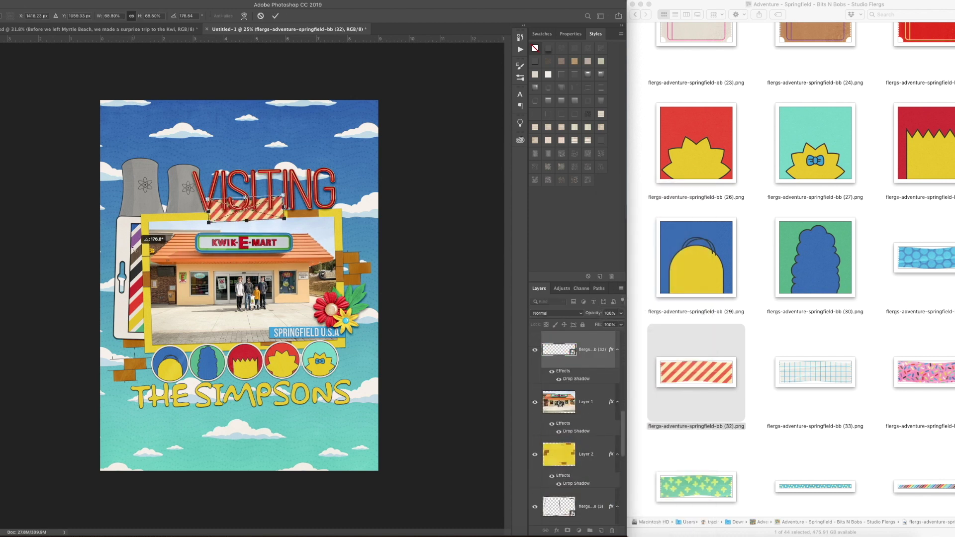
left_click_drag(245, 198, 109, 282)
left_click_drag(144, 343, 138, 311)
key("Return")
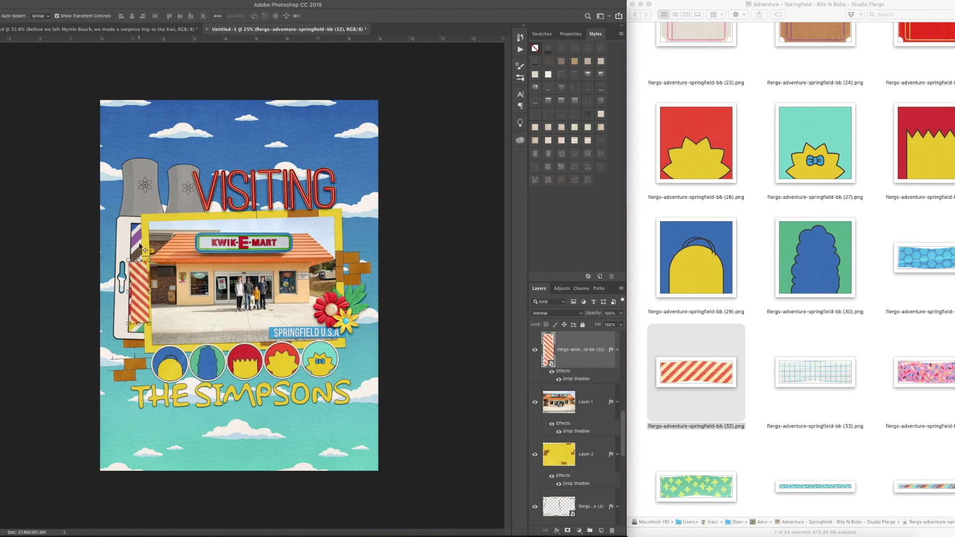
Delete the rainbow-striped paper inside the phone frame and nudge the red striped tape back into position.
left_click(140, 246)
key("Delete")
mouse_move(138, 277)
left_mouse_down()
mouse_move(141, 241)
mouse_move(140, 274)
left_mouse_up()
Set the striped tape's drop shadow blend mode to Color Burn and move the tape onto the photo frame's left edge.
double_click(588, 380)
left_click(554, 349)
left_click(564, 343)
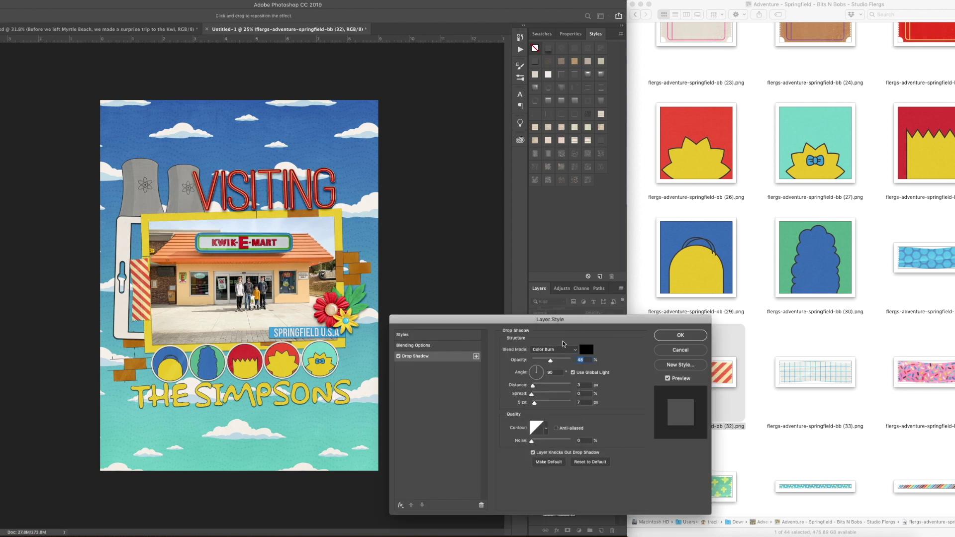
key("Return")
left_click_drag(143, 288, 148, 287)
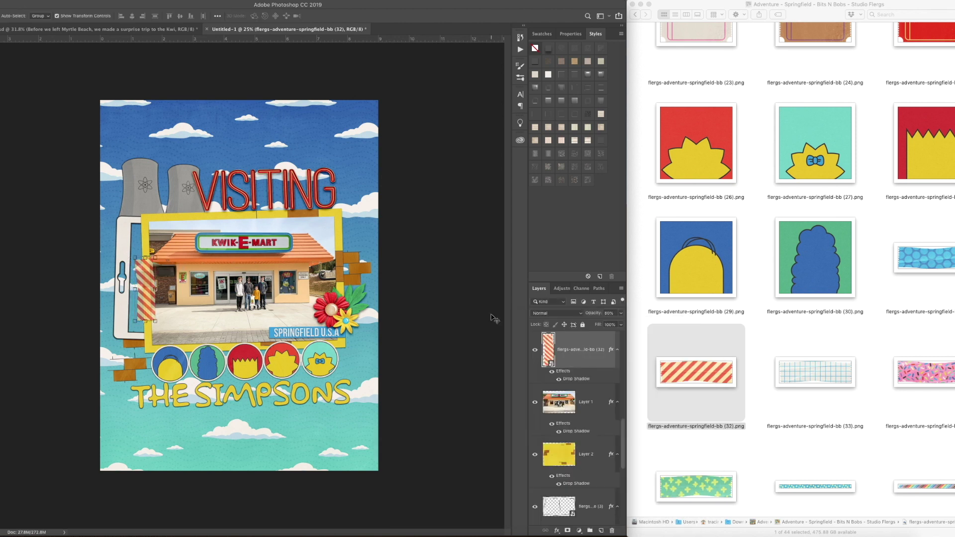
Place the blue patterned tape, bb (36), and the rainbow-striped tape, bb (37), across the page.
scroll(810, 420, "down", 4)
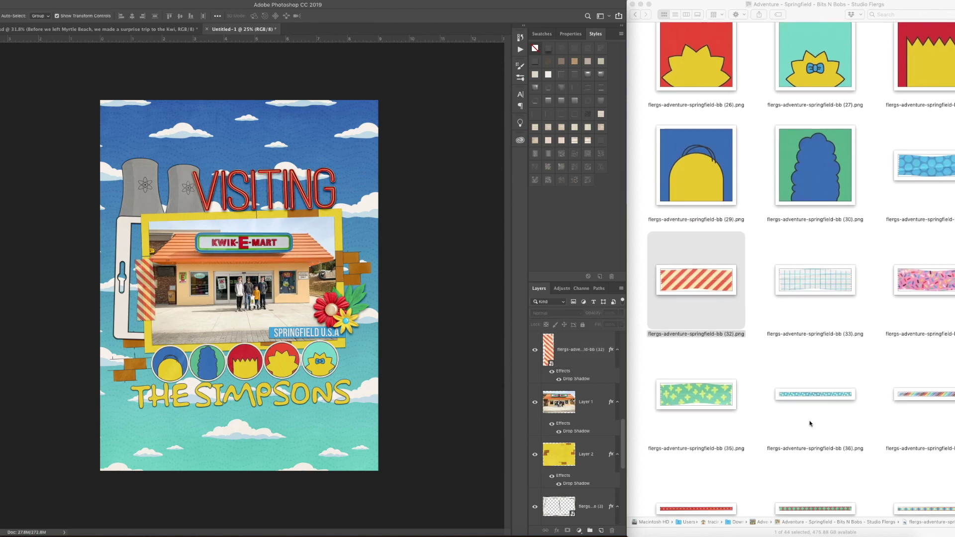
left_click(824, 393)
key("space")
left_click_drag(824, 392, 257, 282)
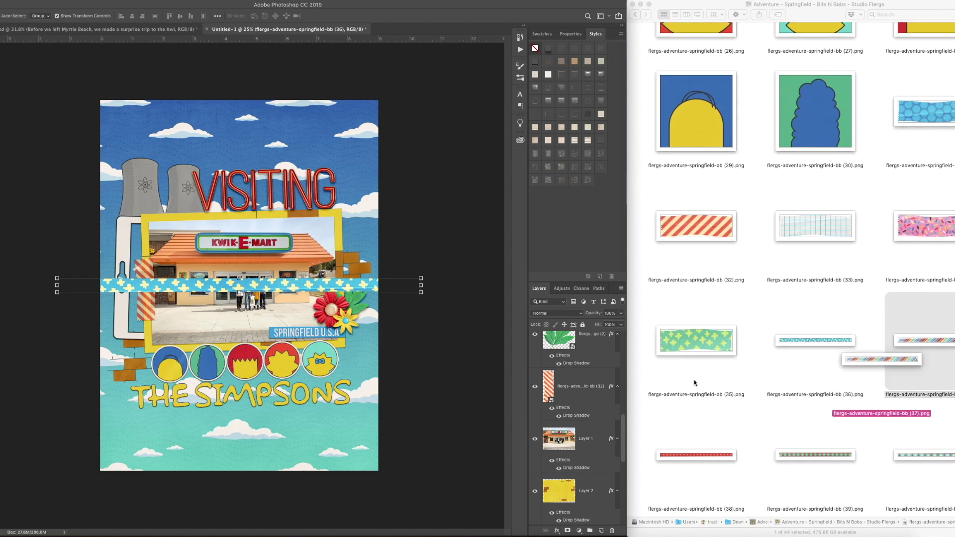
left_click_drag(693, 386, 239, 285)
Preview the red star tape, bb (38), and place it on the page at 100% width and height.
left_click(697, 454)
key("space")
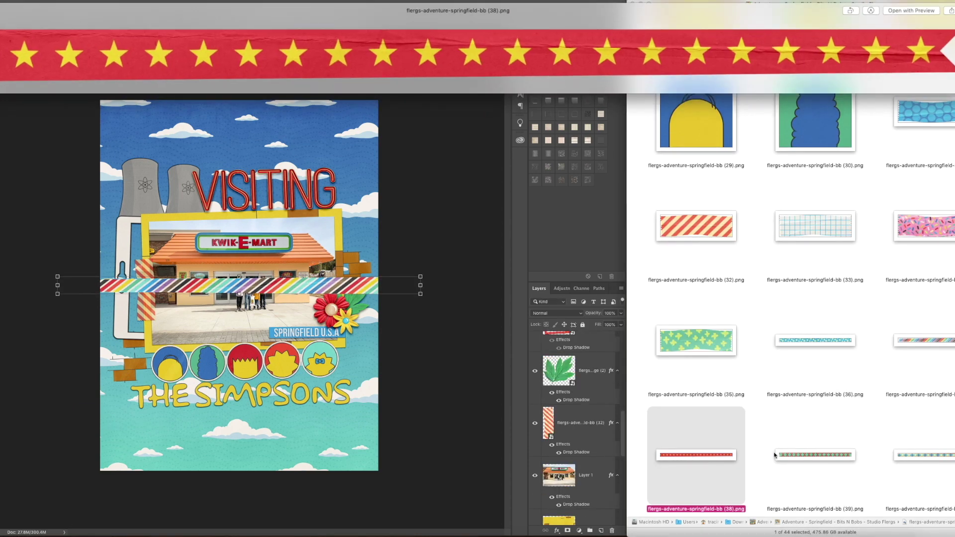
left_click_drag(696, 455, 284, 383)
type("100")
key("Return")
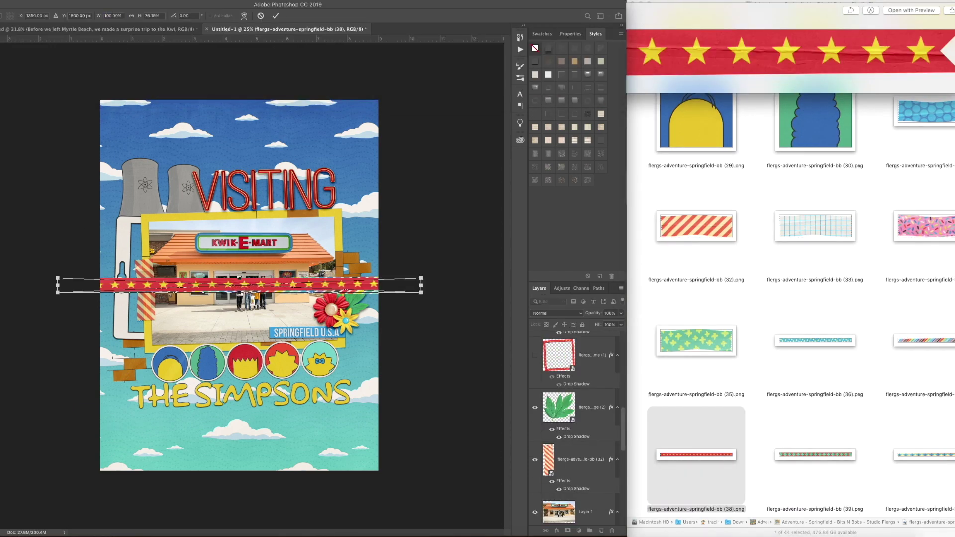
left_click(132, 17)
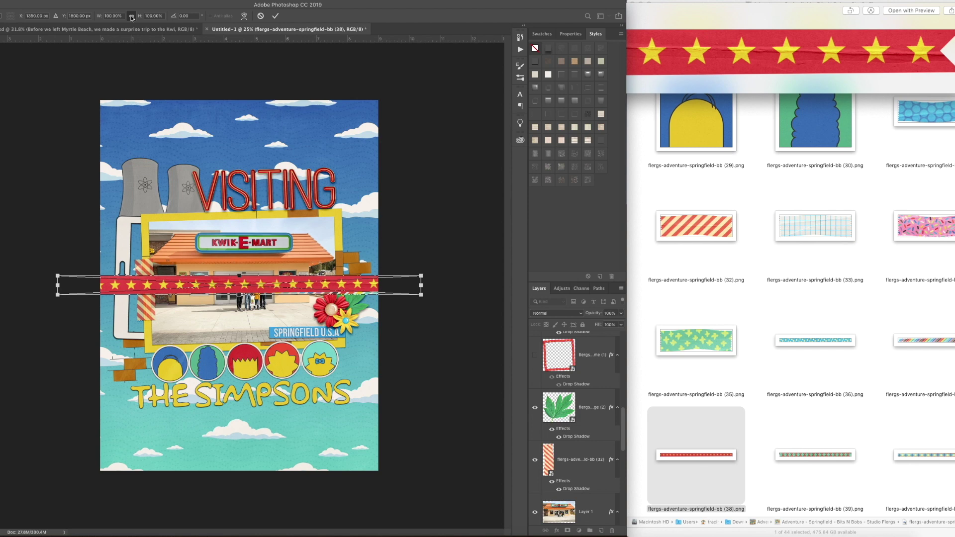
left_click(668, 59)
key("space")
Reduce the red star tape and position it, slightly rotated, directly beneath THE SIMPSONS title.
left_click(287, 402)
left_click_drag(279, 288, 280, 423)
mouse_move(420, 410)
left_mouse_down()
mouse_move(358, 415)
mouse_move(401, 409)
left_mouse_up()
left_click_drag(321, 418, 325, 415)
key("Return")
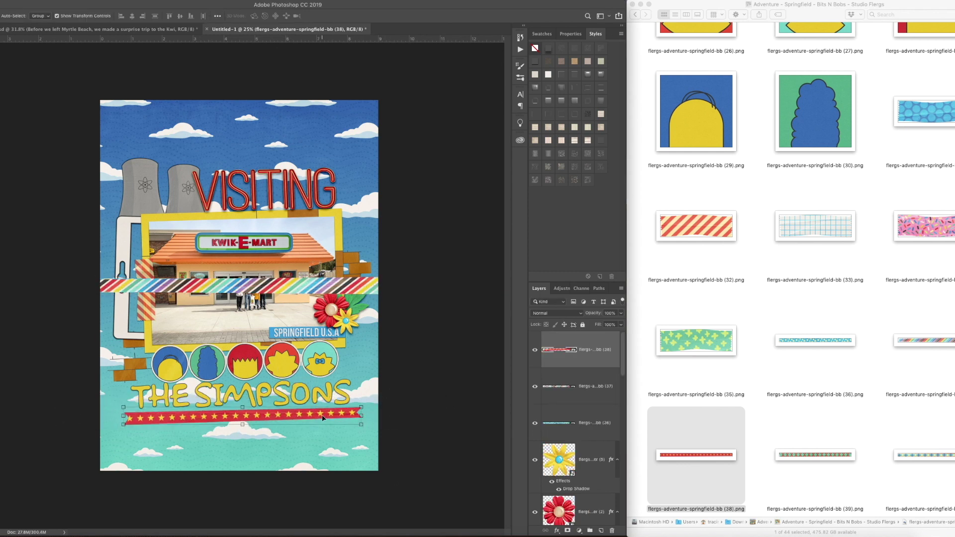
Paste the drop shadow layer style onto the red star tape.
left_click(287, 286)
left_click(592, 353)
right_click(591, 360)
left_click(606, 402)
Move the rainbow-striped tape beneath the red star tape, reduce it, and paste the drop shadow style onto it.
left_click(592, 402)
left_click_drag(289, 287, 288, 434)
left_click_drag(421, 423, 380, 420)
left_click_drag(307, 434, 304, 433)
key("Return")
right_click(587, 405)
left_click(604, 396)
Try the blue patterned tape, reduced, beneath the rainbow-striped tape, then delete it from the page.
left_click(288, 286)
left_click_drag(421, 276, 359, 285)
left_click_drag(324, 285, 325, 447)
key("Return")
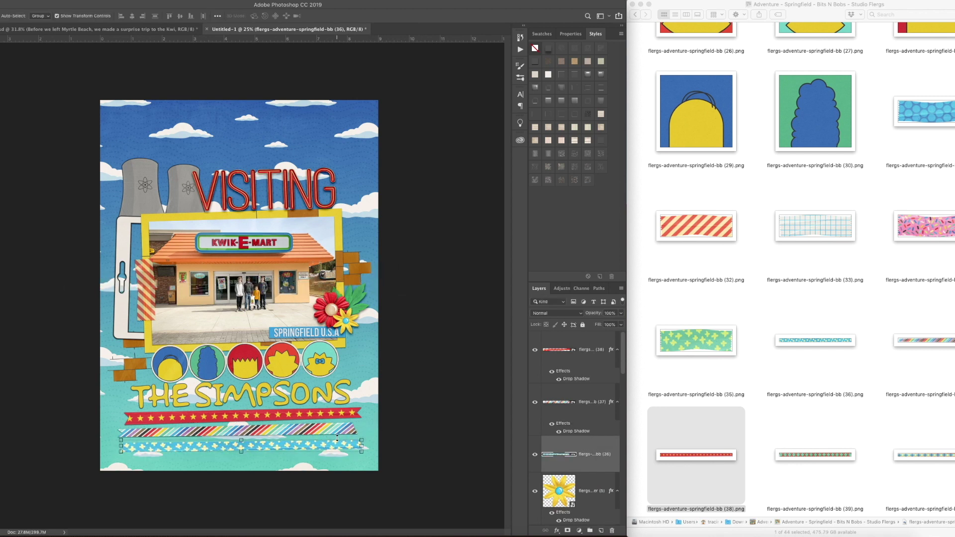
key("BackSpace")
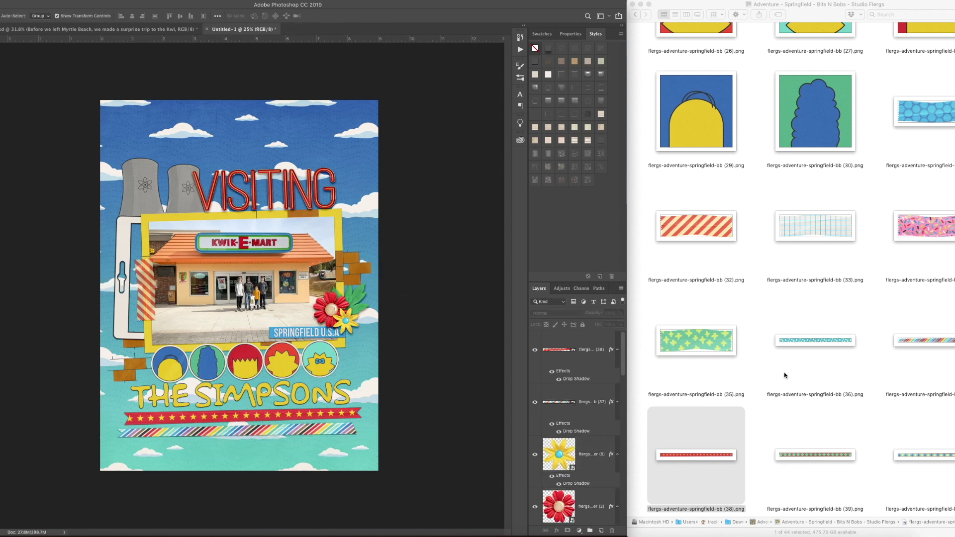
Preview the pink sprinkle tape, bb (41), in the Bits N Bobs folder.
scroll(721, 403, "down", 4)
left_click(696, 463)
key("space")
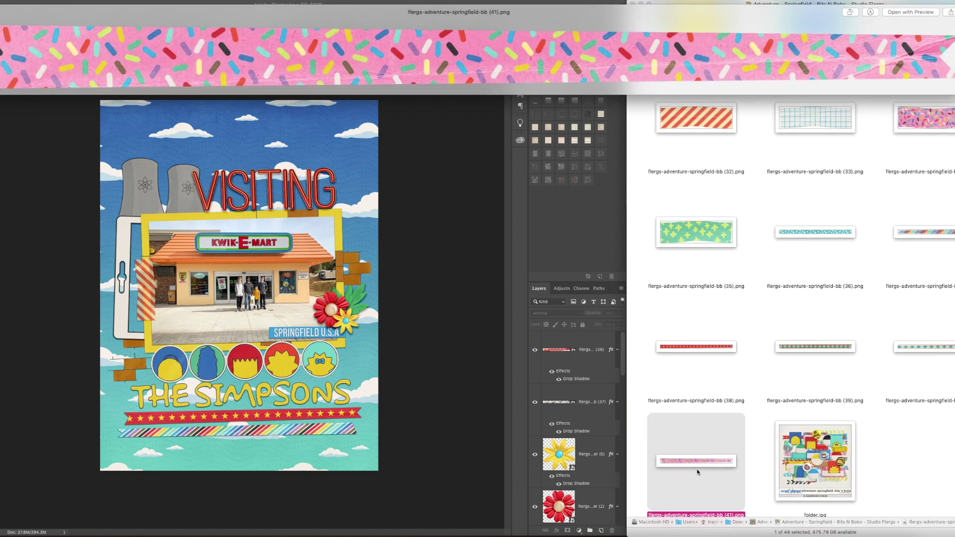
key("space")
Select all the page elements above the background, move them up together, and group them.
scroll(787, 352, "up", 15)
left_click_drag(78, 150, 445, 469)
left_click_drag(335, 431, 333, 409)
key("super+g")
left_click(437, 278)
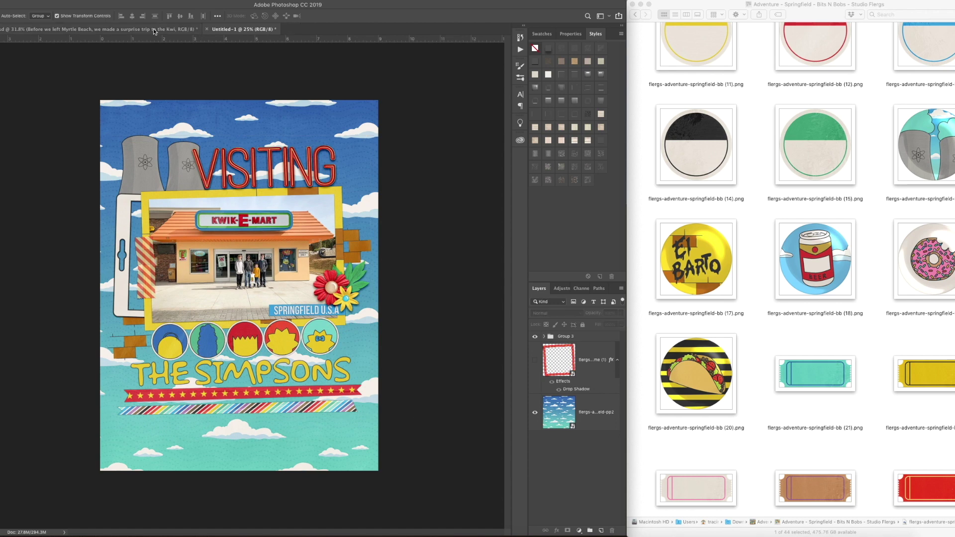
Scale the grouped design down slightly and reposition it a little lower on the page.
left_click_drag(75, 85, 438, 468)
left_click(180, 16)
left_click(444, 220)
left_click_drag(371, 146, 364, 151)
key("Return")
Return to the main kit folder and open the Scatterz folder.
scroll(827, 348, "up", 10)
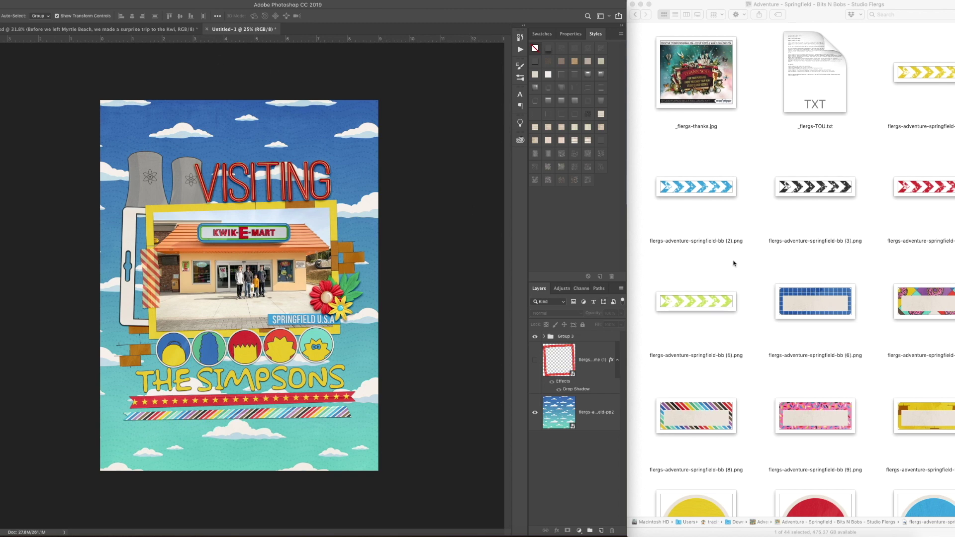
left_click(733, 264)
left_click(635, 15)
double_click(839, 222)
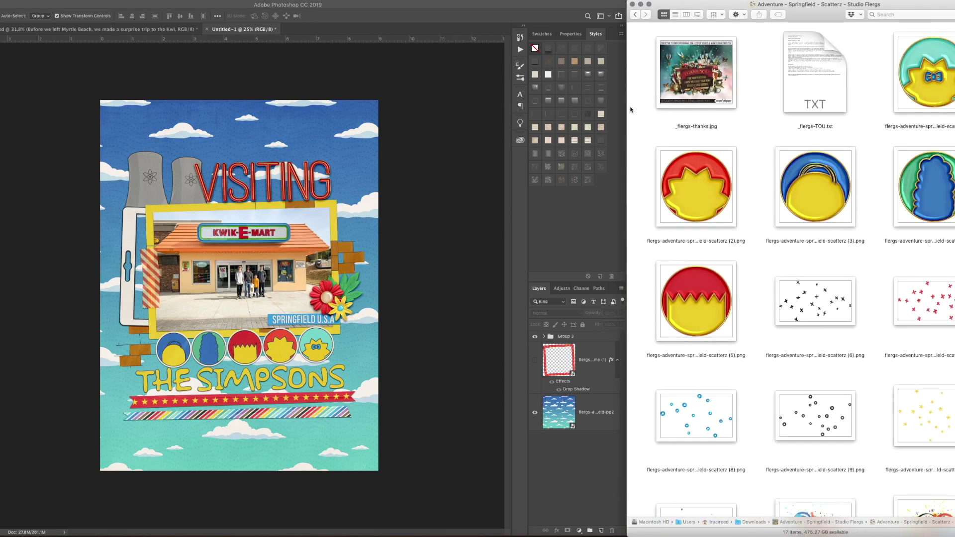
Place the colourful paint splatter, scatterz (13), directly above the sky background, behind the photo's lower-right corner.
scroll(836, 400, "down", 3)
left_click_drag(886, 392, 303, 216)
left_click_drag(370, 223, 334, 278)
key("super+z")
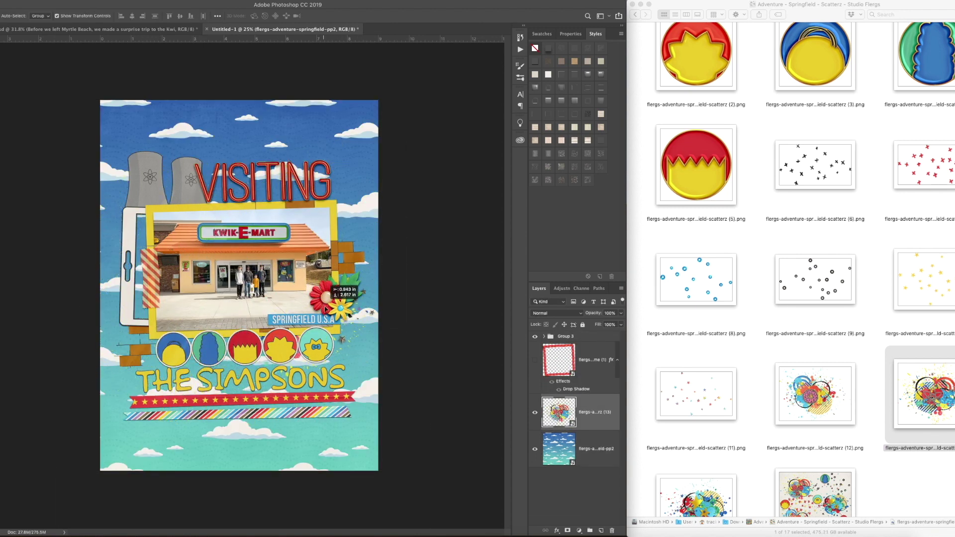
Duplicate the paint splatter, scale the copy down, rotate it -6° and position it behind the cooling towers.
left_click_drag(271, 244, 246, 225)
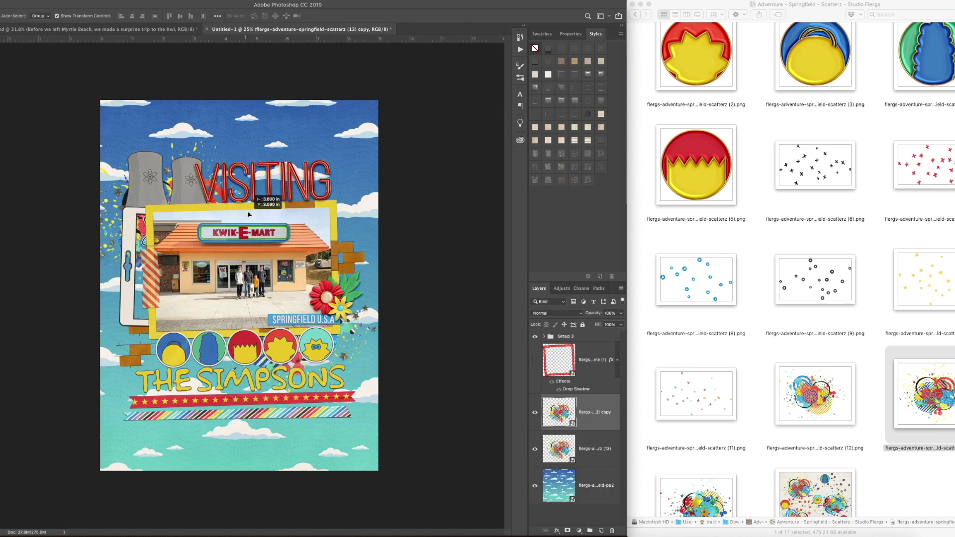
left_click_drag(252, 123, 232, 135)
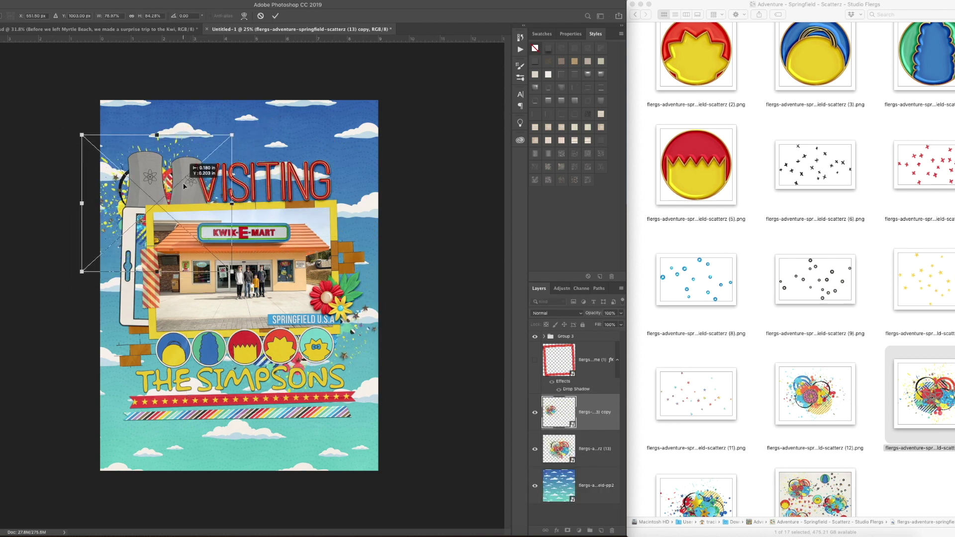
left_click_drag(171, 185, 160, 189)
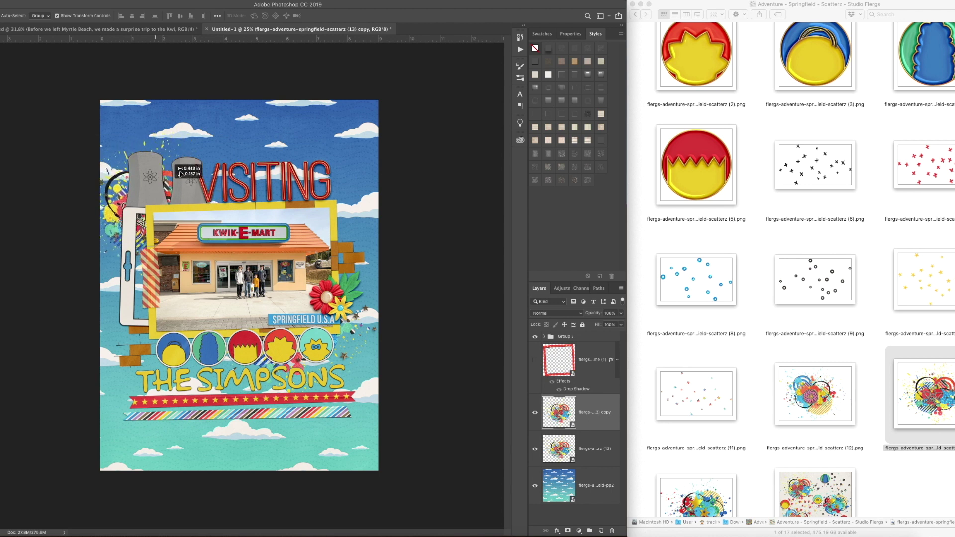
left_click_drag(227, 140, 234, 149)
left_click_drag(165, 188, 193, 160)
left_click_drag(234, 118, 229, 120)
left_click_drag(188, 175, 190, 186)
left_click_drag(242, 151, 236, 133)
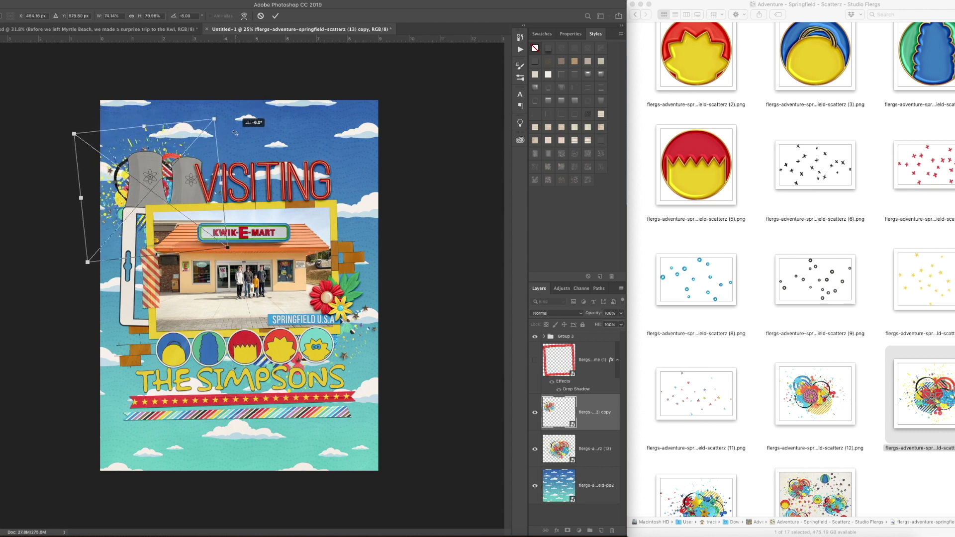
key("Return")
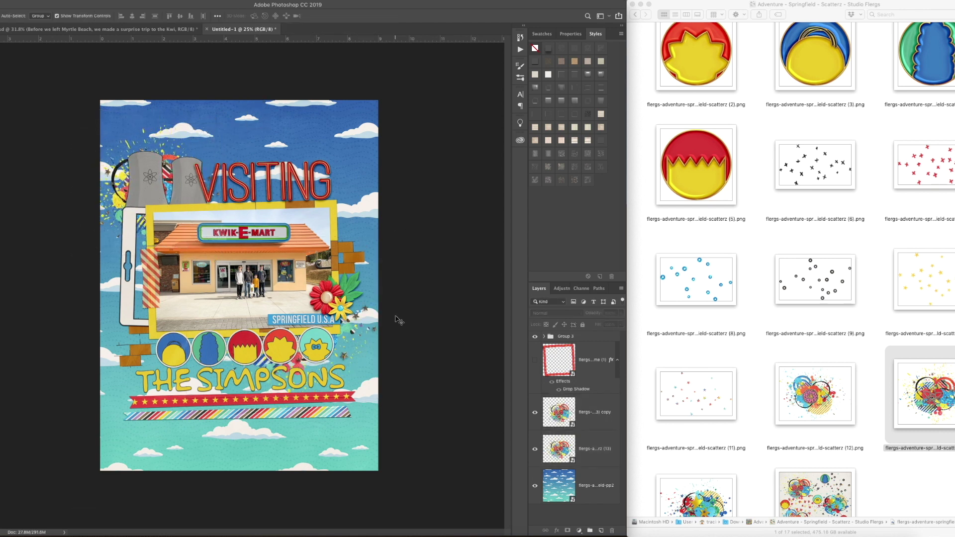
scroll(695, 378, "down", 1)
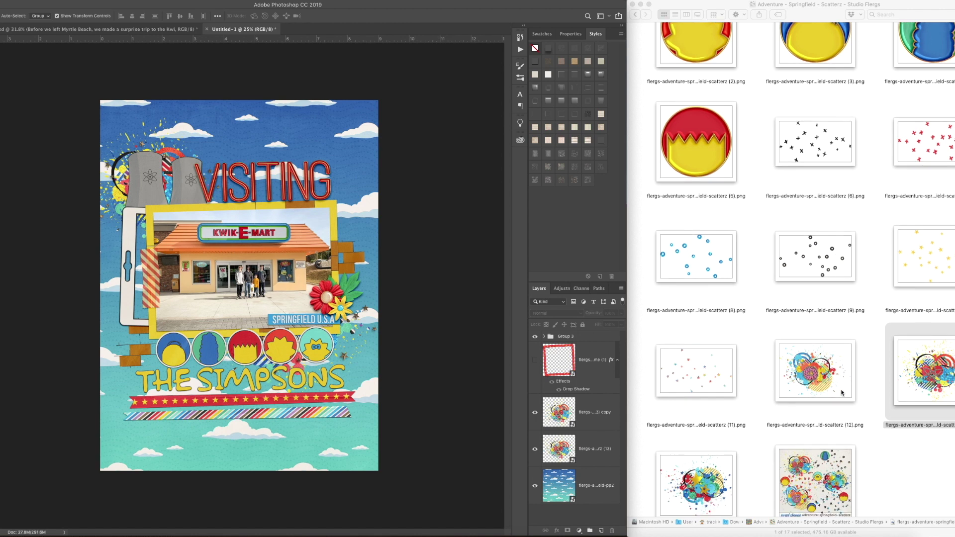
left_click(694, 369)
left_click_drag(694, 368, 426, 144)
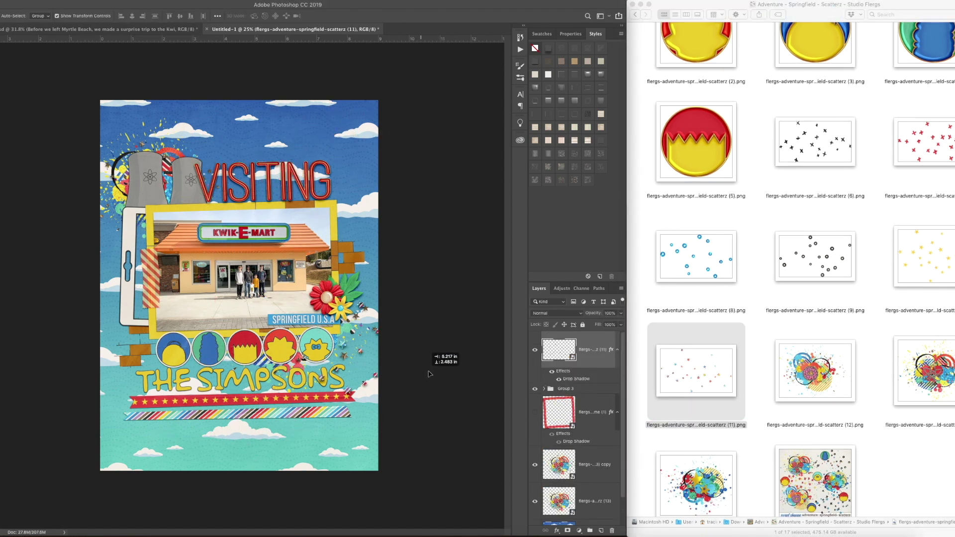
key("Delete")
Place the orange button, button (2), from the main kit folder on the page, scaled down with a drop shadow.
scroll(802, 249, "up", 5)
left_click(636, 14)
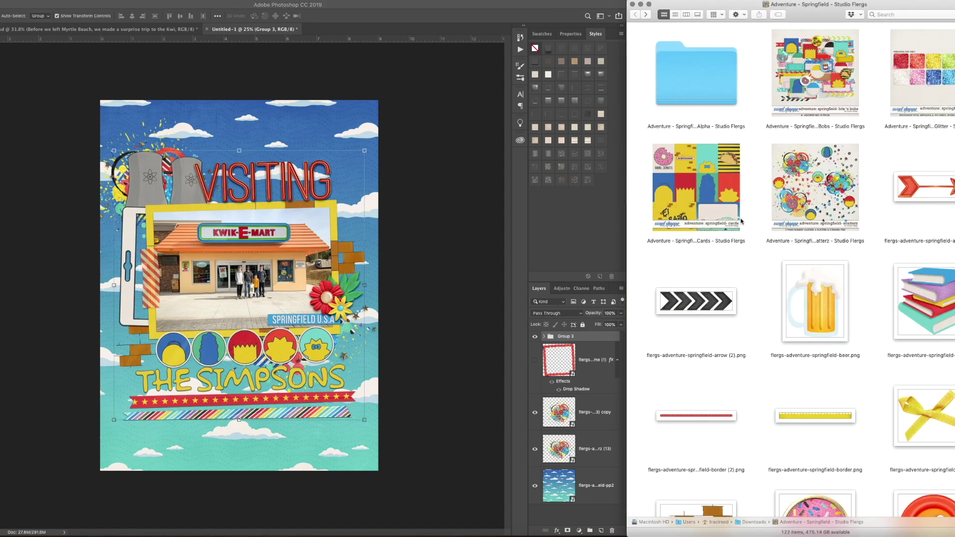
scroll(841, 203, "down", 5)
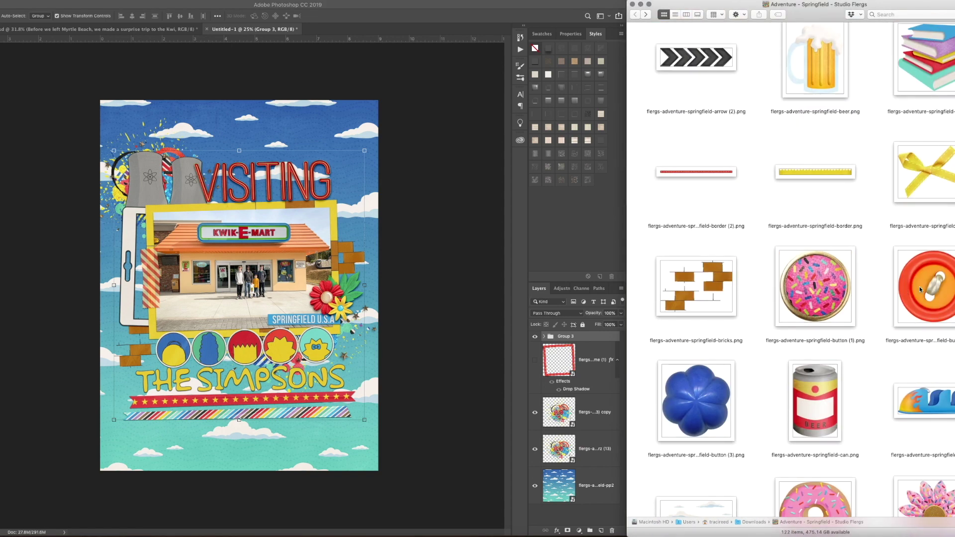
left_click(298, 294)
left_click_drag(925, 286, 239, 286)
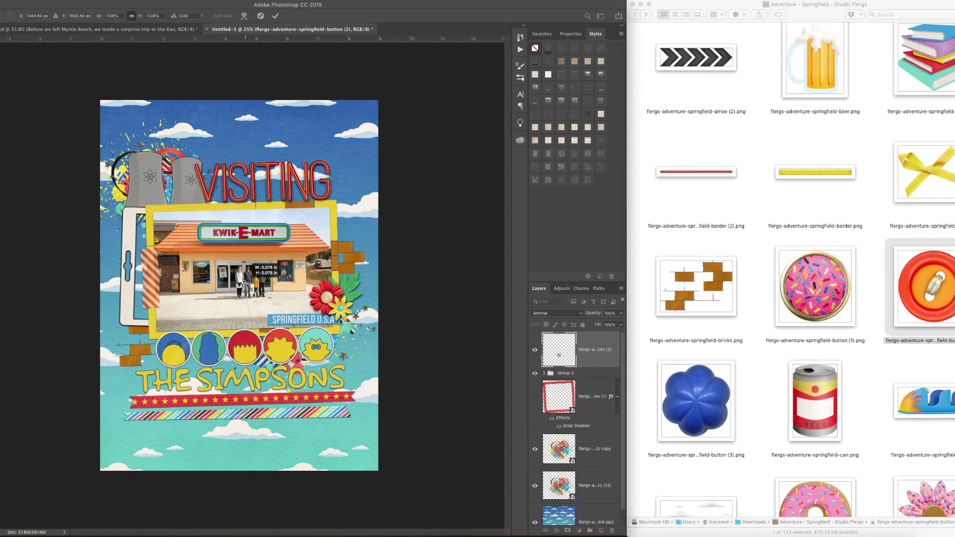
key("Return")
left_click(538, 58)
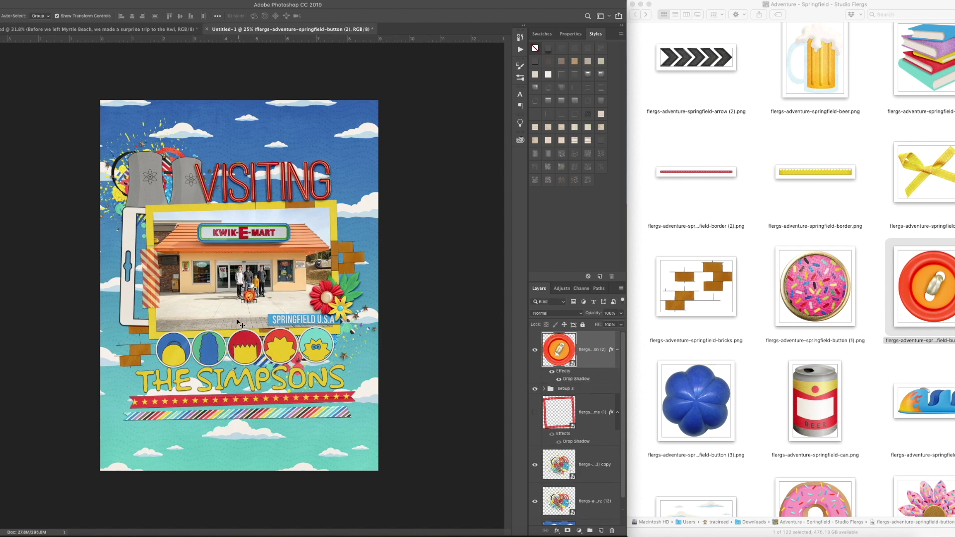
Ungroup the design and tuck the orange button beneath the red flower at the photo's lower-right corner.
right_click(585, 359)
left_click(609, 395)
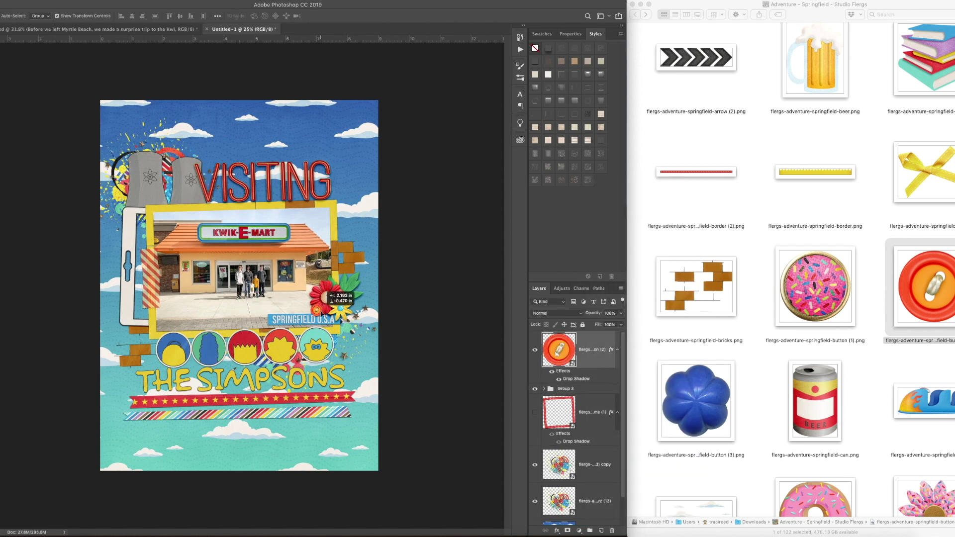
right_click(572, 390)
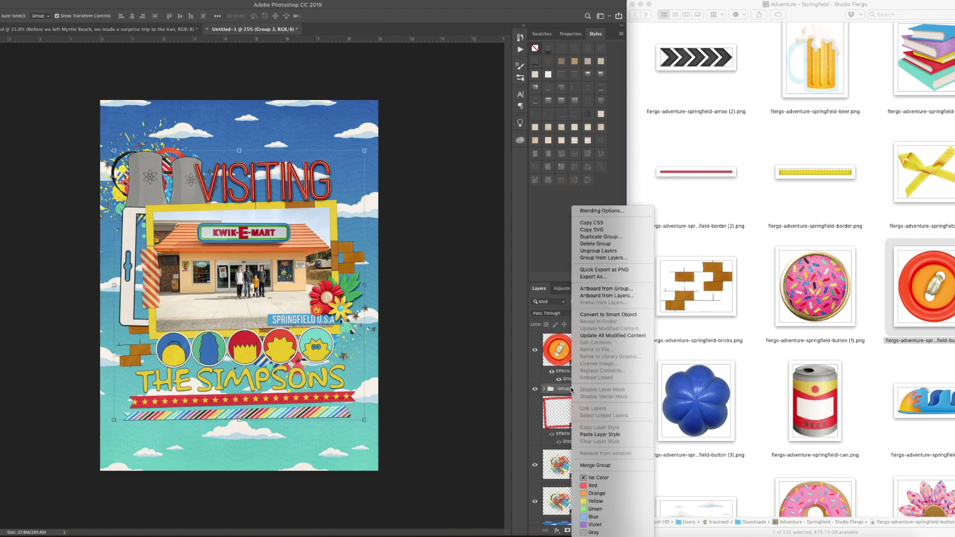
left_click(596, 253)
left_click_drag(598, 363, 572, 460)
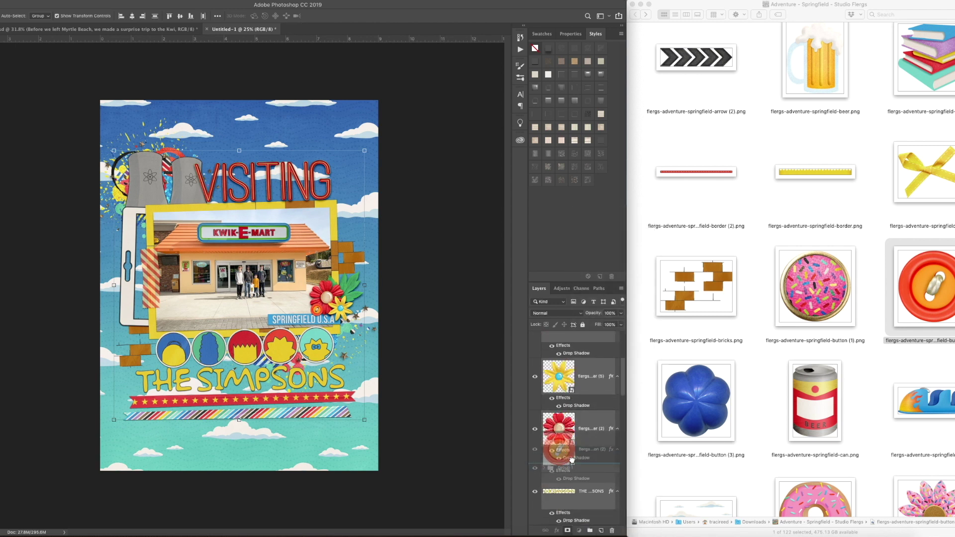
left_click_drag(322, 288, 322, 315)
left_click(338, 291)
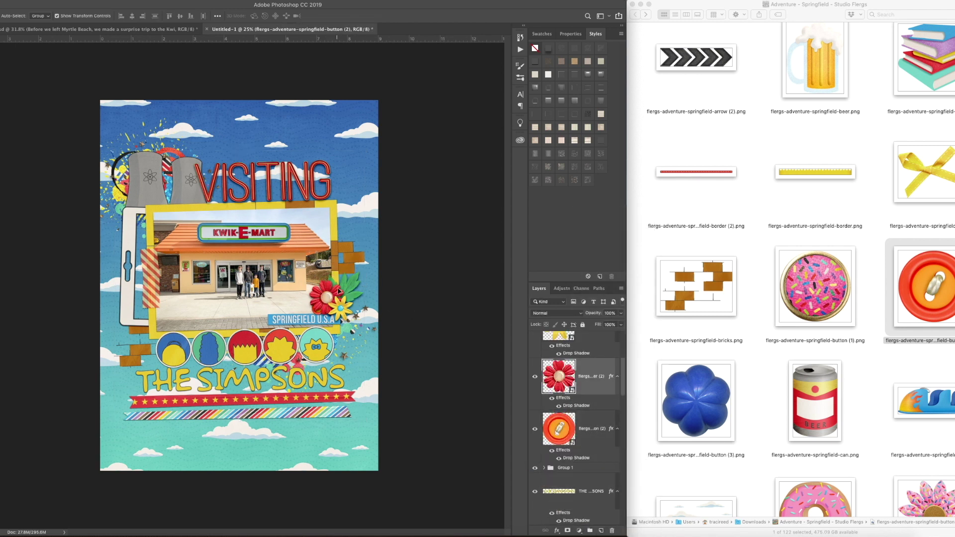
Fine-tune the positions of the orange button, yellow flower and red flower within the lower-right cluster.
scroll(311, 286, "up", 3)
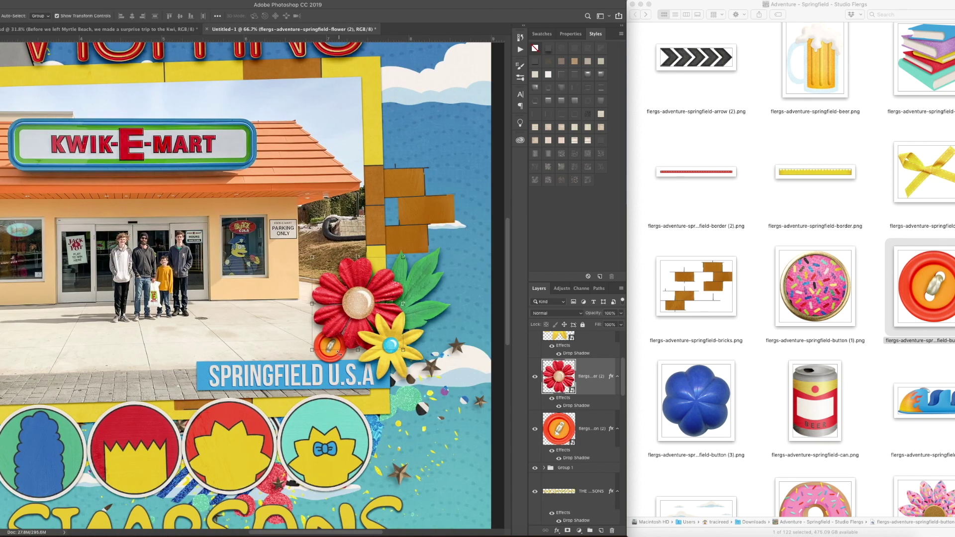
left_click(468, 394)
mouse_move(342, 357)
left_mouse_down()
mouse_move(361, 358)
mouse_move(344, 361)
left_mouse_up()
left_click(390, 341)
left_click_drag(428, 303, 435, 310)
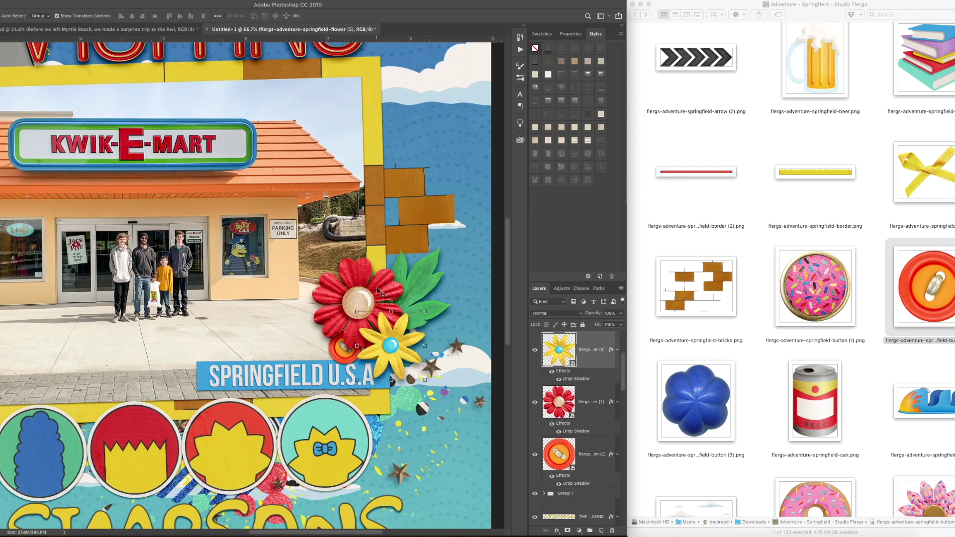
left_click_drag(377, 291, 378, 289)
Add the pink sprinkle flower, flower (1), scaled down behind the red flower's lower-left petals, above the SPRINGFIELD U.S.A strip.
left_click(798, 330)
scroll(798, 330, "down", 5)
left_click(303, 332)
left_click_drag(934, 358, 213, 319)
left_click_drag(295, 311, 294, 312)
left_click_drag(384, 259, 348, 293)
key("Return")
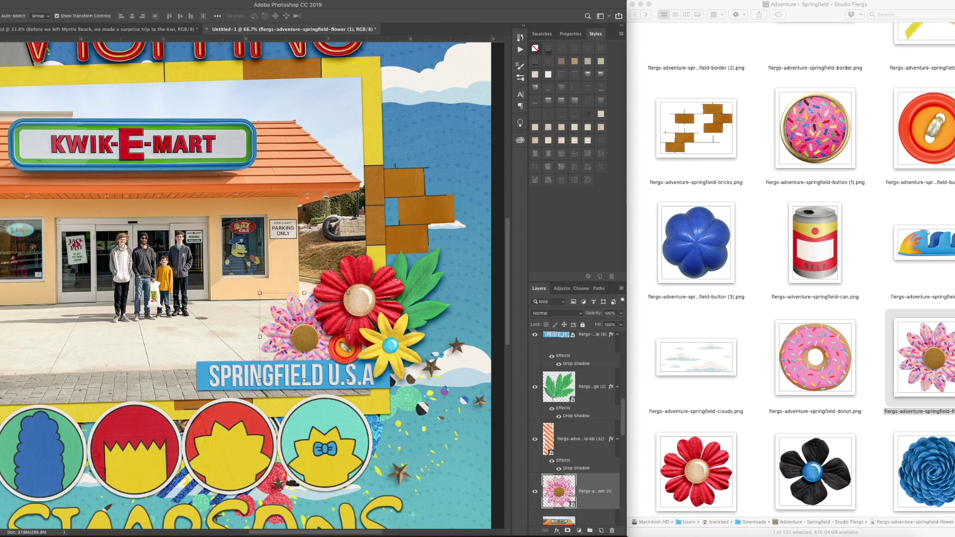
left_click(476, 261)
key("super+0")
left_click(459, 261)
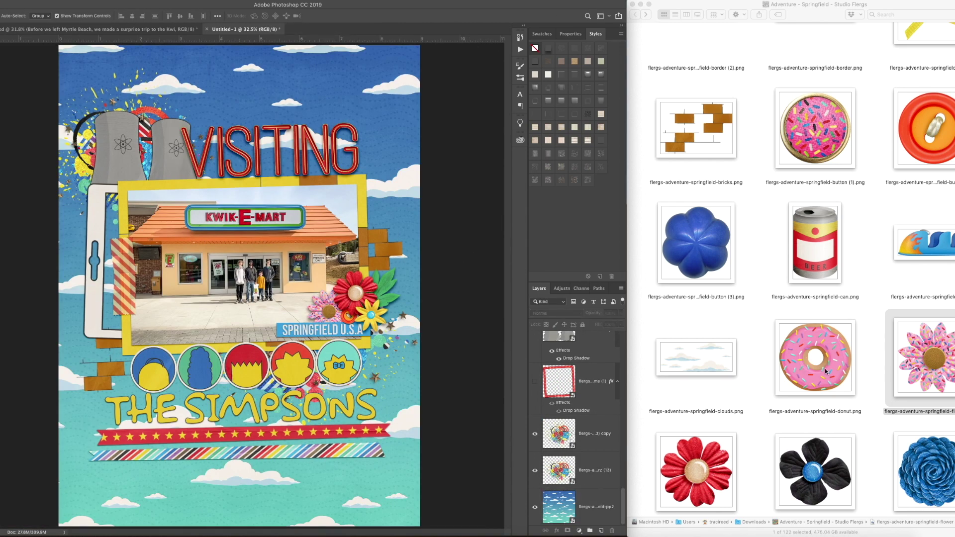
Duplicate the orange button and move the copy to the top of the striped tape at the photo's left edge.
left_click_drag(348, 320, 211, 270)
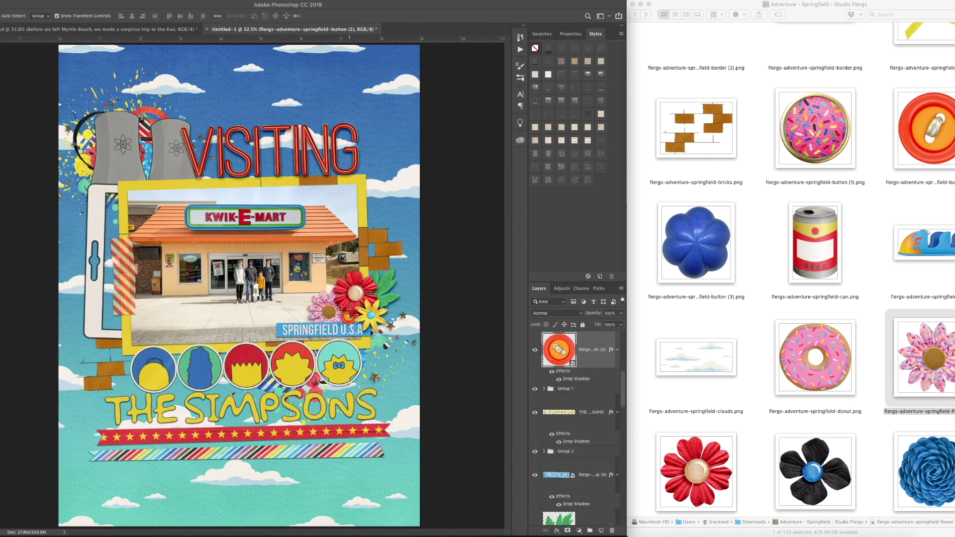
key("super+j")
left_click_drag(136, 241, 135, 241)
Place the blue rolled flower, flower (4), over the photo frame's upper-left edge and give it a drop shadow.
scroll(867, 273, "down", 10)
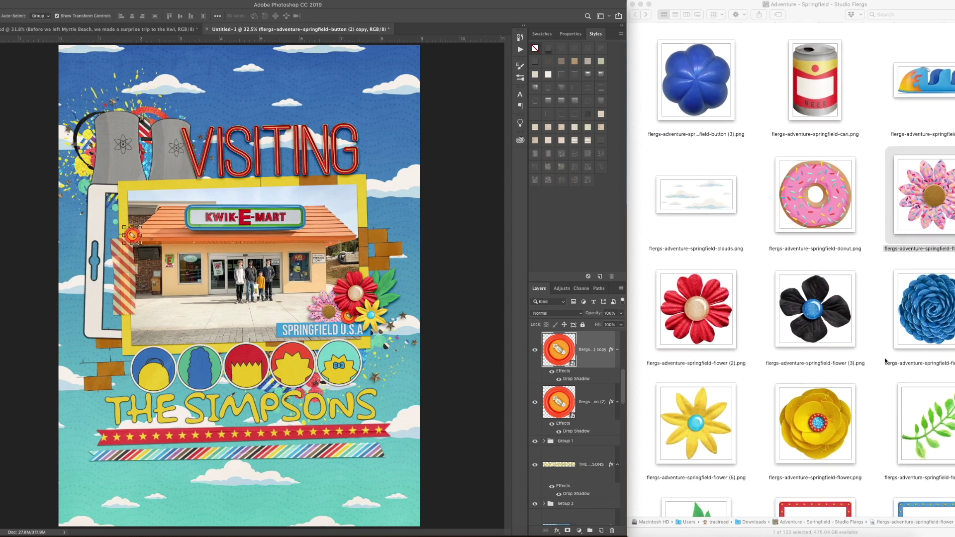
left_click_drag(925, 230, 118, 222)
key("Return")
left_click(547, 49)
left_click(533, 63)
Add the green foliage (1) sprig with a drop shadow, scaled to 48.64% and rotated, tucked beneath the blue flower.
left_click_drag(926, 344, 238, 287)
key("Return")
left_click(548, 50)
key("super+t")
left_click_drag(241, 281, 102, 228)
left_click_drag(80, 209, 136, 286)
left_click_drag(119, 261, 123, 265)
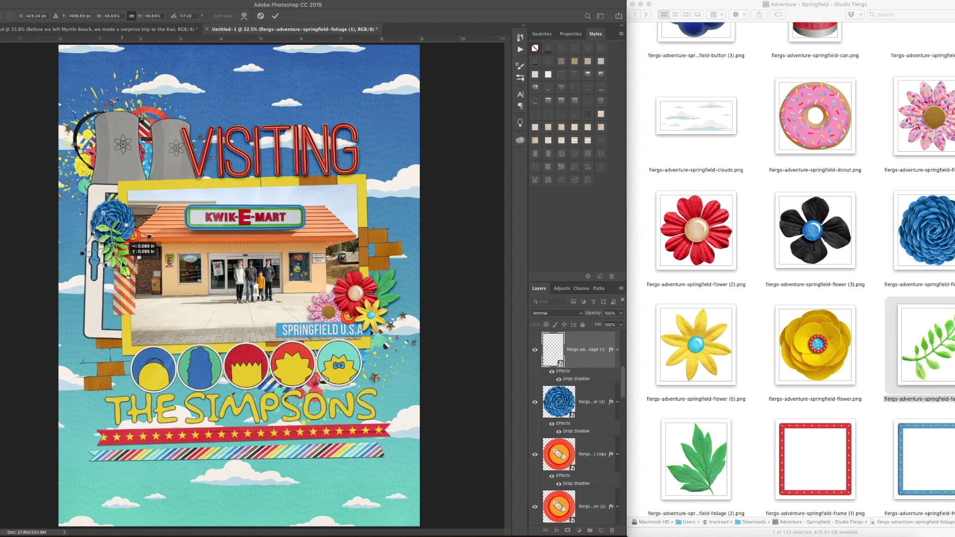
left_click_drag(585, 381, 579, 437)
left_click_drag(131, 203, 134, 204)
key("Return")
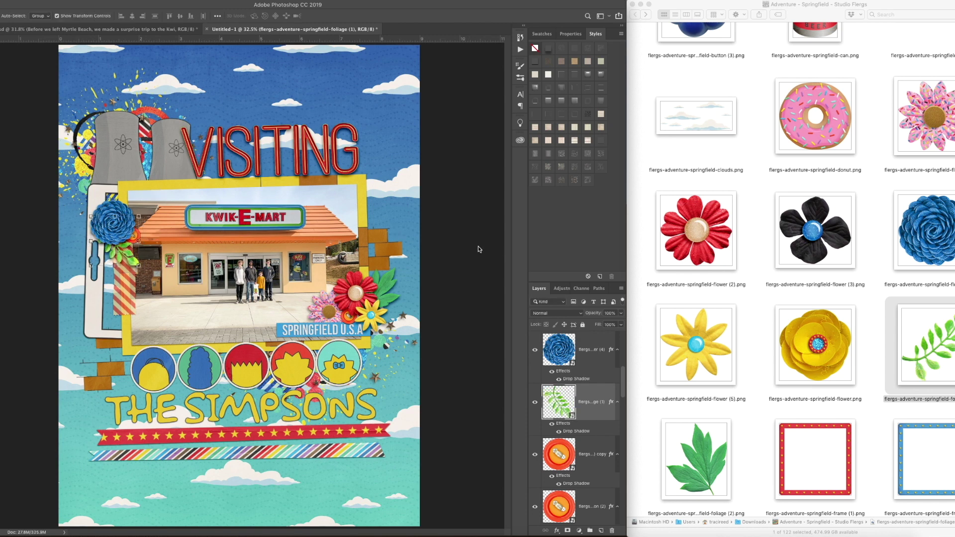
Place the black flower, flower (3), scaled down at the frame's upper-left corner beside the blue flower.
left_click_drag(814, 247, 213, 260)
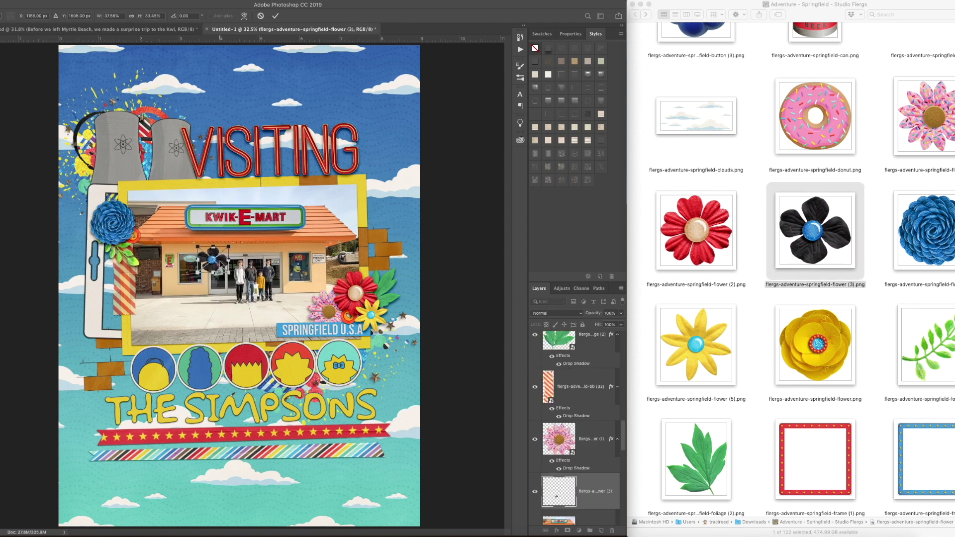
left_click_drag(213, 260, 123, 205)
key("Return")
Select the blue flower, foliage and copied orange button together, rotate them 5.71° and move them up slightly.
left_click(136, 257)
left_click(143, 229, "shift")
left_click(127, 217, "shift")
left_click_drag(153, 174, 156, 179)
left_click_drag(131, 211, 133, 186)
key("Return")
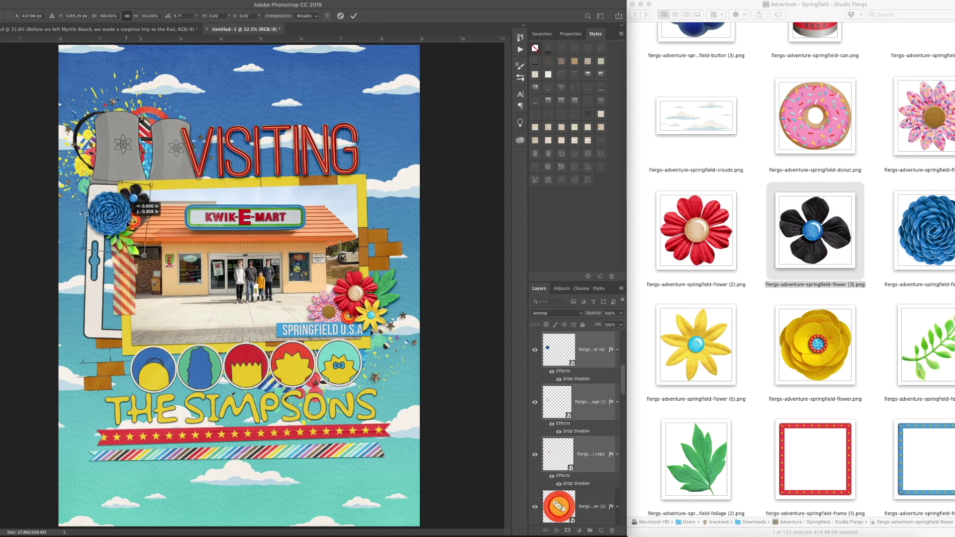
Delete the hidden red frame layer above the paint splatters.
scroll(788, 357, "down", 4)
left_click_drag(788, 357, 526, 381)
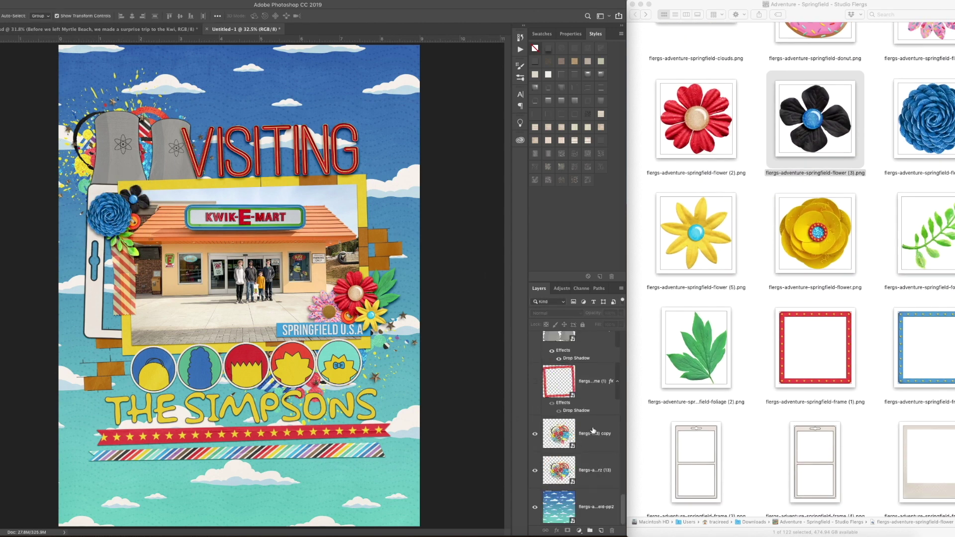
key("Escape")
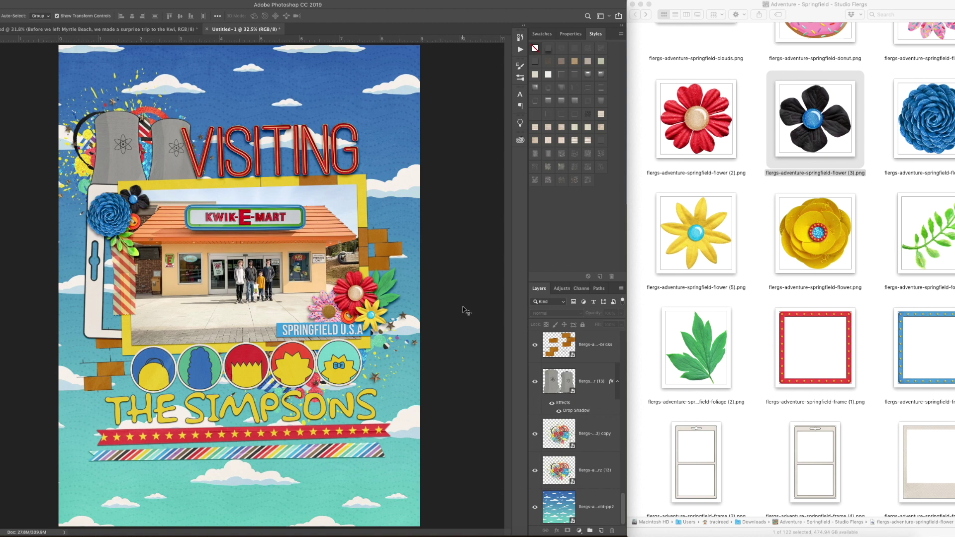
scroll(844, 354, "down", 7)
scroll(845, 353, "down", 5)
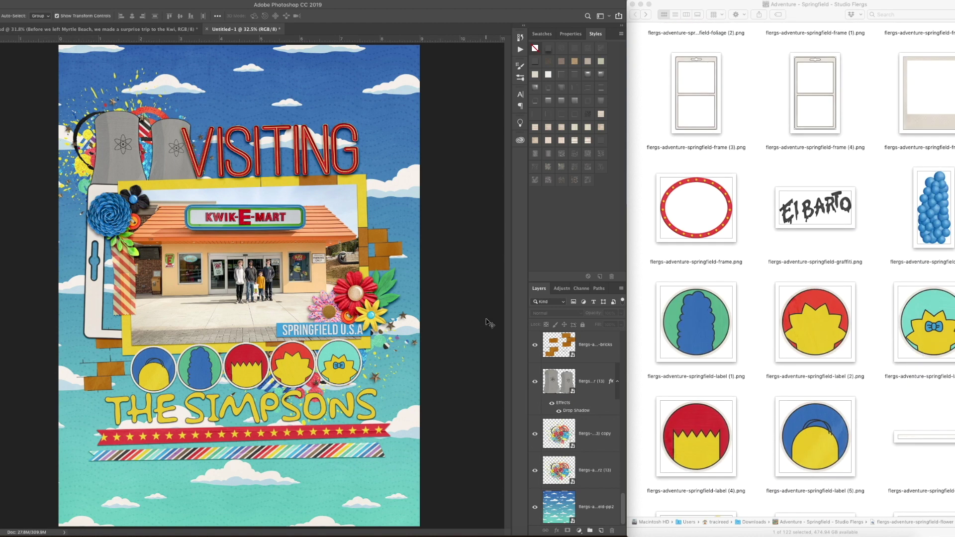
right_click(722, 536)
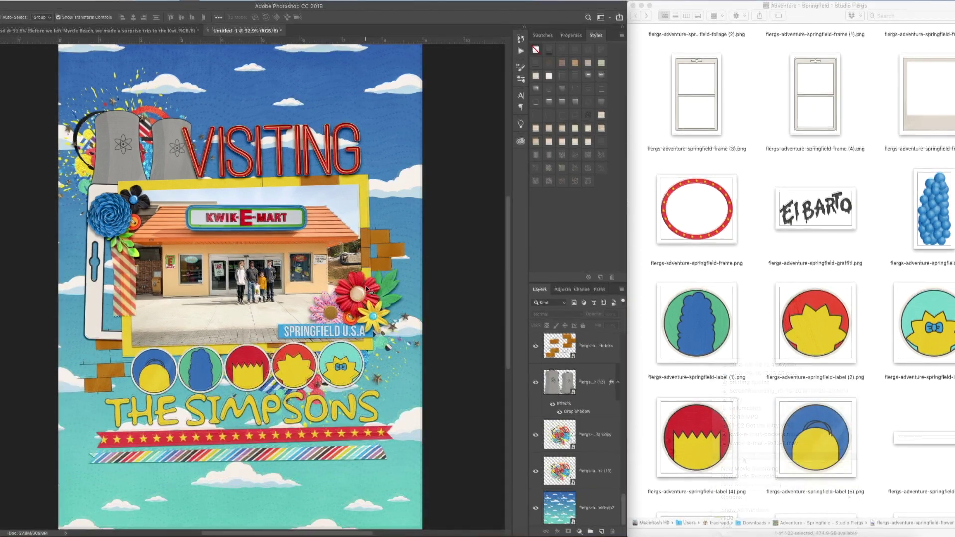
Resize the image to 11 inches high with its proportions linked, and apply the Canvas Size settings.
key("super+minus")
key("super+alt+i")
type("8")
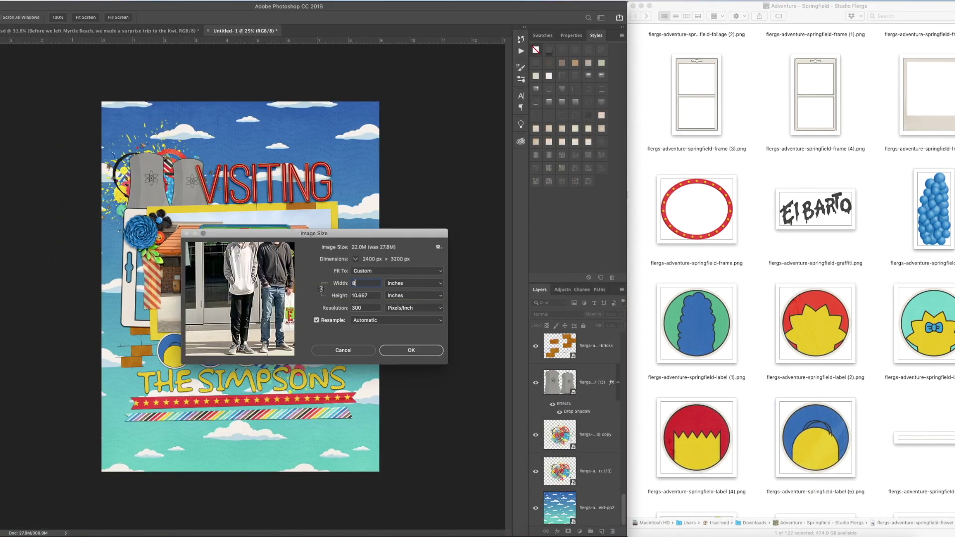
type(".5")
key("Tab")
type("11")
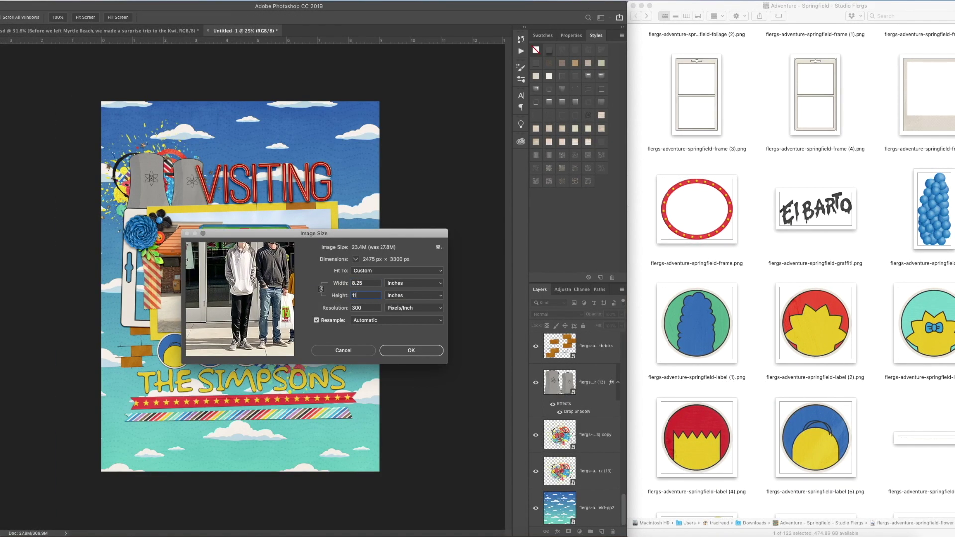
key("Return")
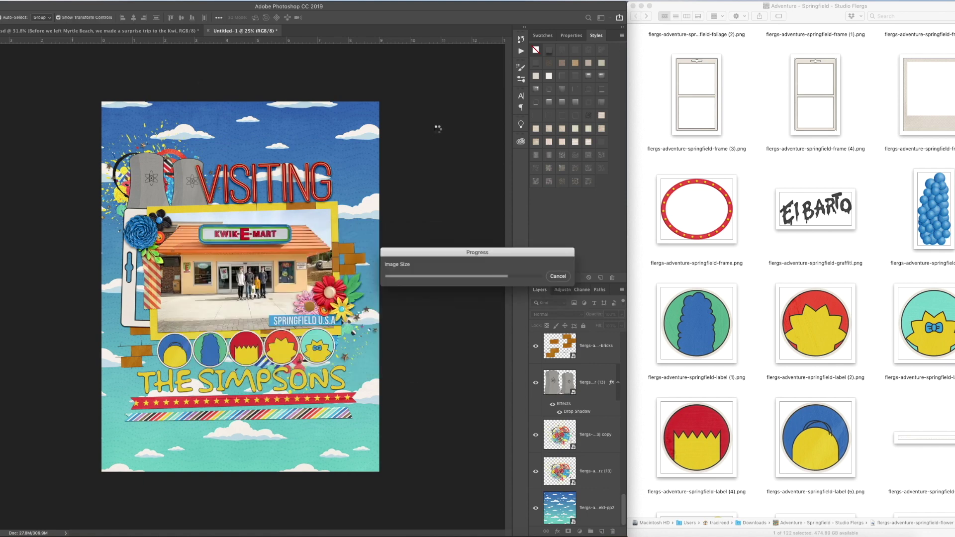
key("super+alt+c")
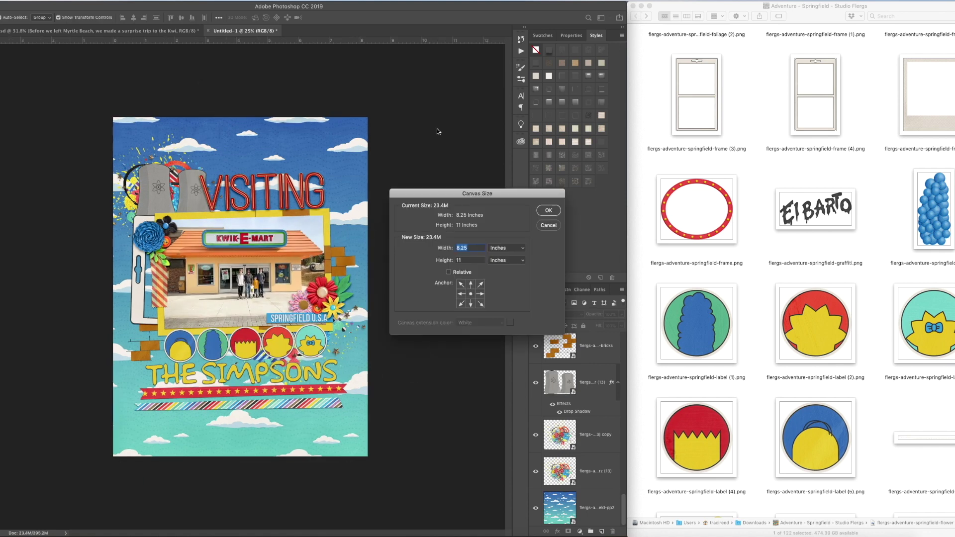
key("Return")
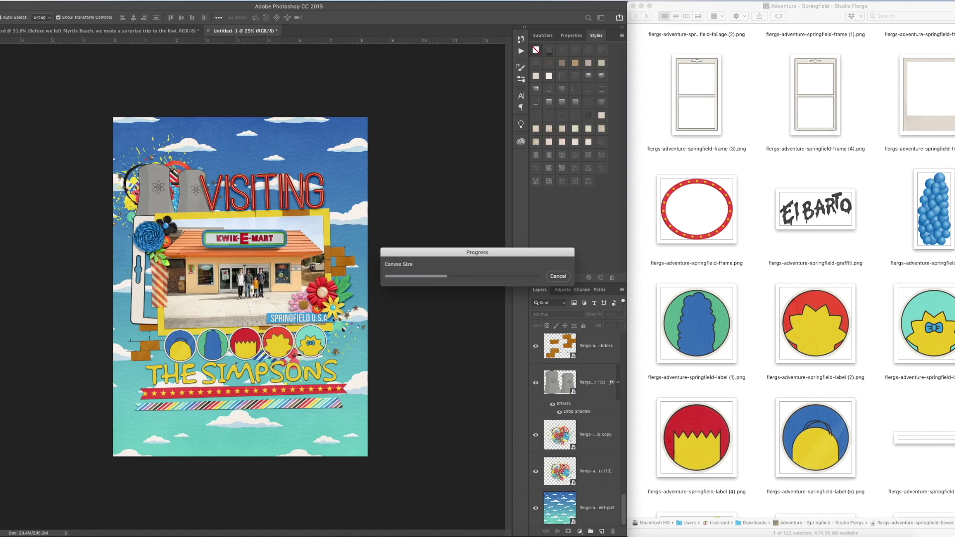